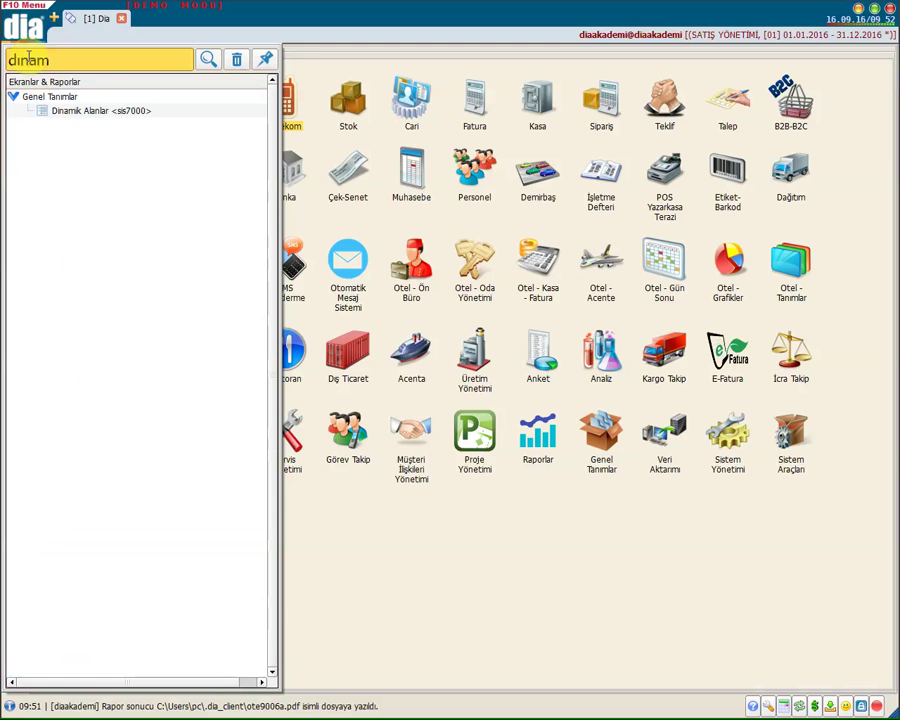
- Open the Dinamik Alanlar screen and start a new dynamic field named PAKETLEME ŞEKLİ for the İrsaliye Kalemi table
double_click(86, 114)
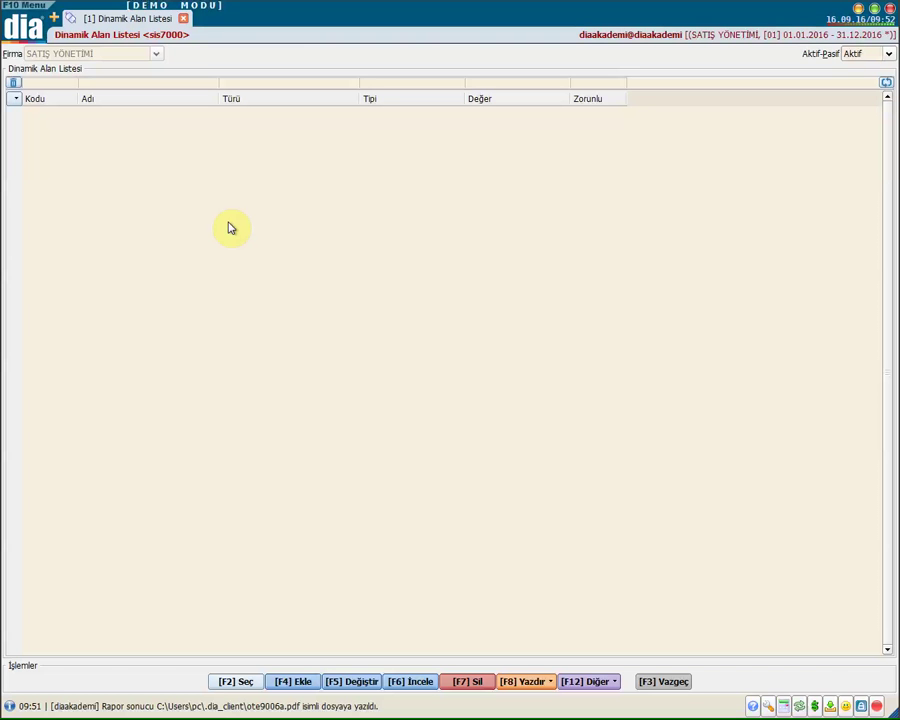
key("F4")
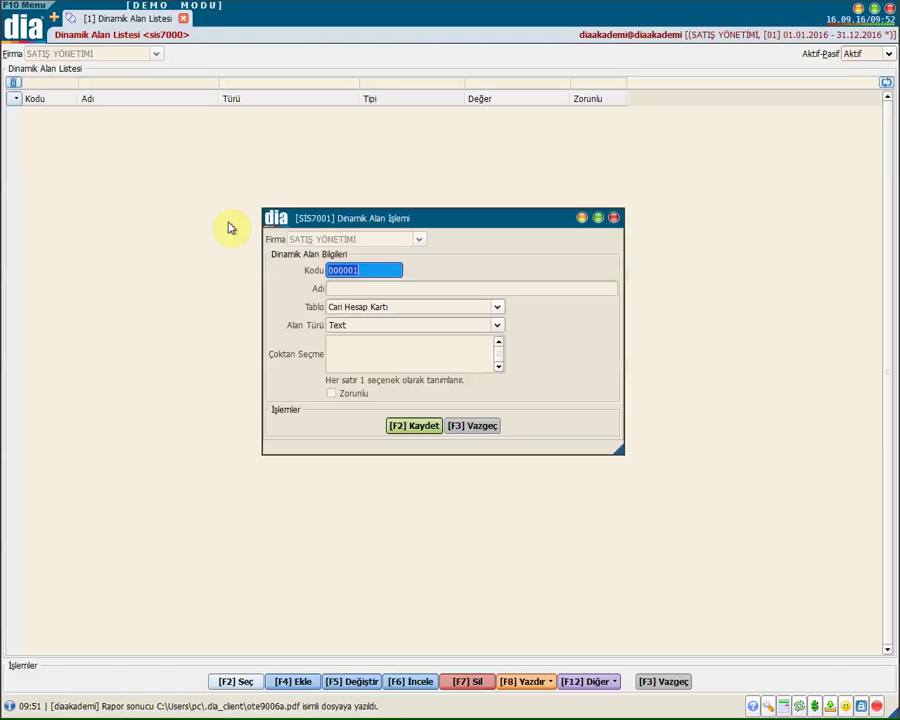
left_click(379, 287)
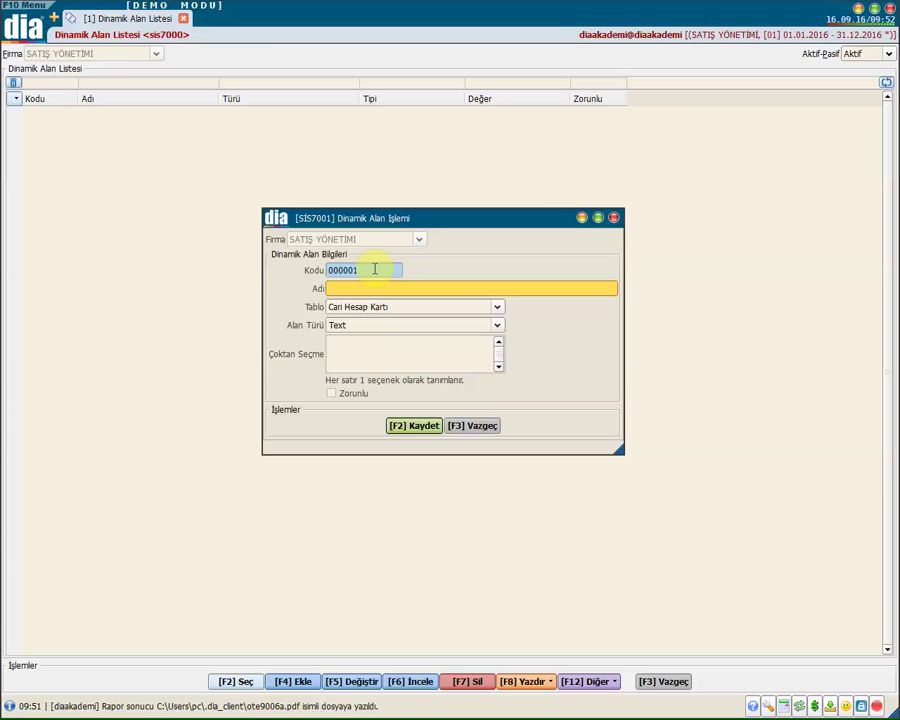
left_click(428, 307)
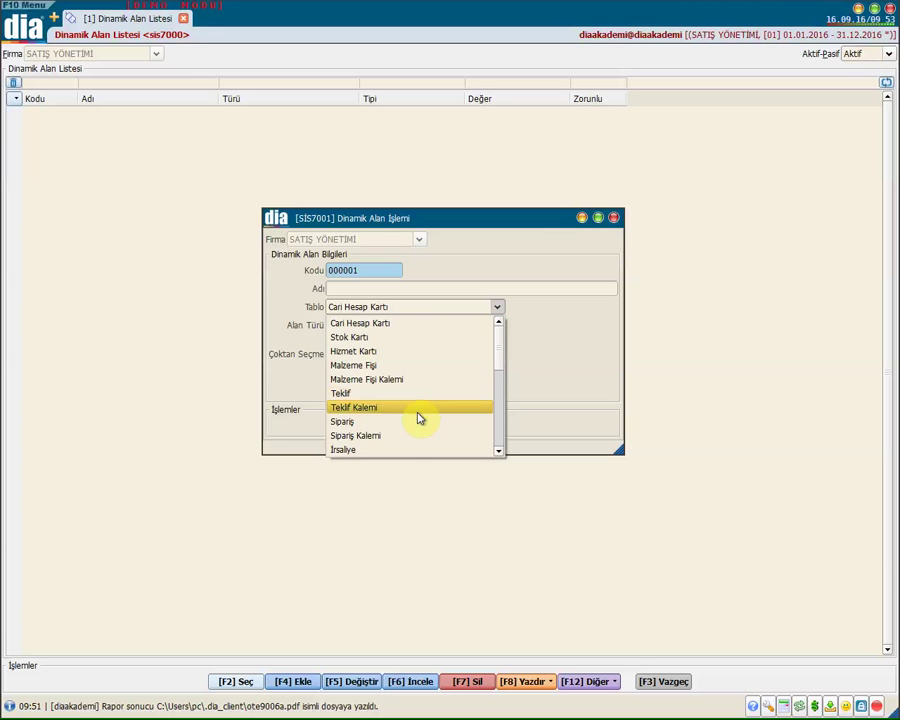
left_click_drag(502, 357, 502, 386)
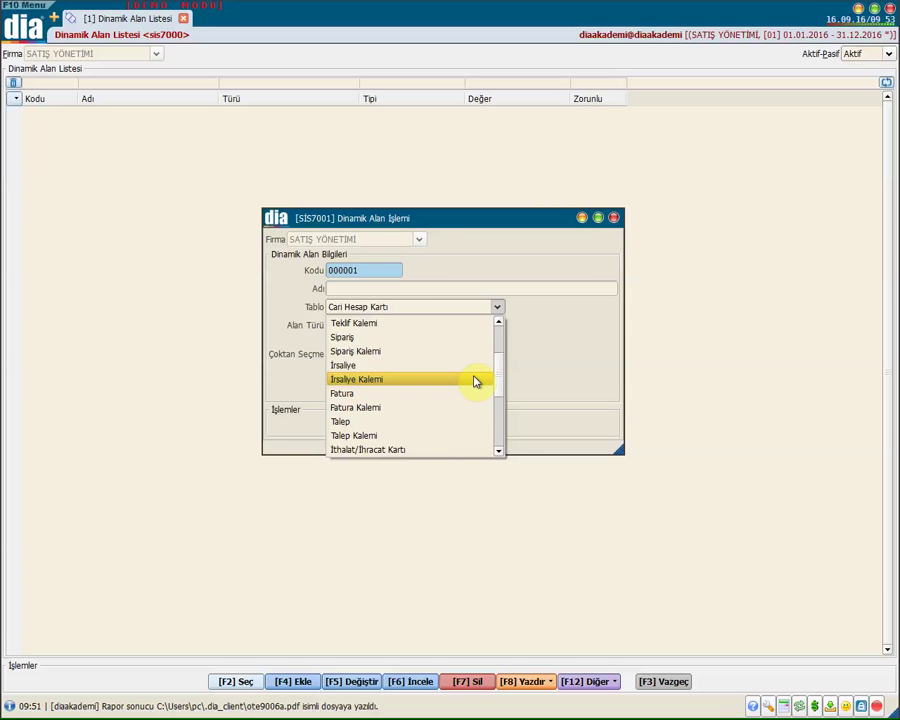
left_click(475, 381)
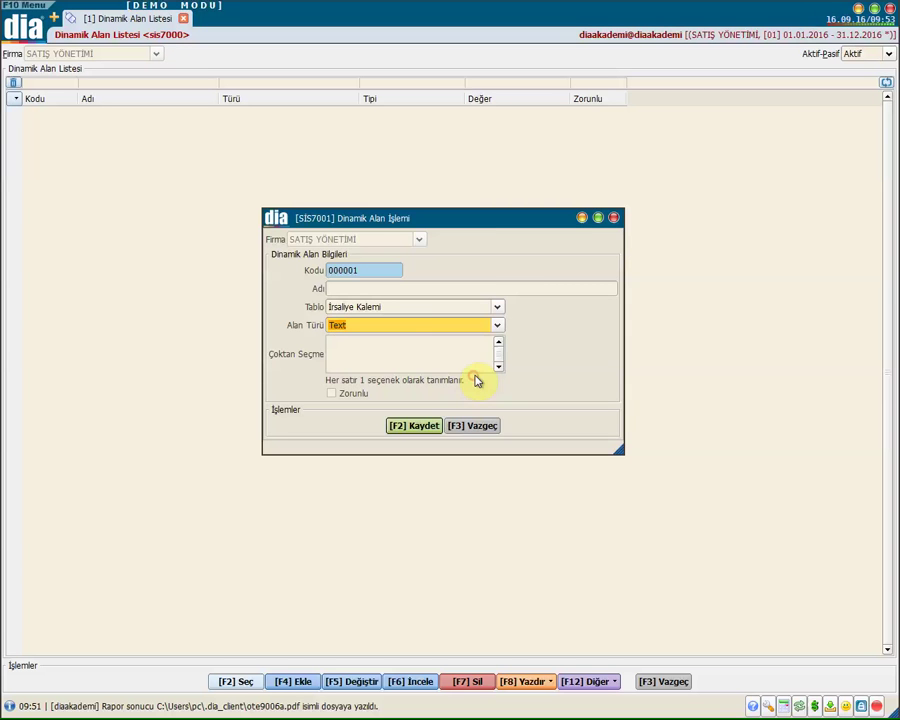
left_click(418, 285)
type("PAK")
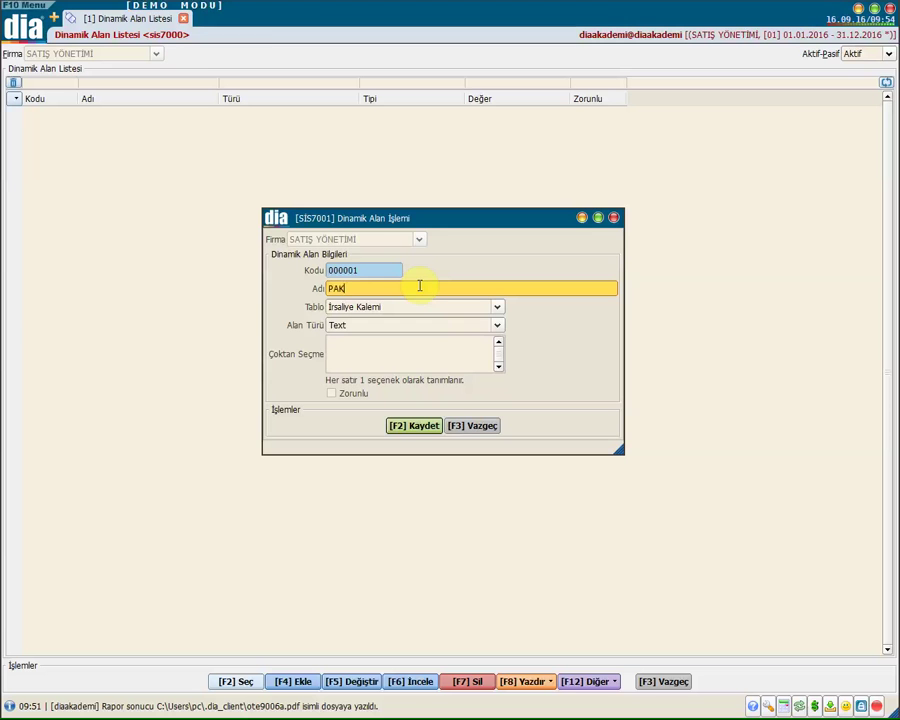
type("ETLEME ŞEKLİ")
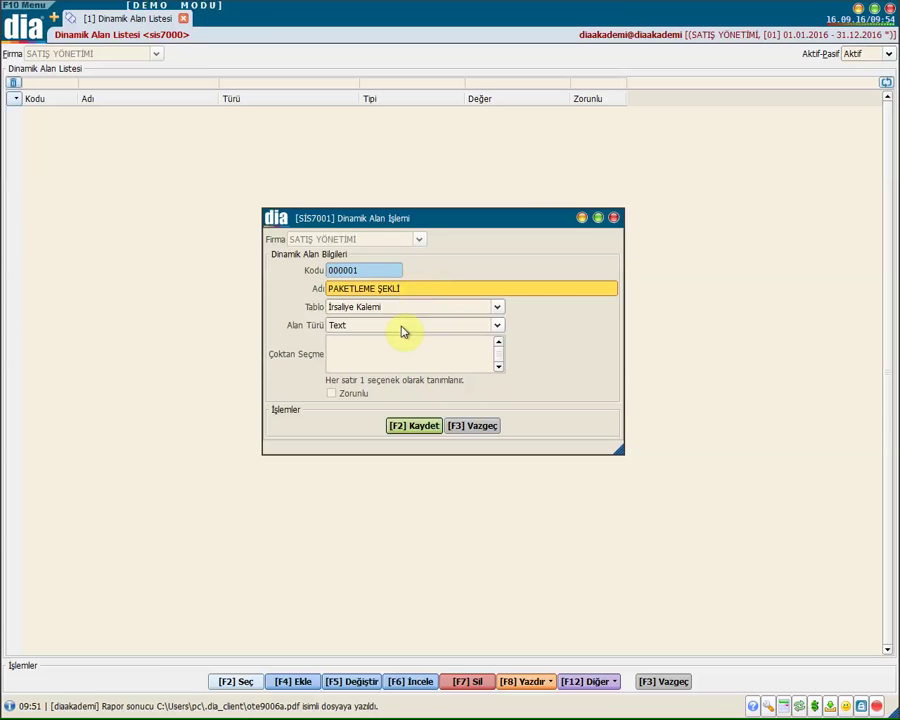
- Set the field type of PAKETLEME ŞEKLİ to Seçim Listesi (Tek Seçim)
left_click(403, 326)
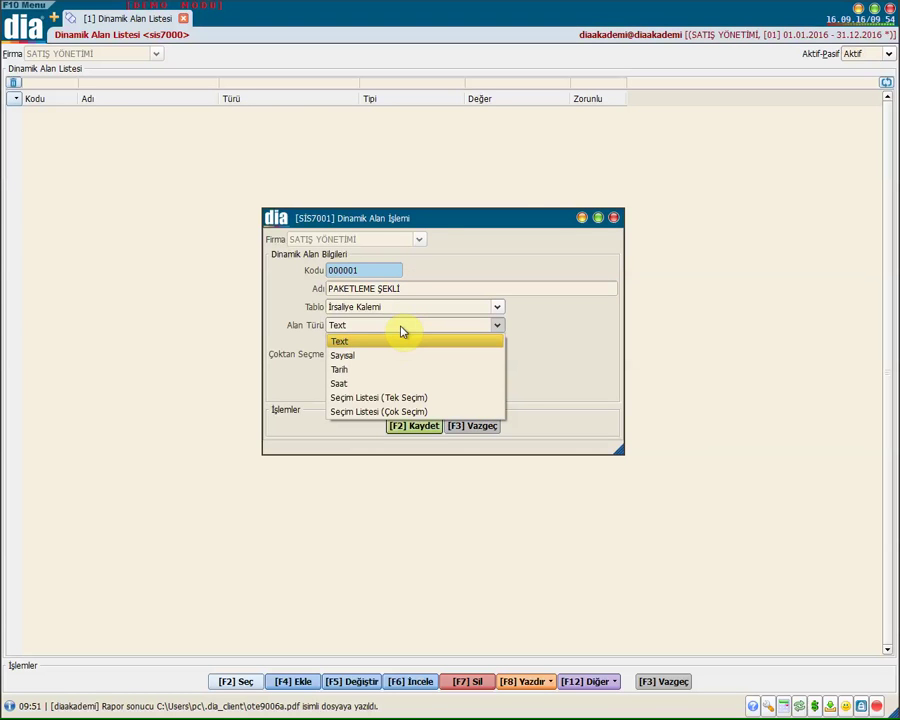
left_click(445, 397)
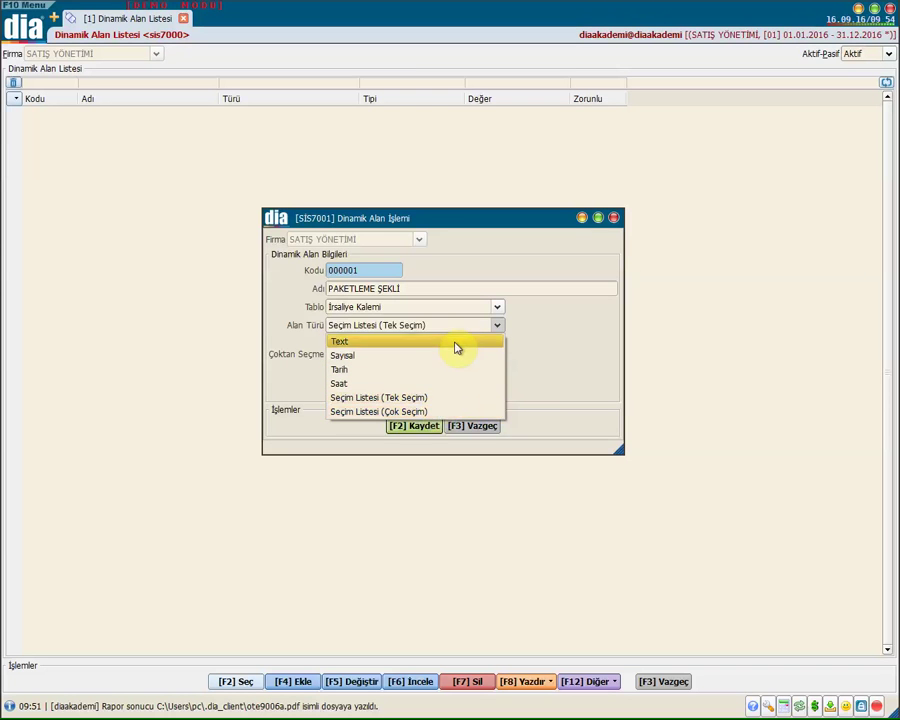
left_click(445, 397)
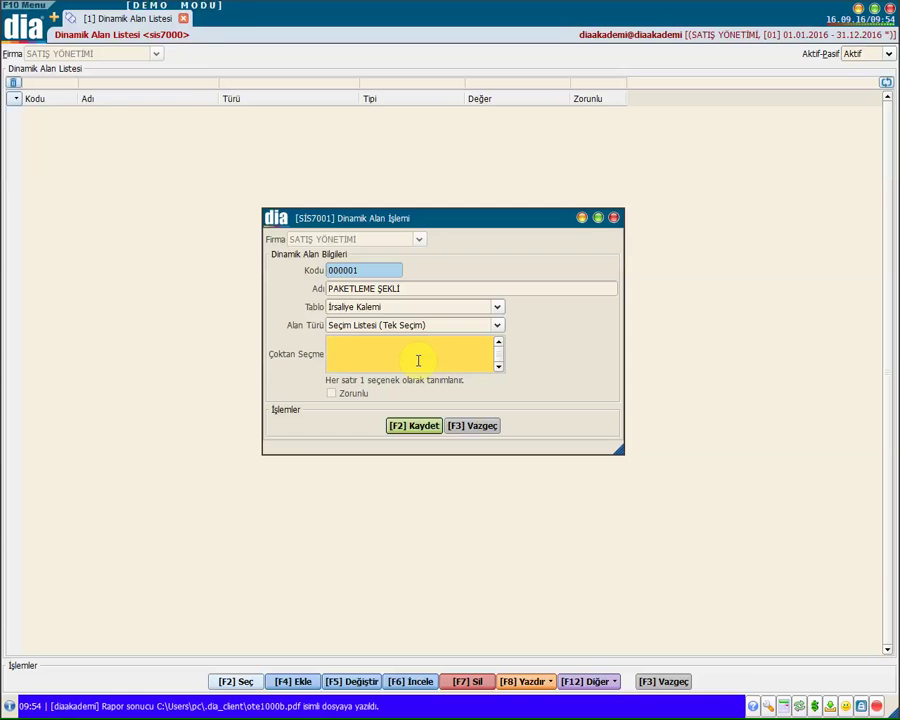
- Enter KOLİ, STREÇ, ÇUVAL and PAKET as choices on separate lines, and save the field as mandatory (Zorunlu)
type("KOLİ STRE")
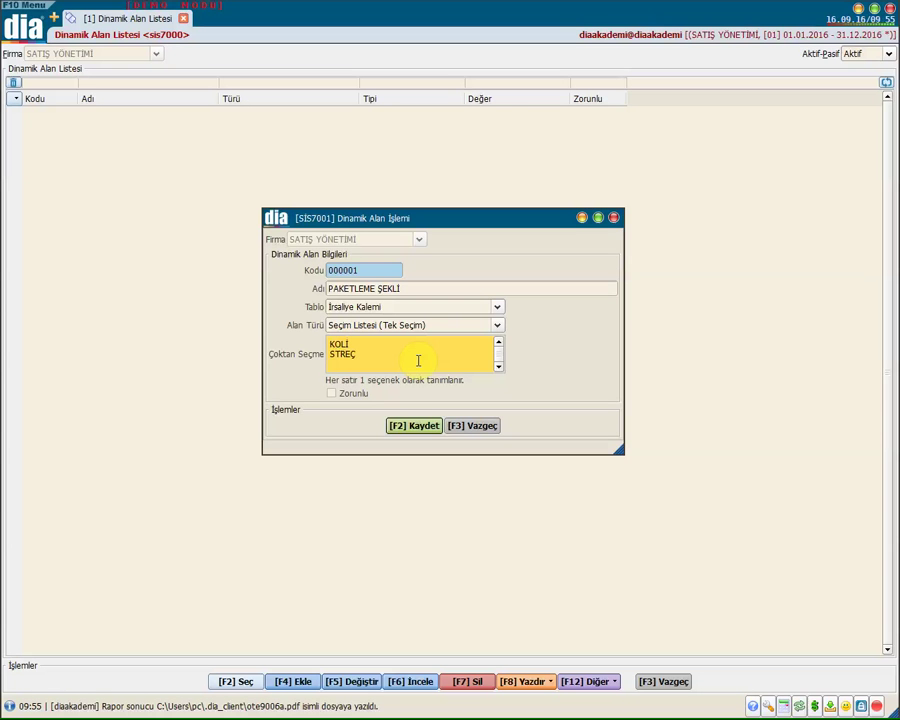
type("Ç")
key("Return")
type("ÇUVAL")
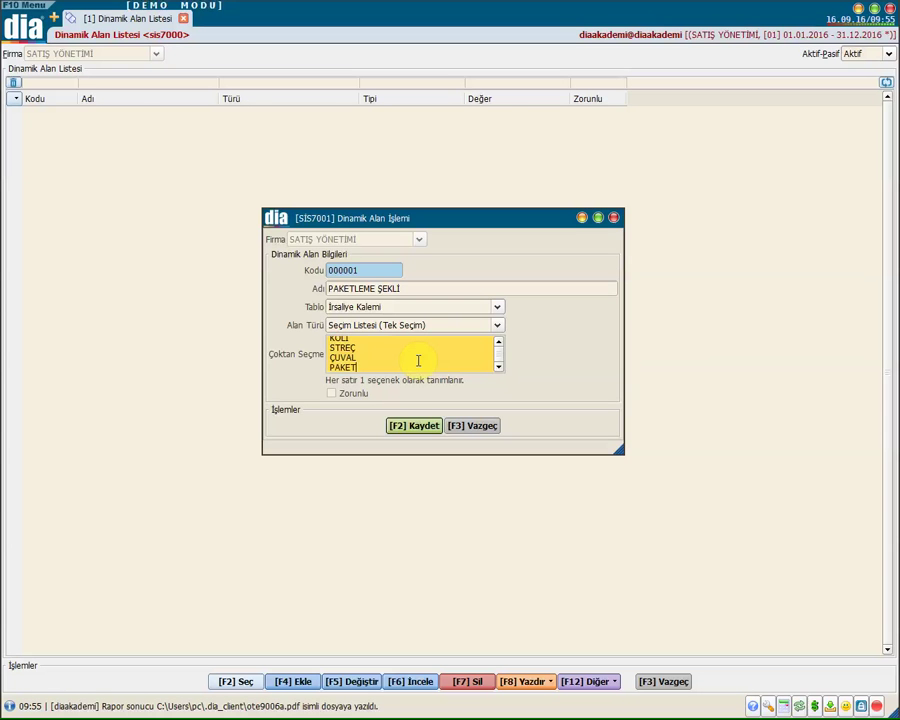
scroll(416, 352, "up", 2)
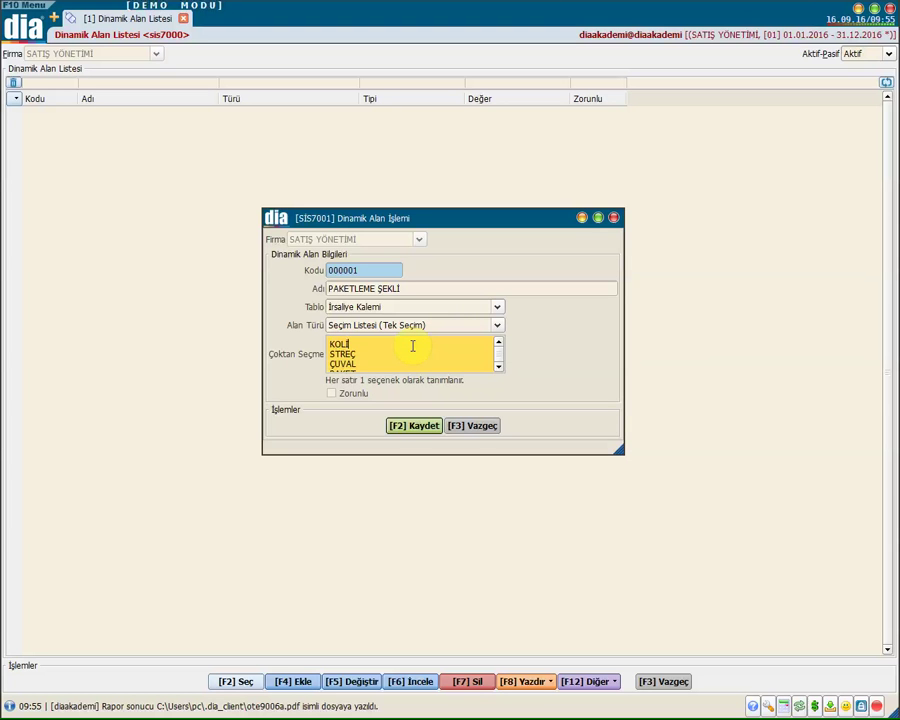
scroll(364, 351, "down", 1)
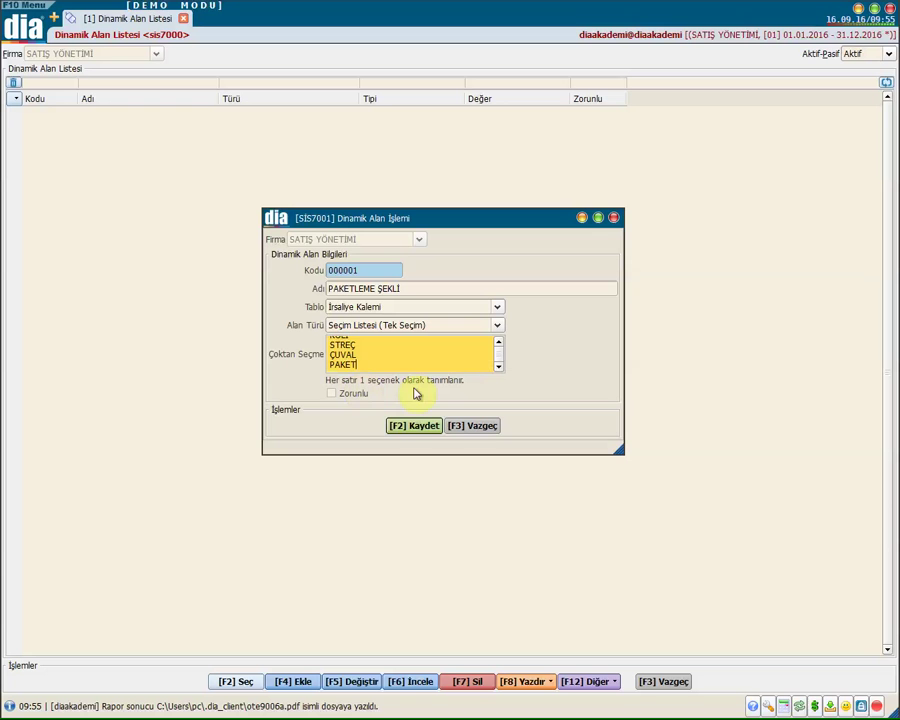
left_click(333, 394)
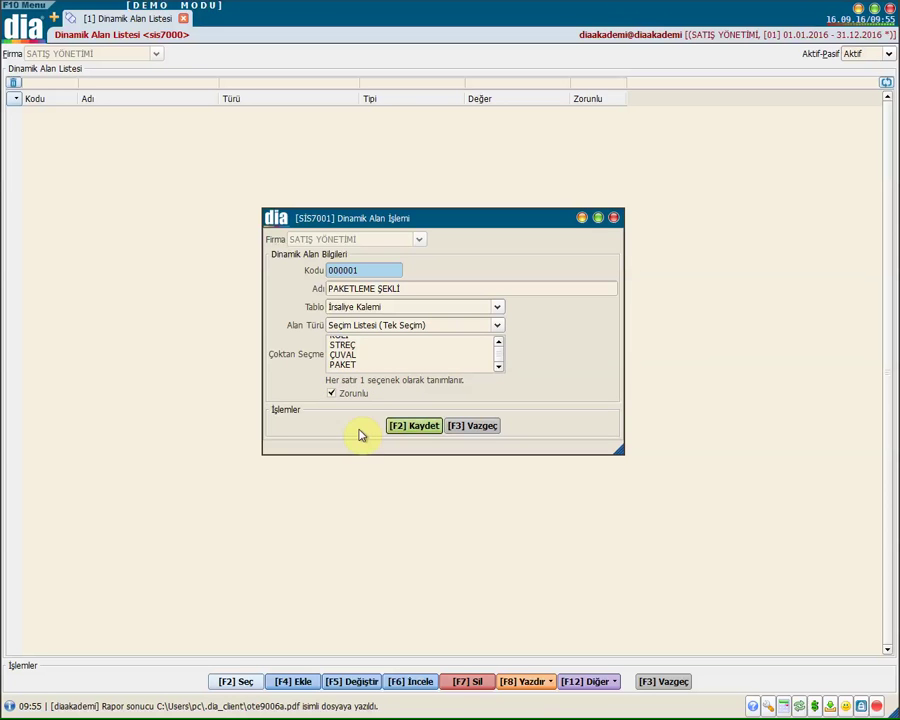
key("F2")
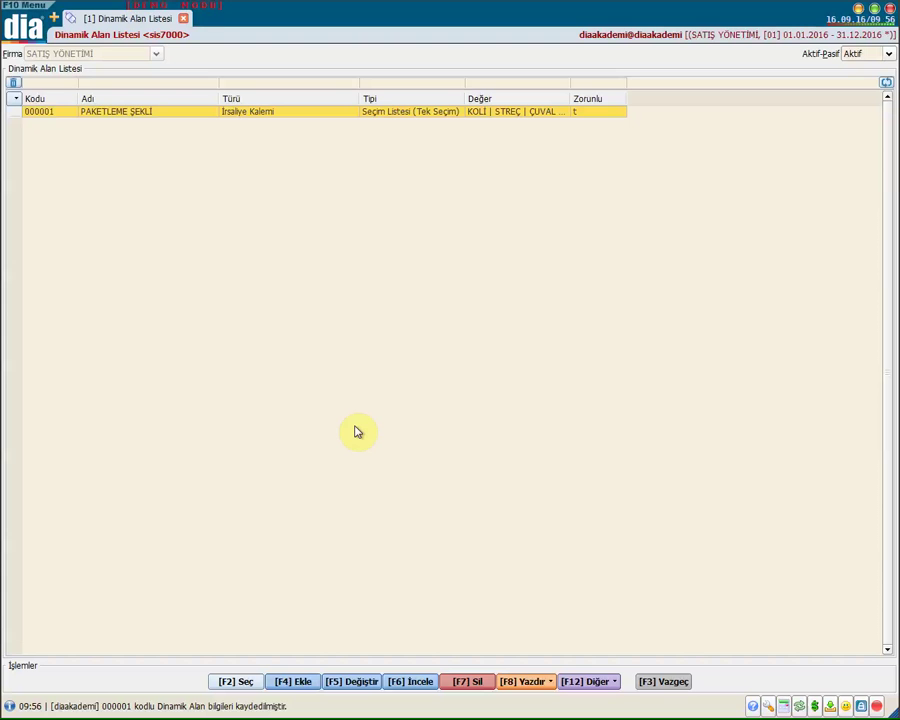
- Add and save a dynamic field named TOPLAM KG for the İrsaliye Kalemi table with field type Sayısal
key("F4")
left_click(352, 287)
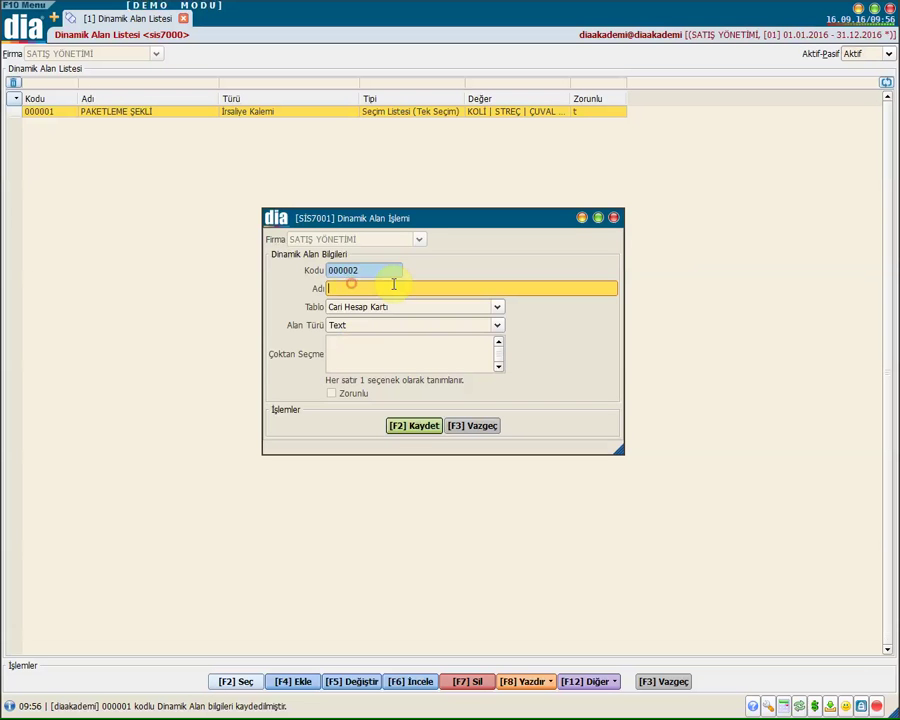
type("TOPLAM KG")
left_click(395, 312)
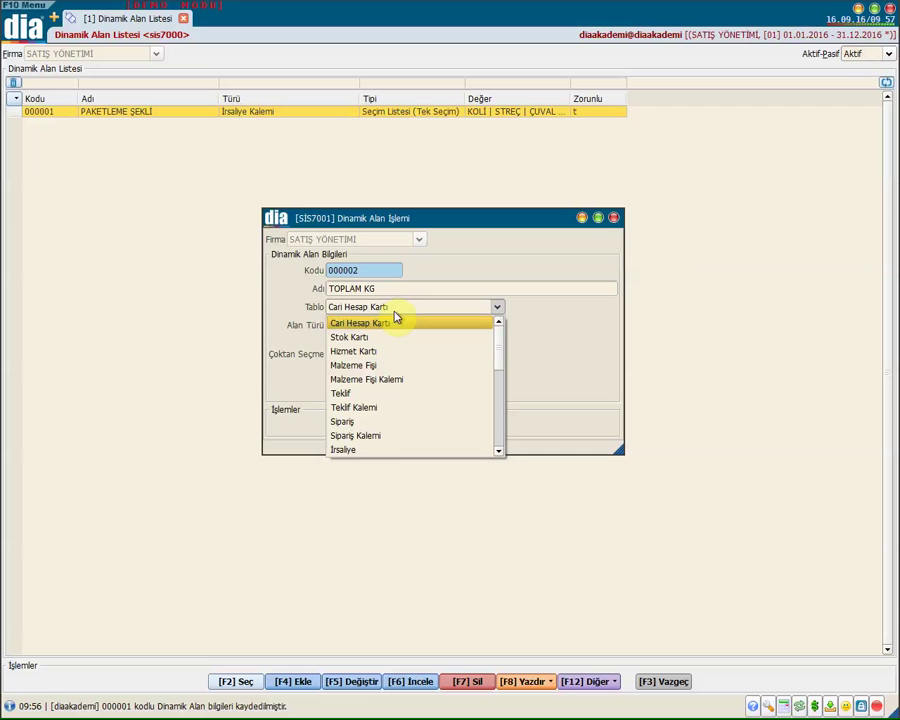
scroll(398, 440, "down", 1)
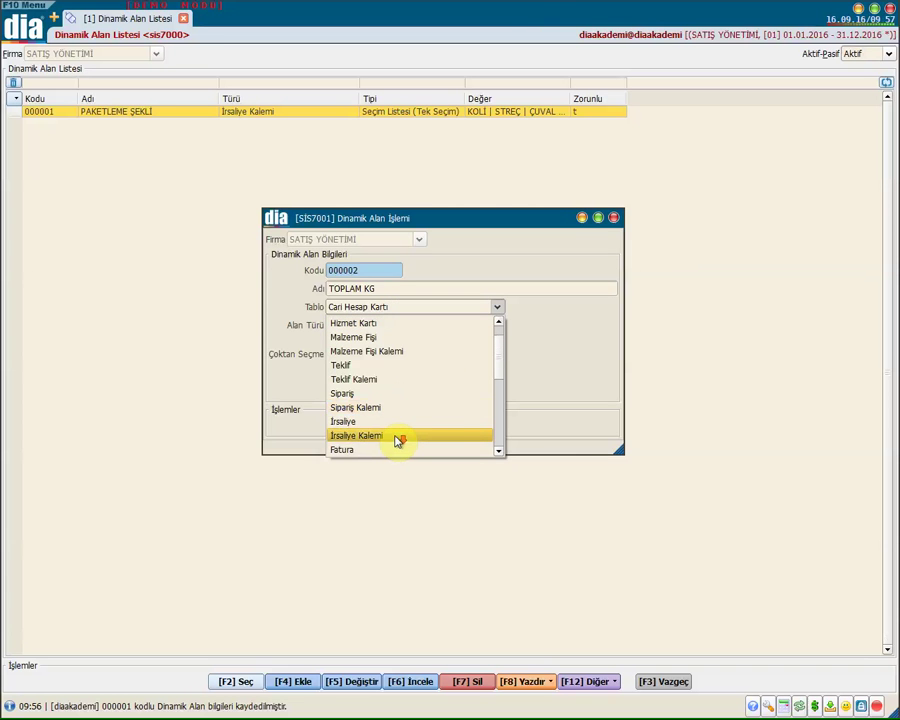
left_click(398, 438)
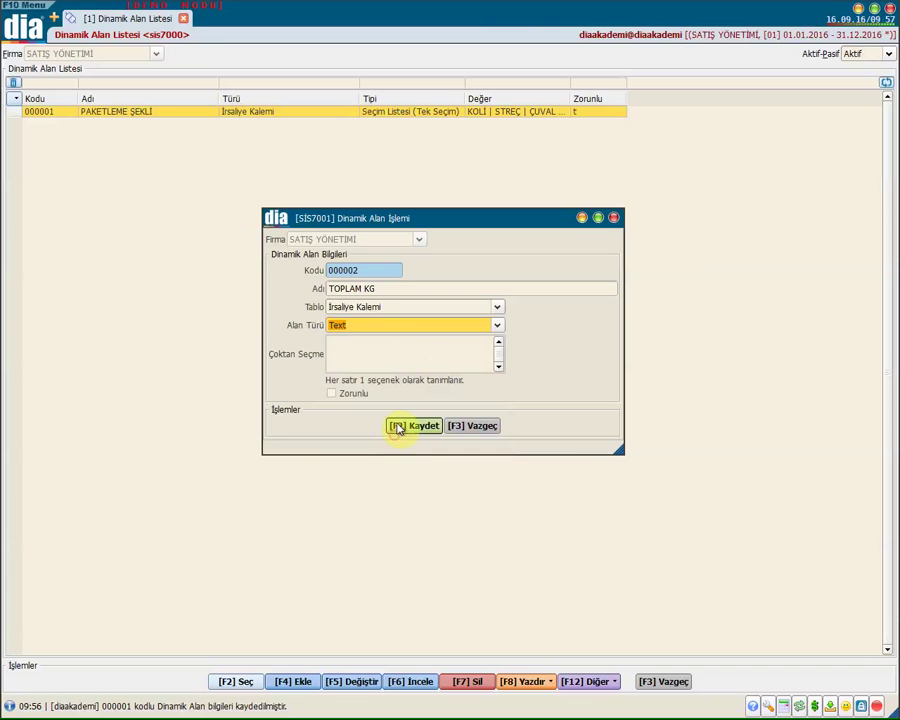
left_click(485, 330)
left_click(470, 357)
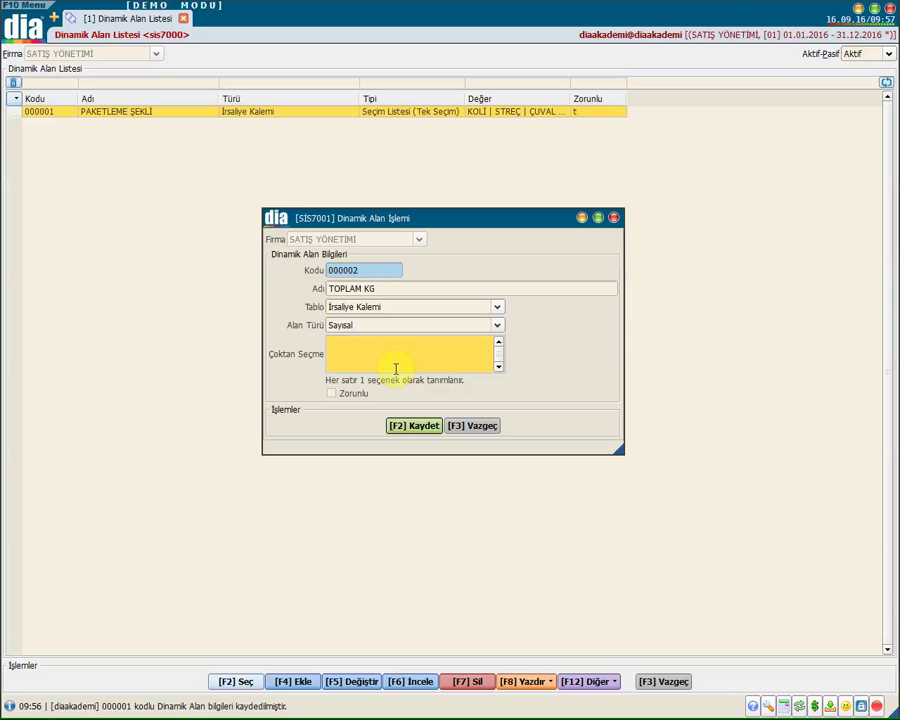
key("F2")
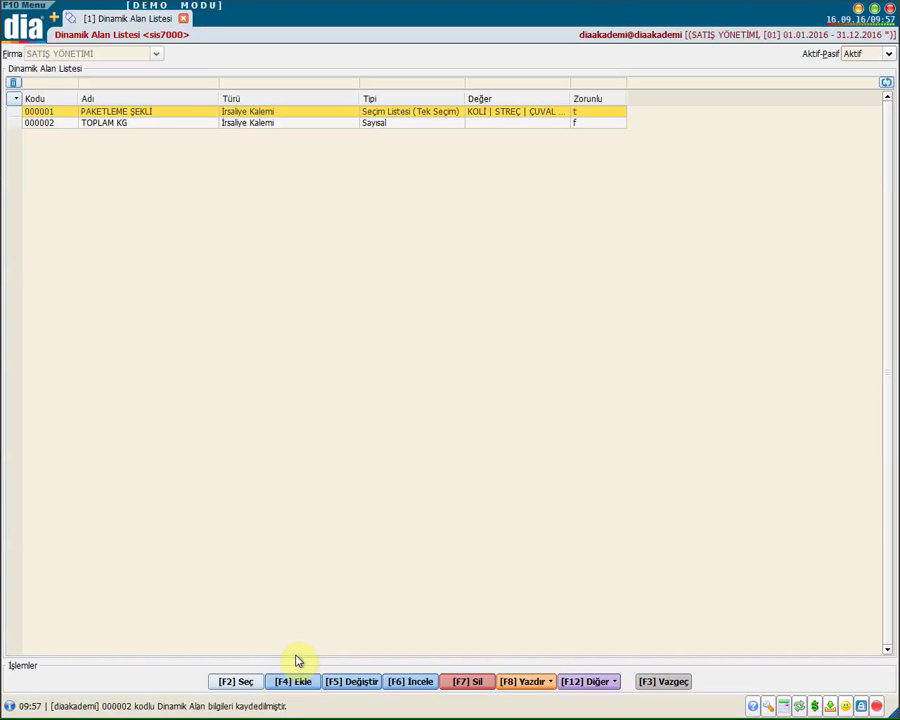
- Add and save a dynamic field named TOPLAM KOLİ SAYISI for the İrsaliye Kalemi table with field type Sayısal
key("F4")
type("TOPLAM KOLİ SAYISI")
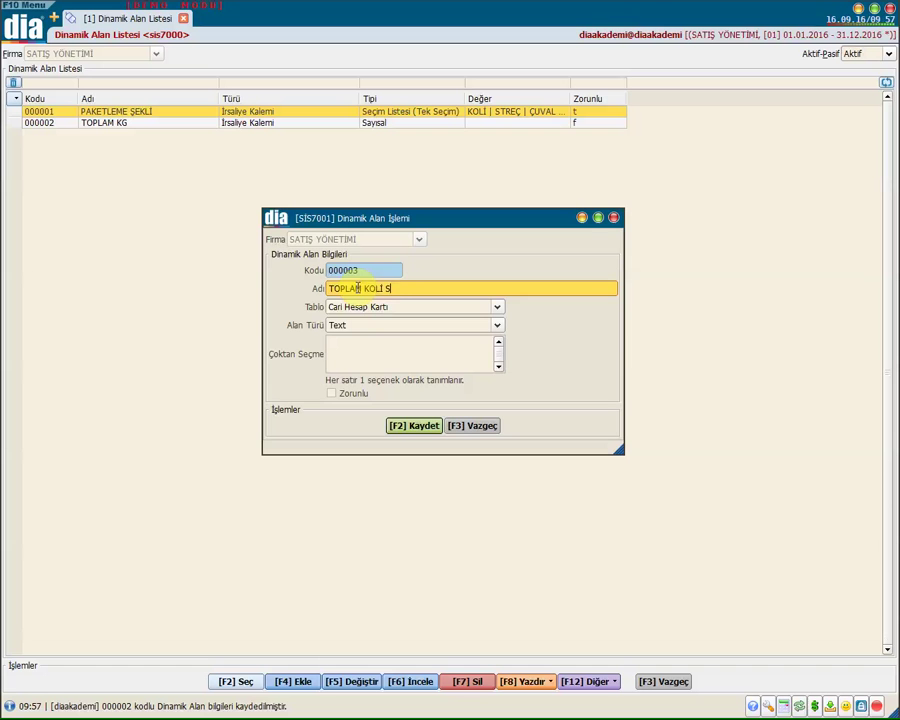
left_click(370, 307)
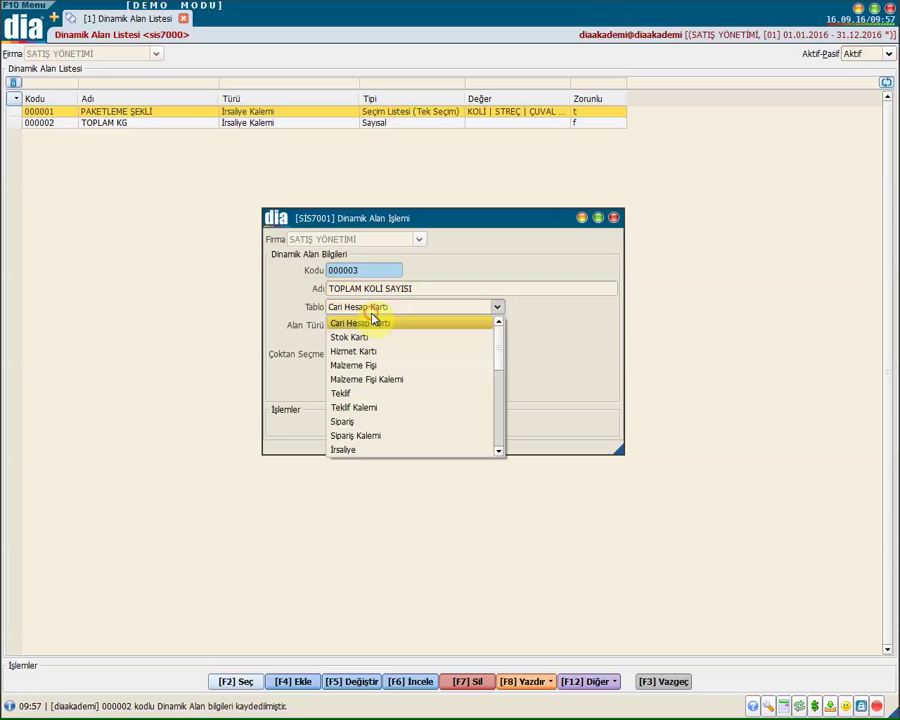
scroll(385, 408, "down", 1)
left_click(394, 434)
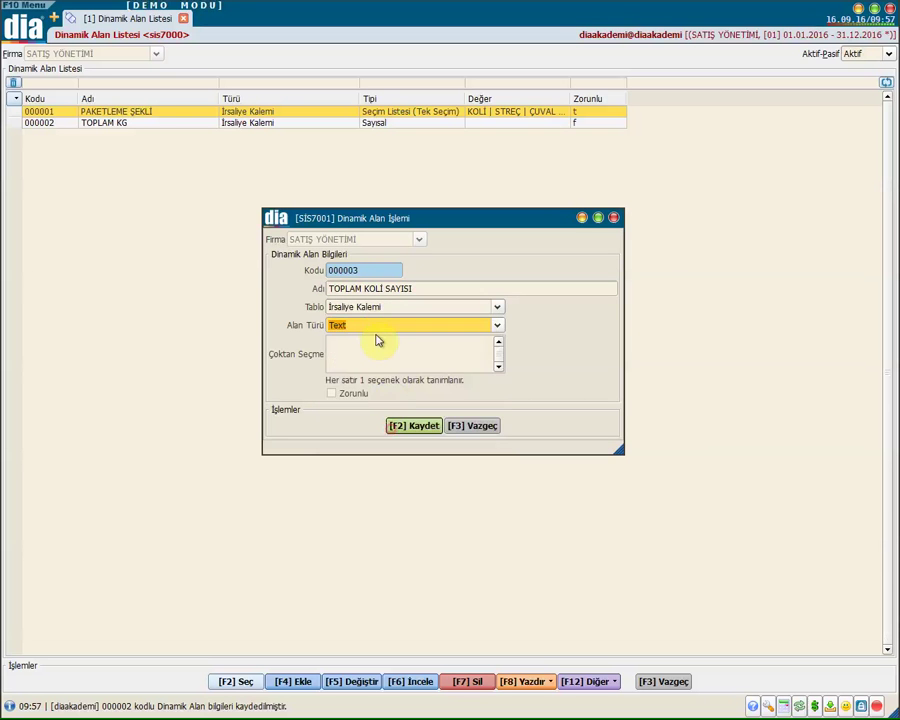
left_click(375, 325)
left_click(377, 355)
left_click(413, 425)
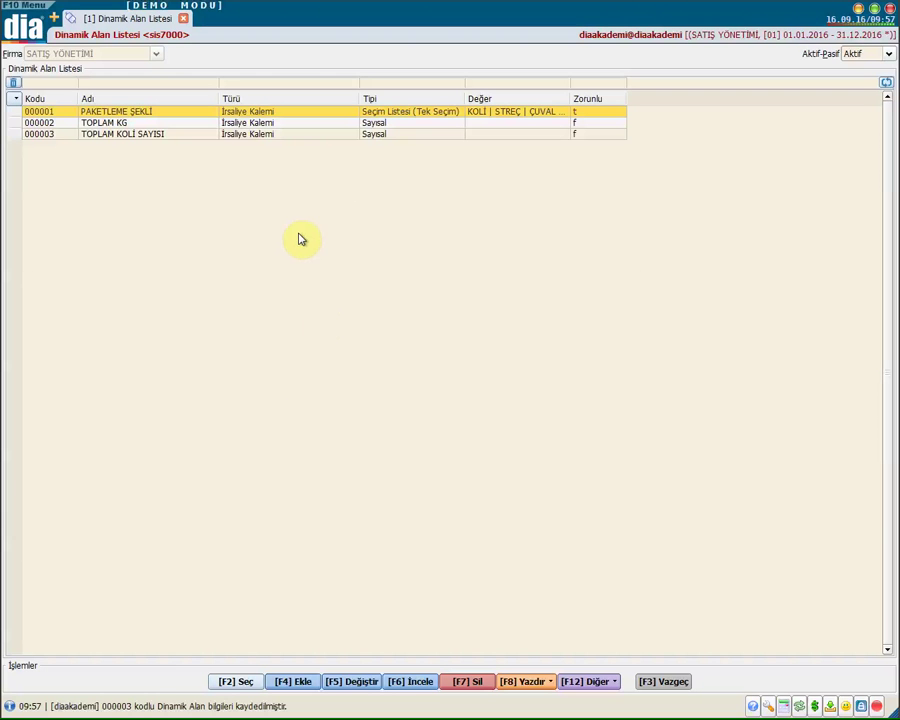
- Add and save a dynamic field named TESLİM ALACAK KİŞİ for the İrsaliye table with field type Text
left_click(293, 681)
left_click(362, 282)
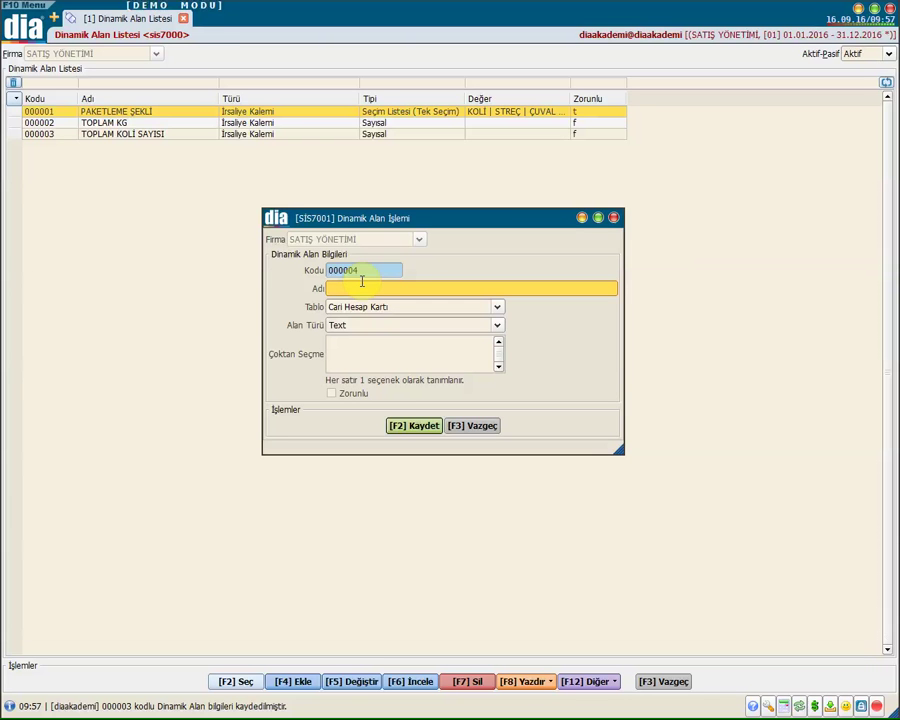
type("TESLİM A")
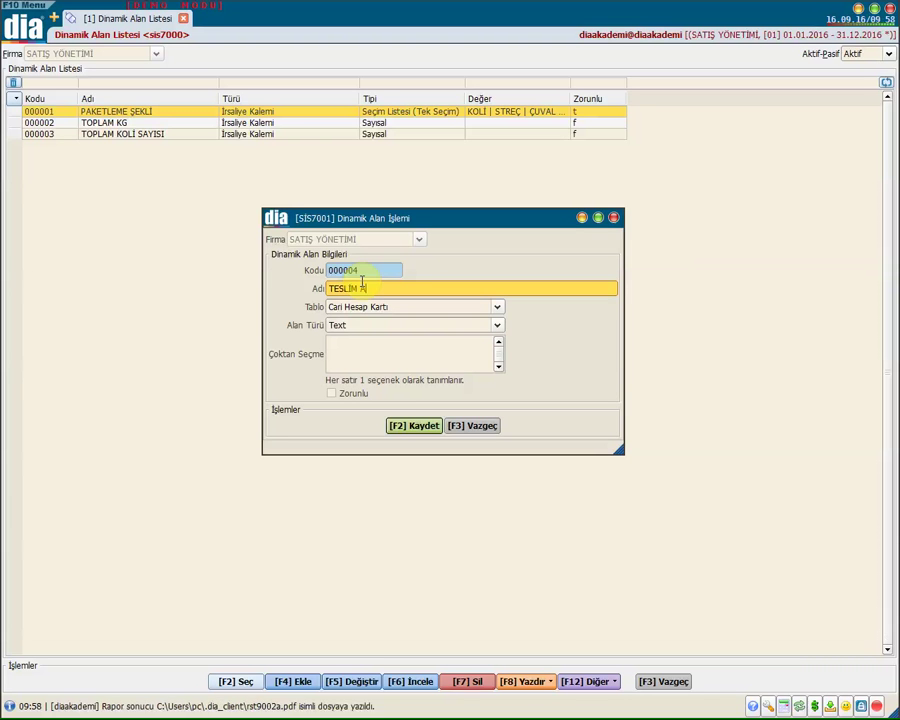
type("LACAK KİŞİ")
key("Tab")
left_click(492, 307)
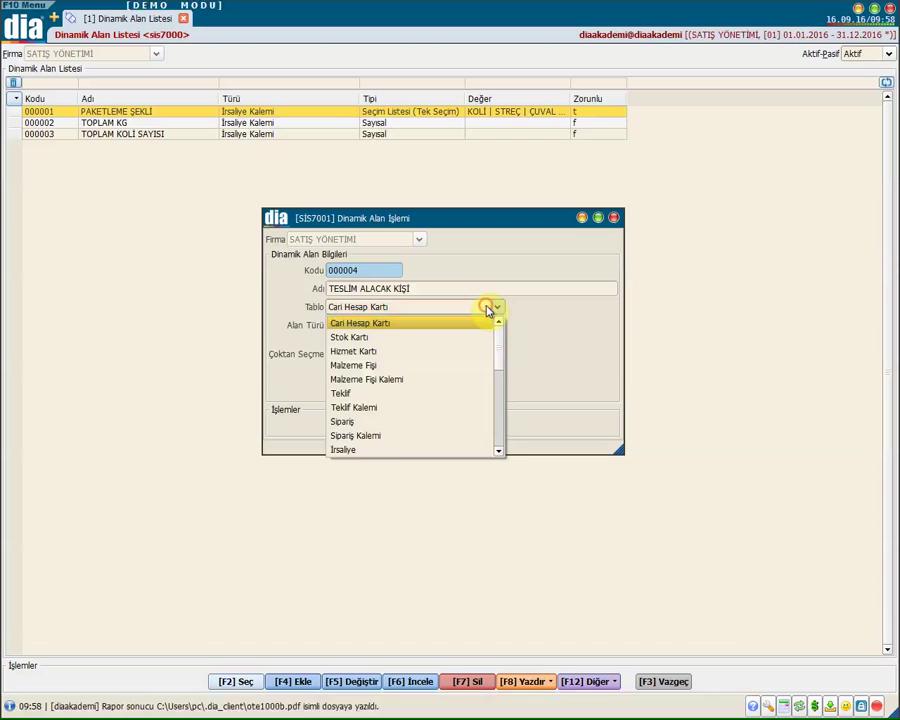
left_click(371, 452)
left_click(368, 328)
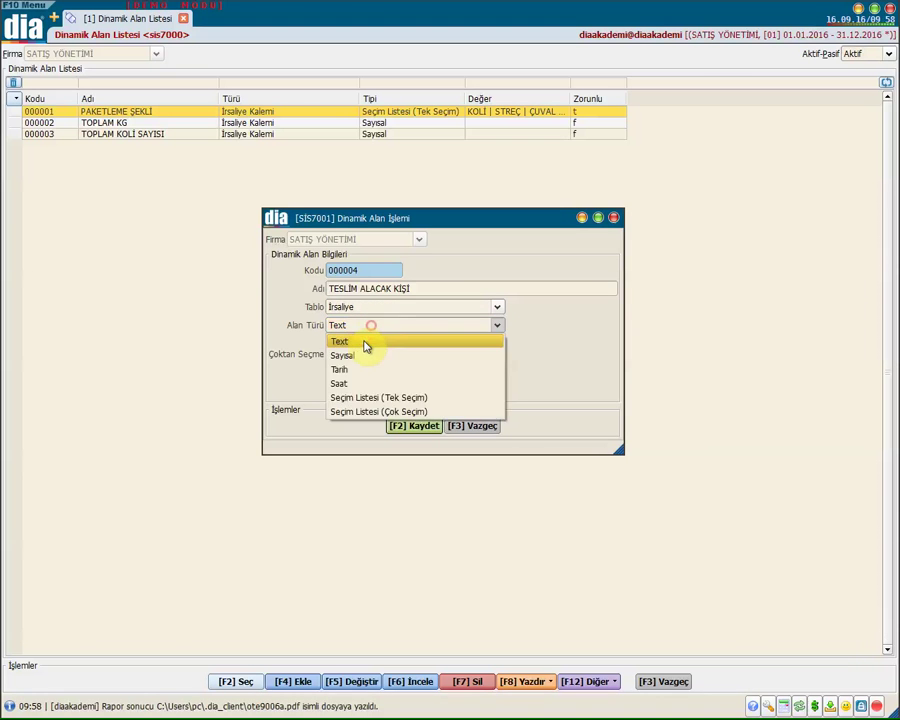
left_click(366, 340)
left_click(372, 352)
left_click(422, 428)
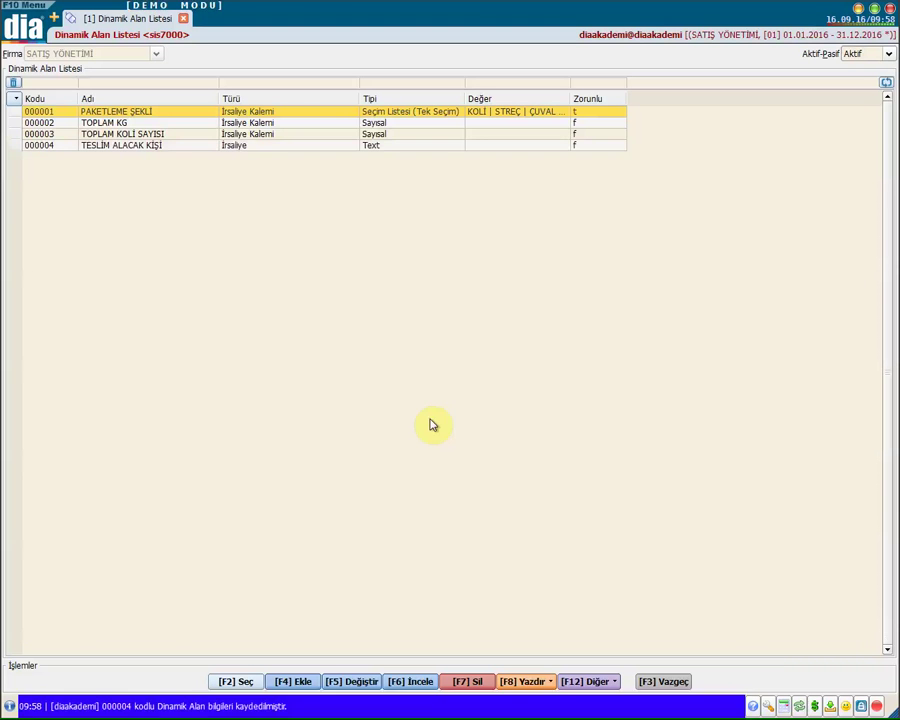
- Add and save a dynamic field named SEVKİ ONAYLAYAN for the İrsaliye table, keeping the Text field type
key("F4")
left_click(362, 288)
type("SEVKİ ONAYLAYAN")
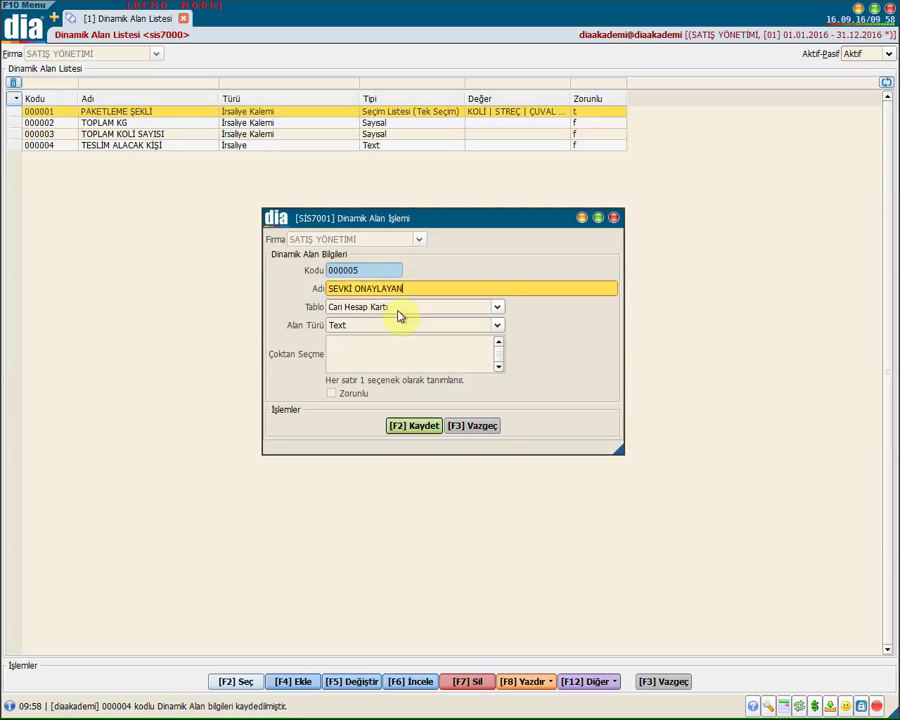
left_click(402, 307)
left_click(343, 449)
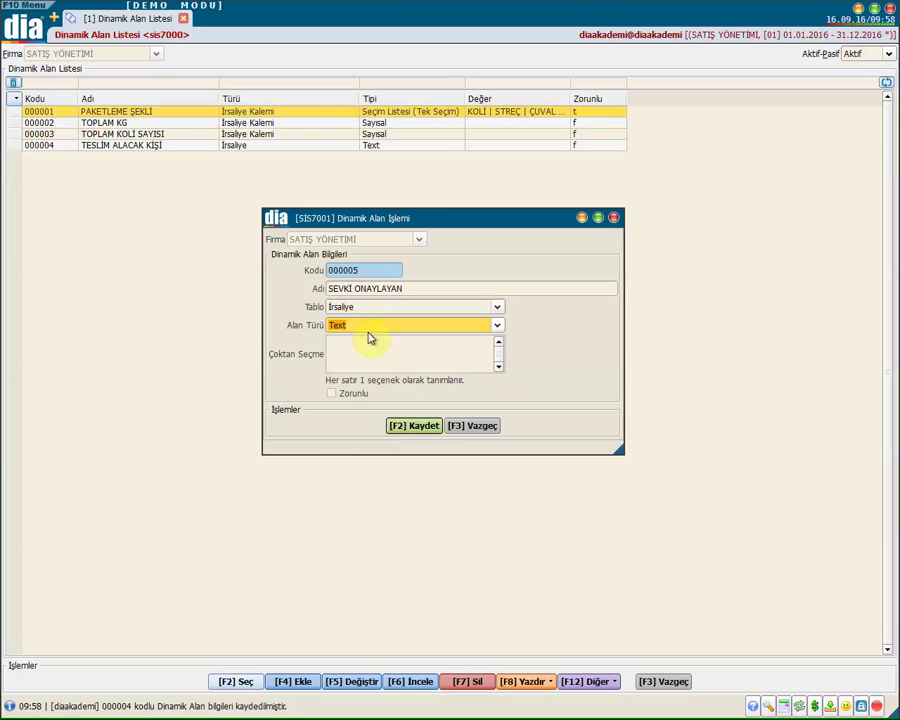
left_click(404, 427)
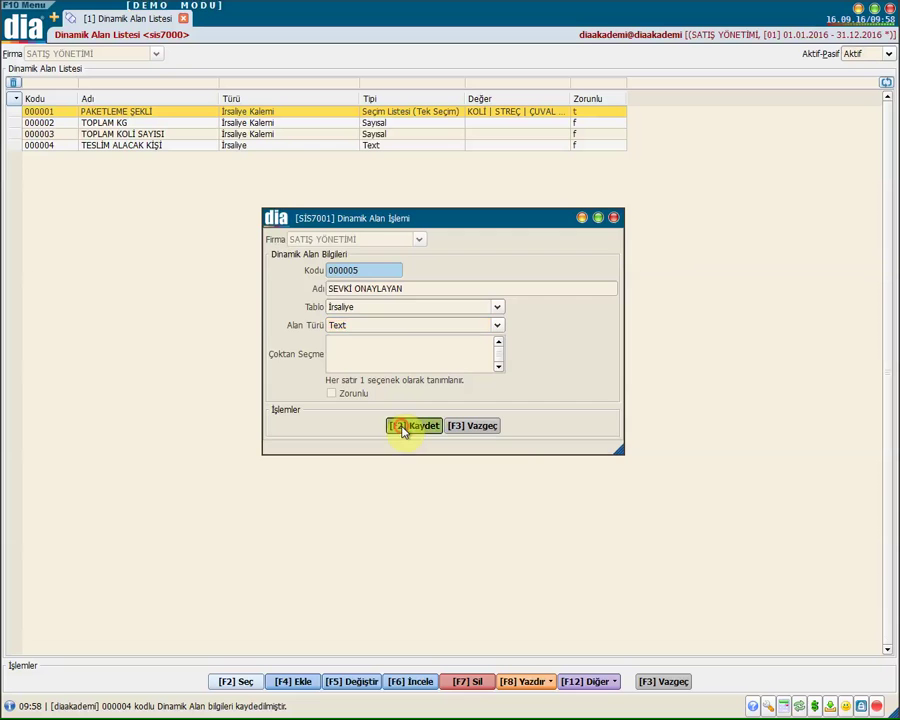
- Add and save a dynamic field named TALEP EDİLEN TESLİM TARİHİ for the İrsaliye table with field type Tarih
left_click(357, 285)
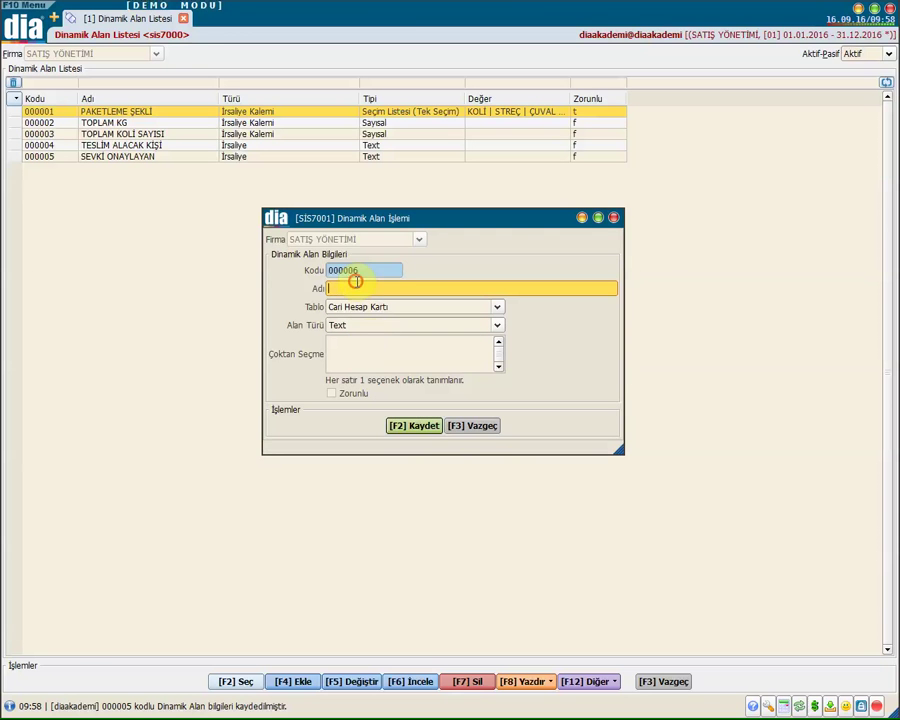
type("TALEP EDİLEN TESLİM TARİHİ")
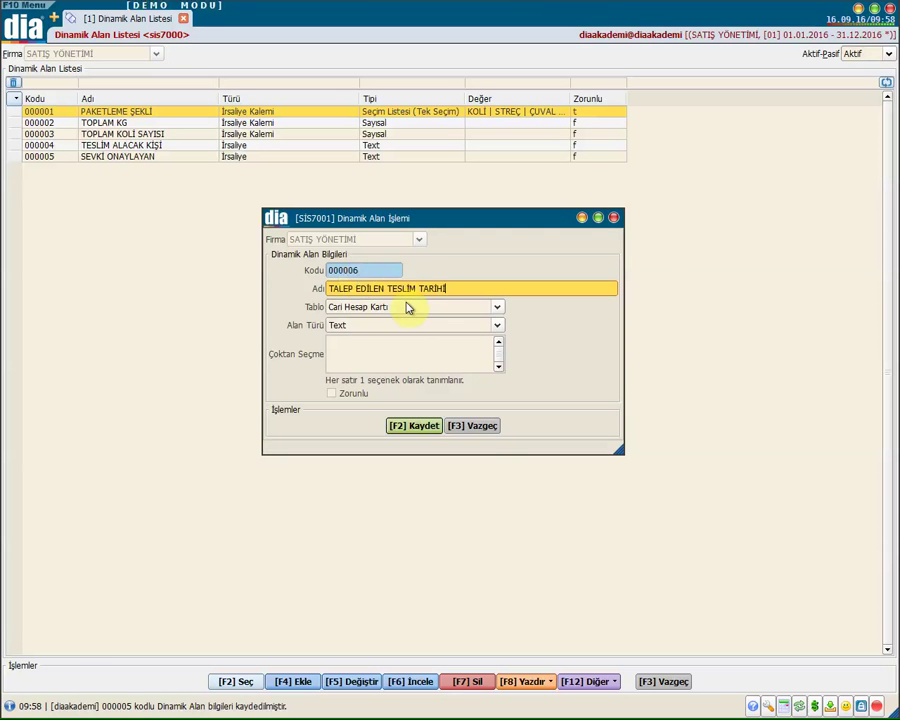
left_click(408, 307)
left_click(377, 451)
left_click(375, 327)
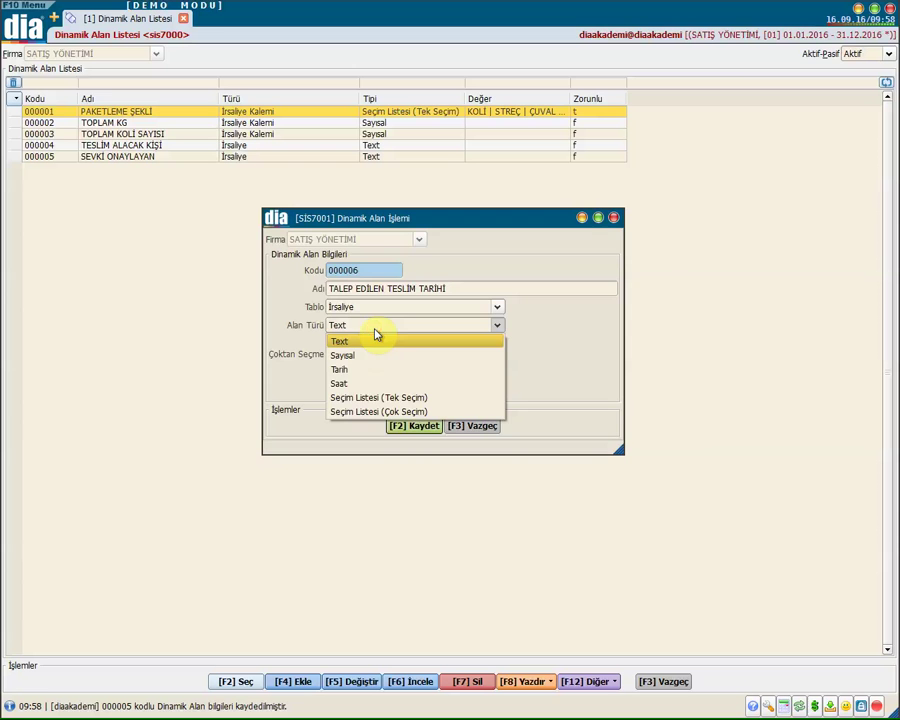
left_click(376, 370)
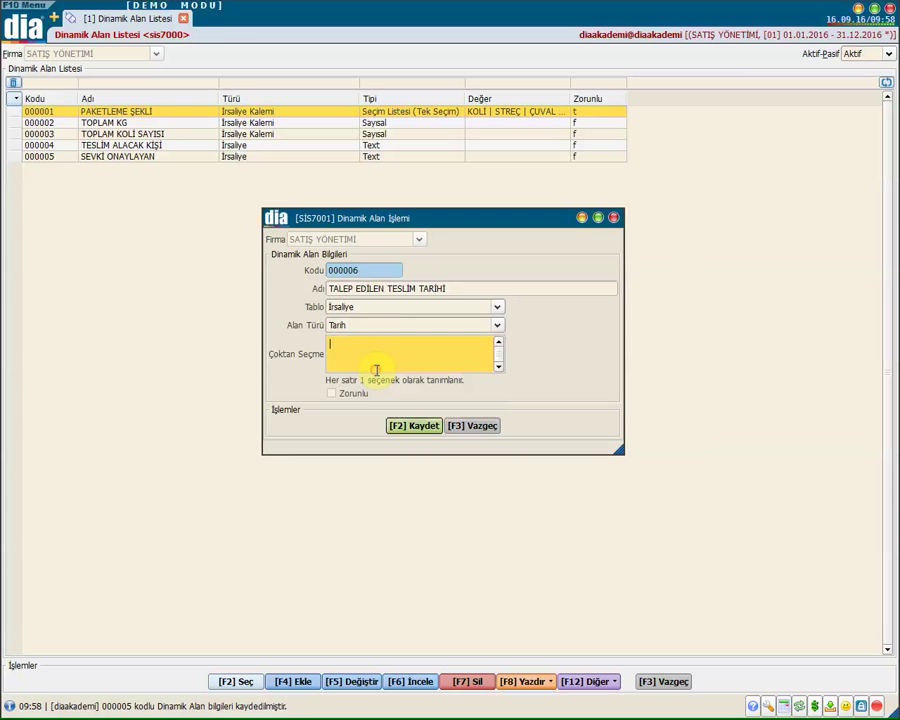
left_click(404, 425)
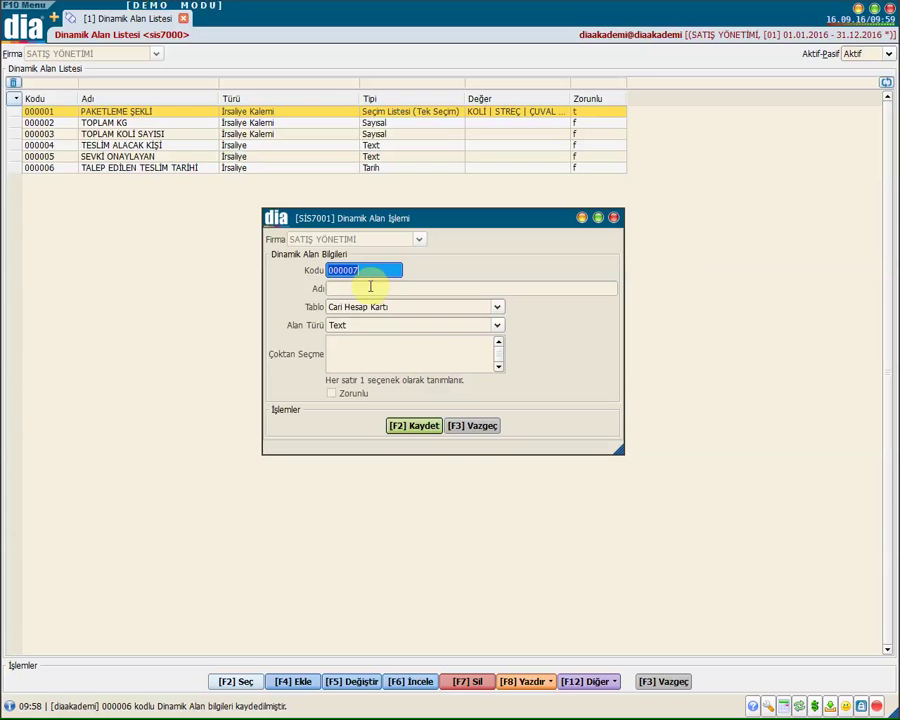
- Define a new dynamic field named TESLİM ŞEKLİ for the İrsaliye table with field type Seçim Listesi (Çok Seçim)
left_click(370, 287)
type("TESLİM ŞEKLİ")
left_click(386, 306)
left_click(352, 326)
- Enter the choices DEPO TESLİM, ADRES TESLİM, KARGO, ARAÇ and UÇAK on separate lines and save the field
left_click(358, 346)
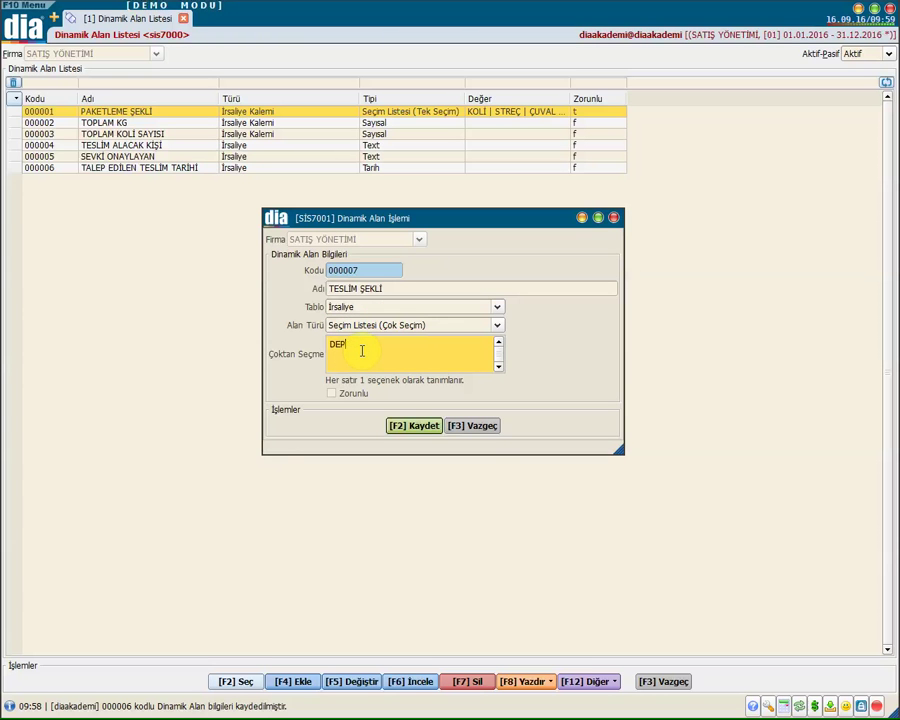
type("ADRES TESLİM")
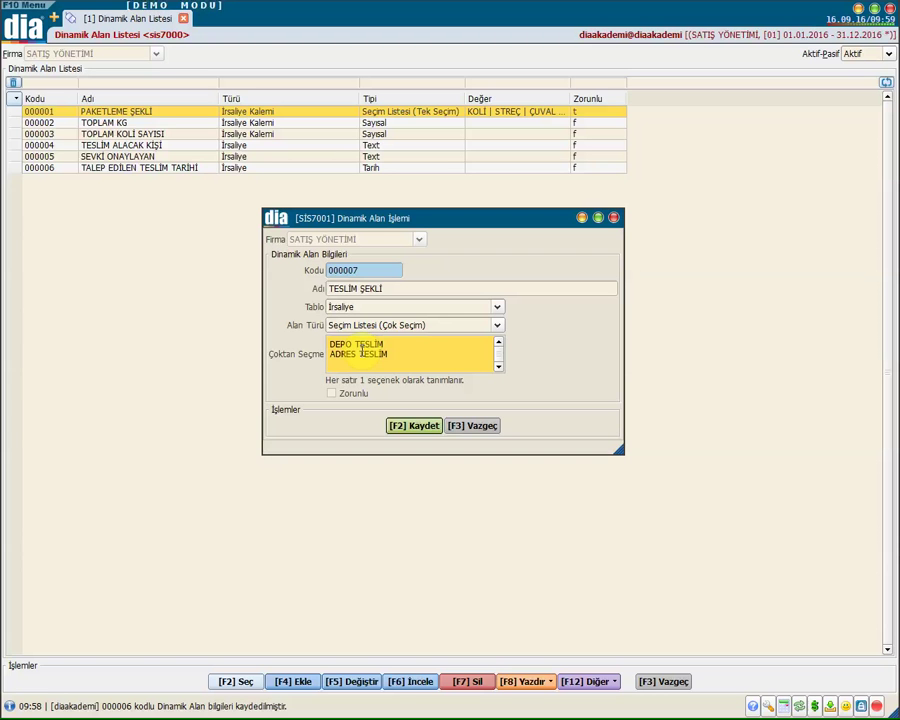
key("Return")
type("KARGO")
key("Return")
type("ARAÇ")
key("Return")
type("UÇAK")
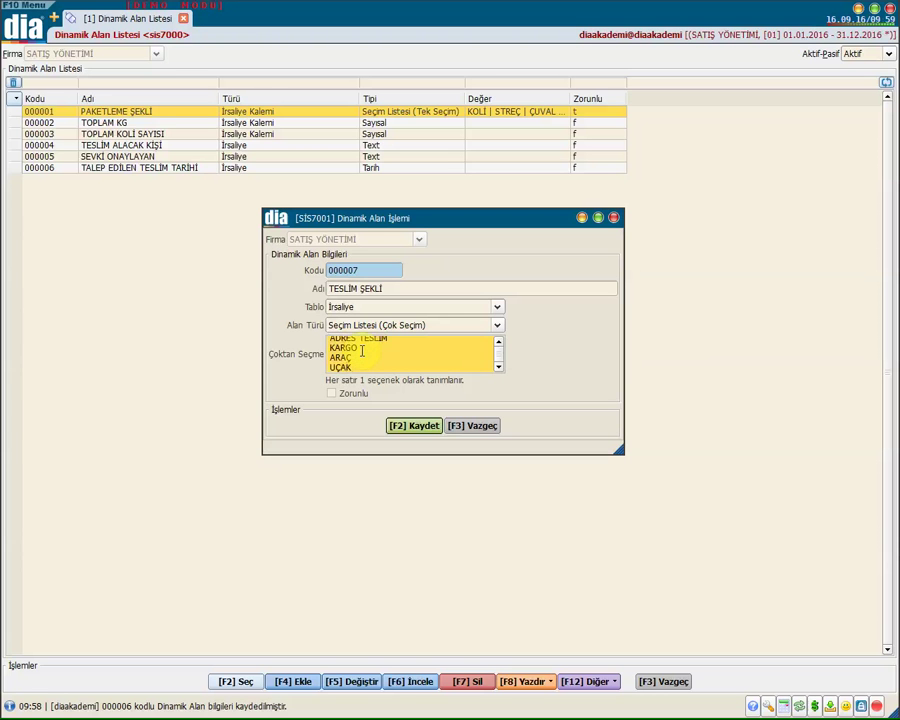
left_click(418, 429)
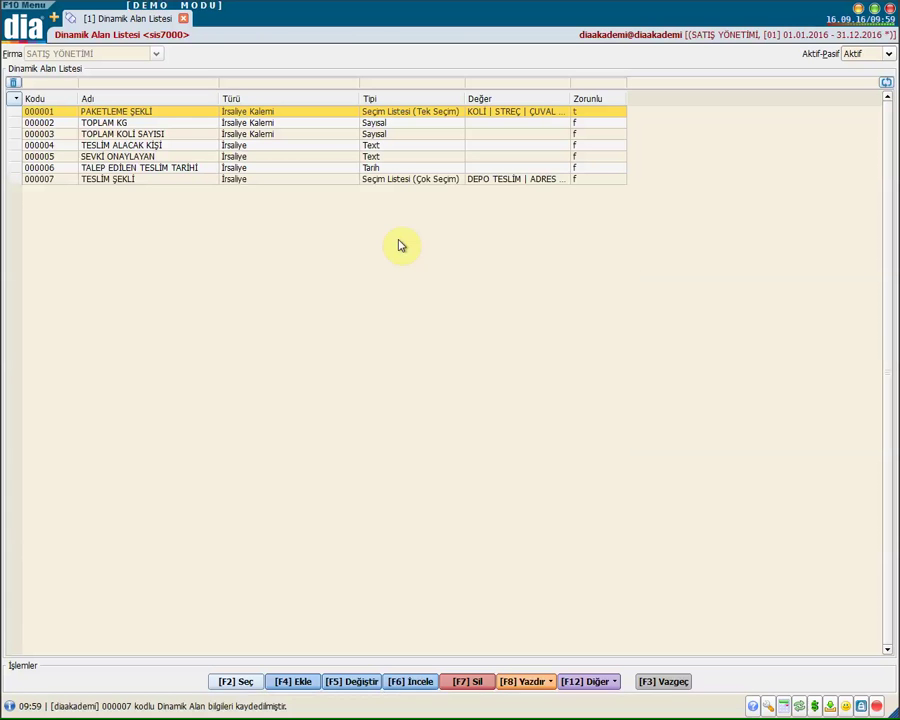
left_click(322, 146)
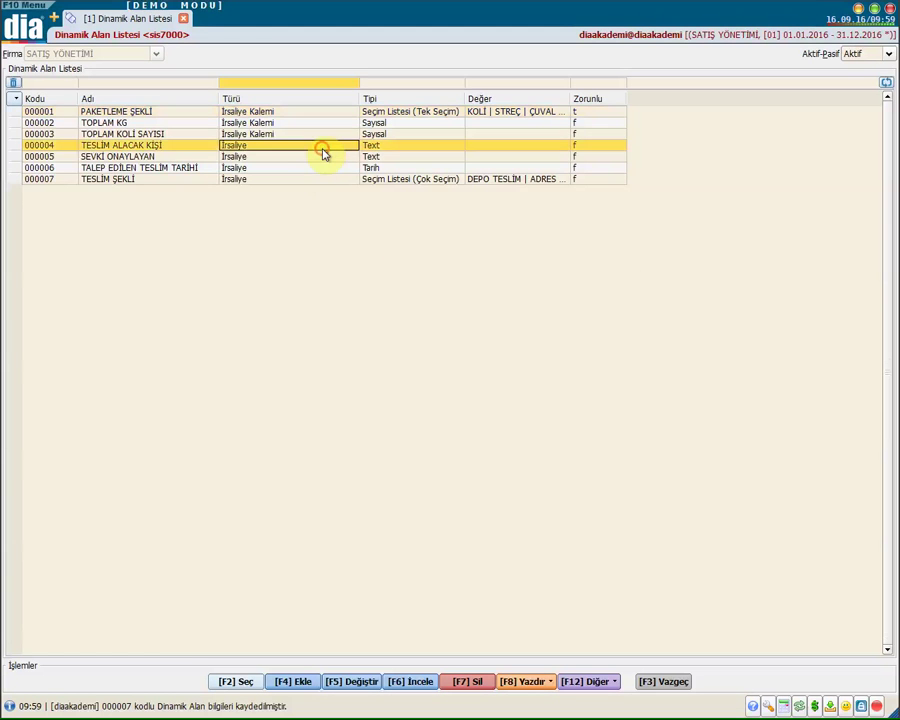
left_click(321, 168)
left_click(321, 157)
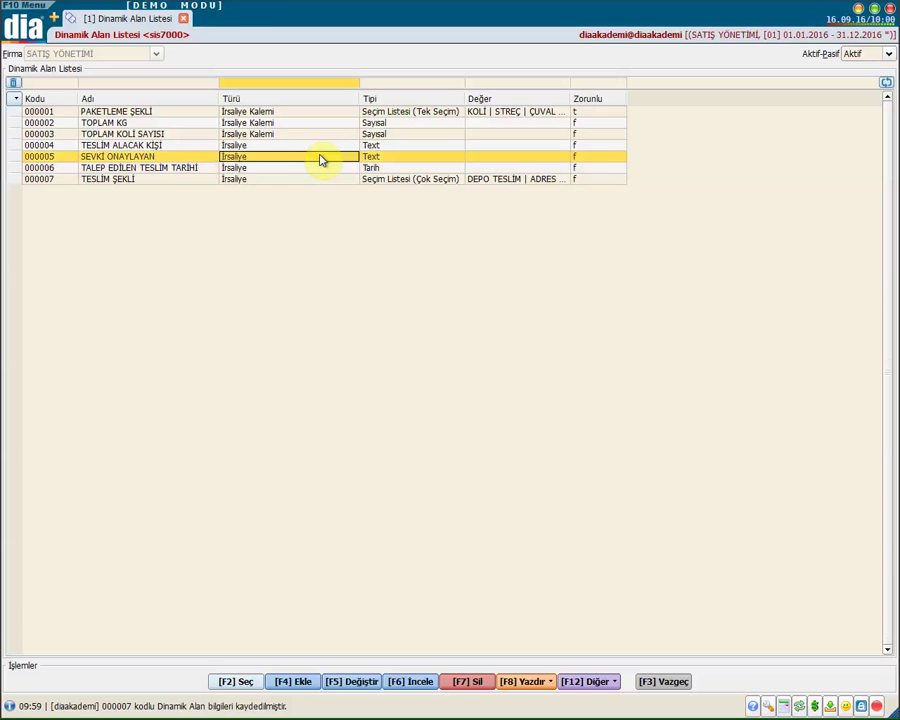
left_click(315, 146)
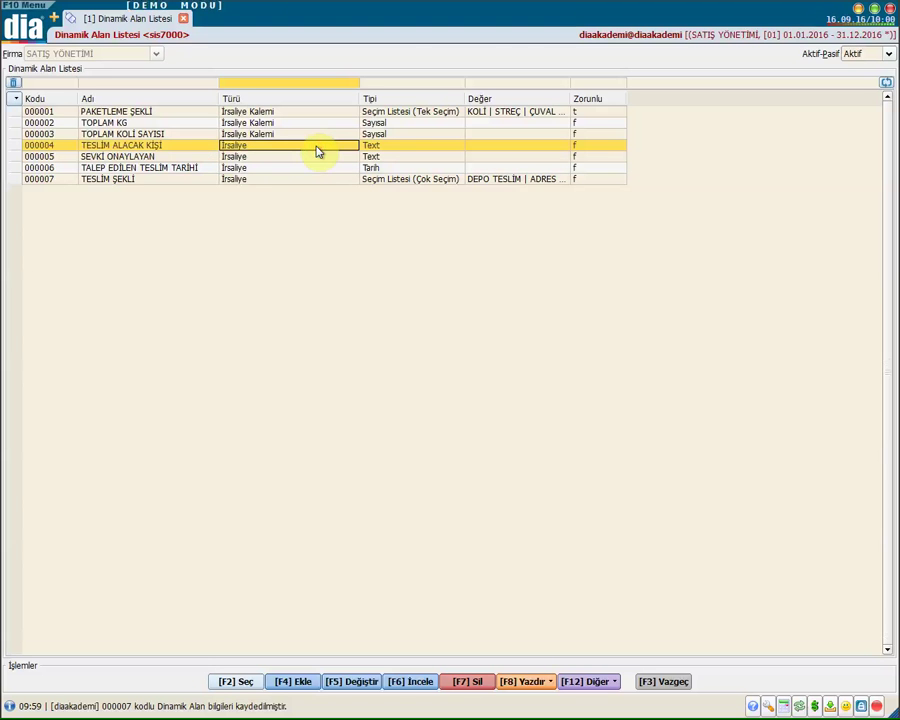
- Copy the İrsaliye field TESLİM ŞEKLİ to the Fatura table and save the copy
left_click(305, 179)
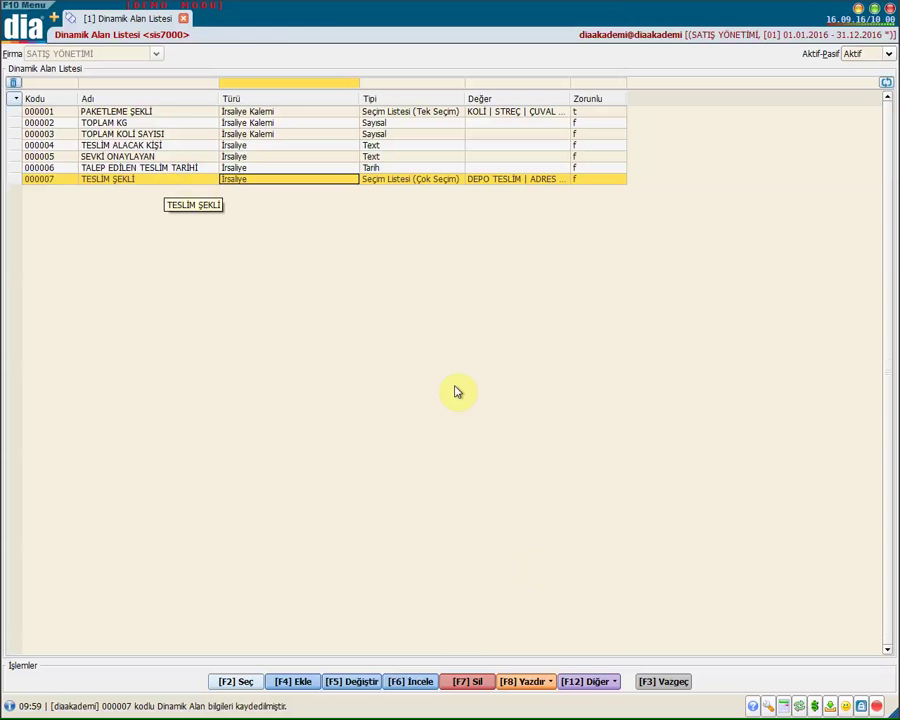
left_click(589, 681)
left_click(589, 701)
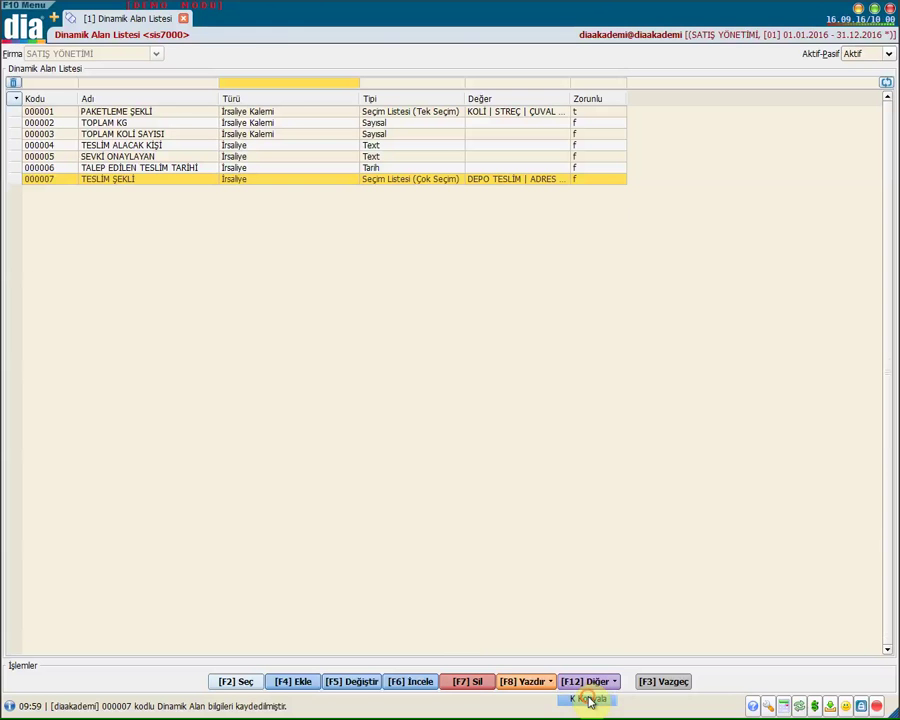
left_click(418, 306)
scroll(382, 432, "down", 1)
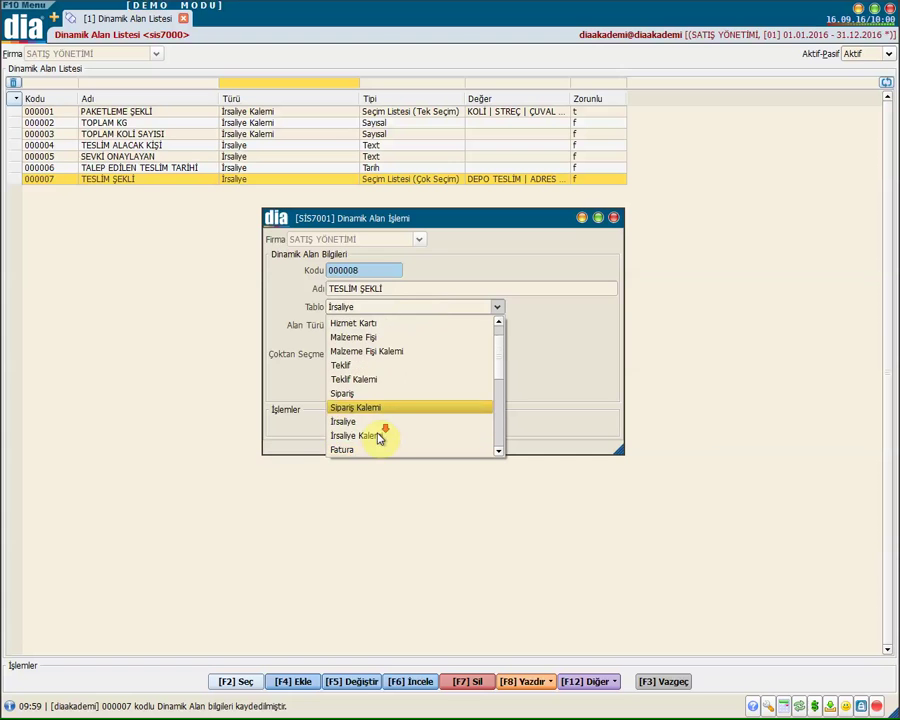
left_click(370, 450)
left_click(401, 425)
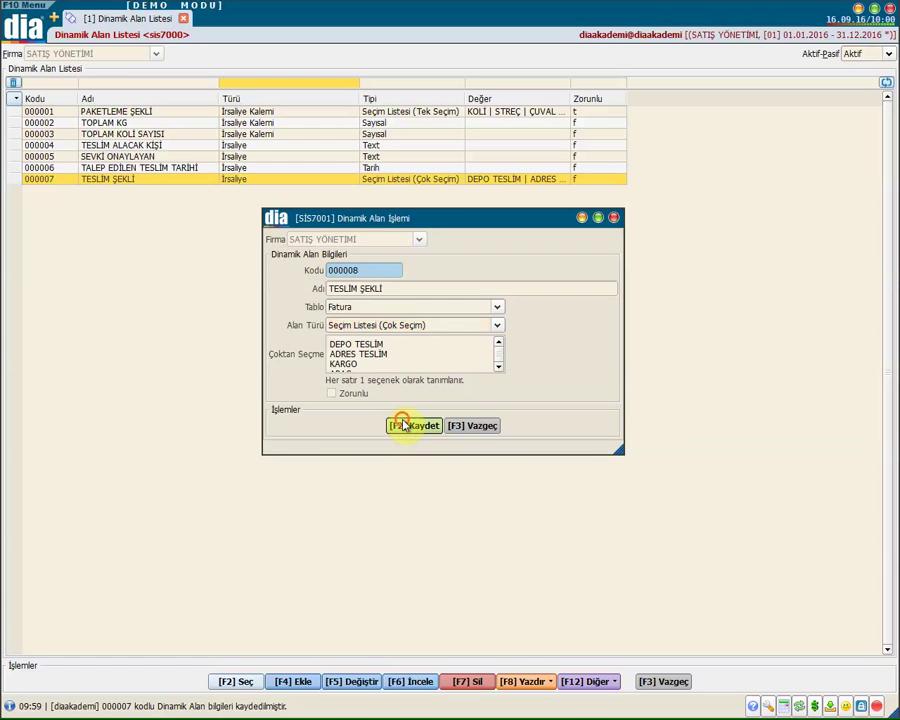
- Copy the İrsaliye field TALEP EDİLEN TESLİM TARİHİ to the Fatura table and save the copy
left_click(267, 167)
left_click(588, 681)
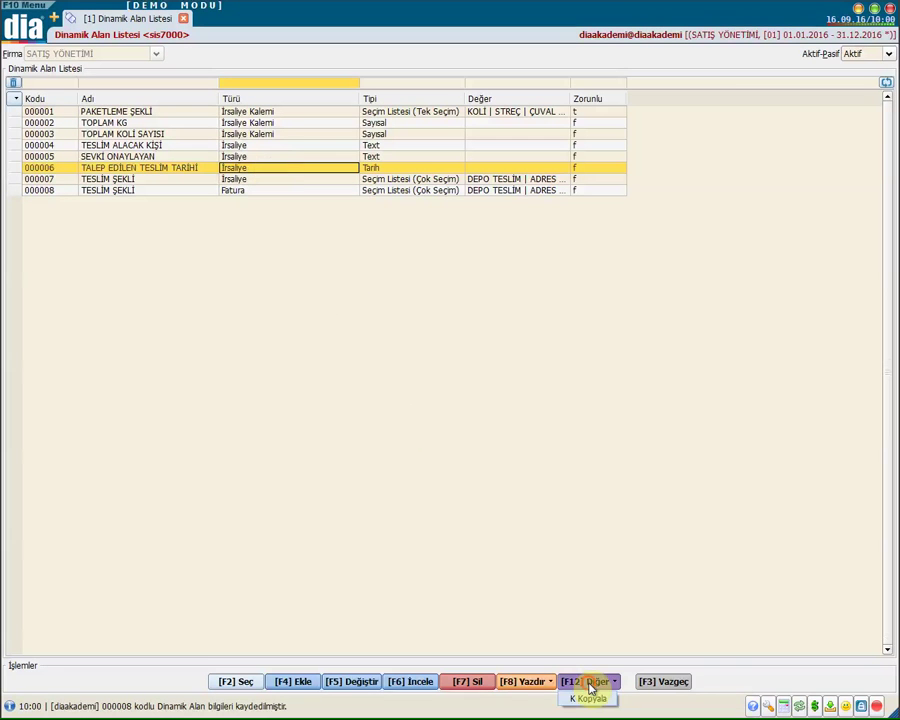
left_click(594, 694)
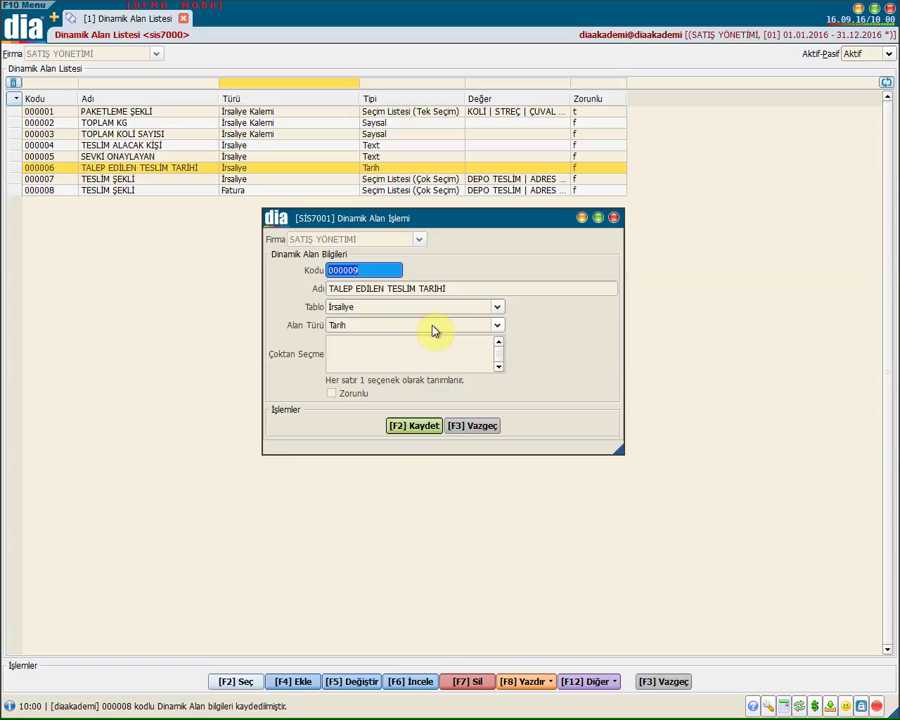
left_click(445, 313)
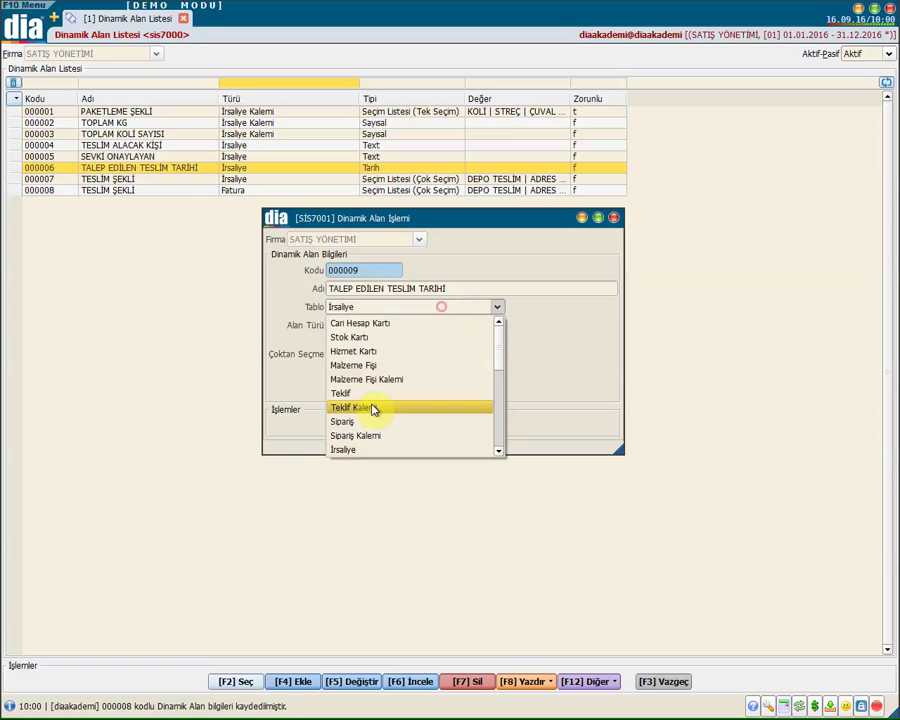
left_click(372, 406)
left_click(402, 425)
- Copy the İrsaliye field SEVKİ ONAYLAYAN to the Fatura table and save the copy
left_click(176, 157)
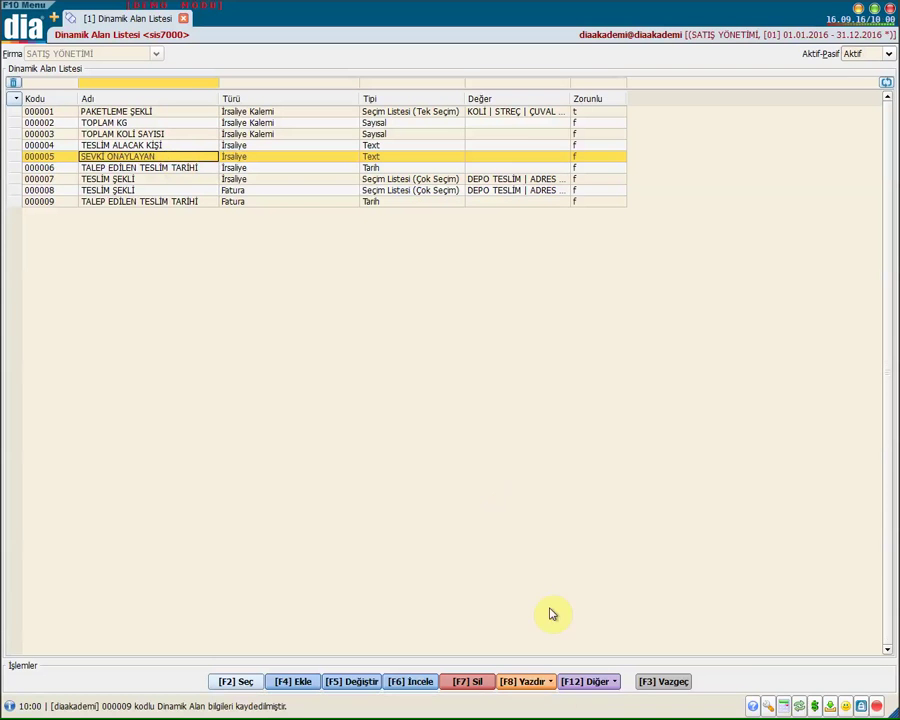
key("F5")
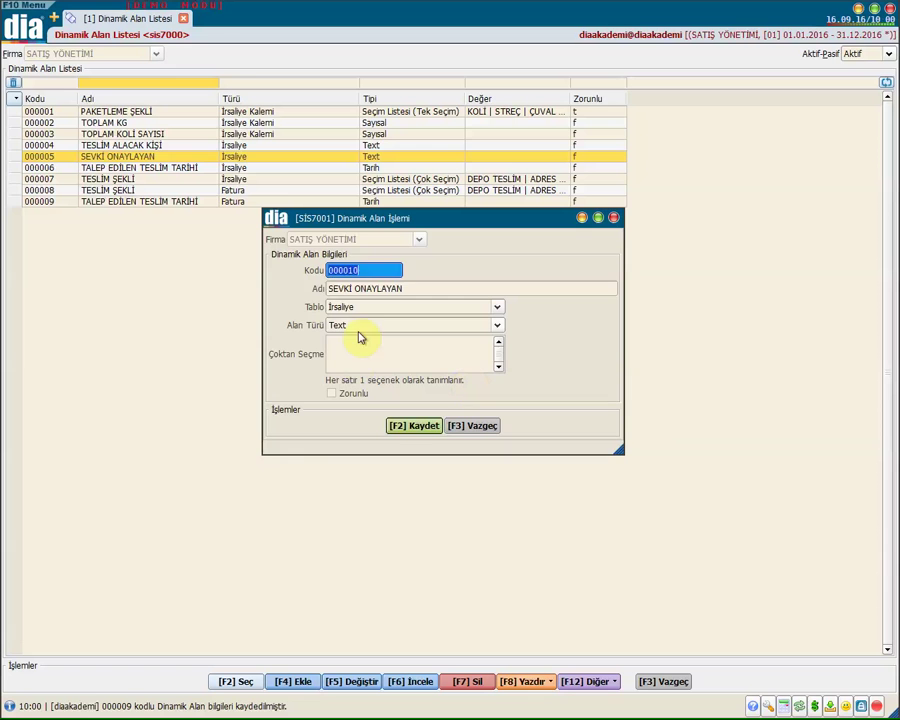
left_click(368, 307)
left_click(368, 418)
left_click(413, 425)
- Copy the İrsaliye field TESLİM ALACAK KİŞİ to the Fatura table and save the copy
left_click(145, 146)
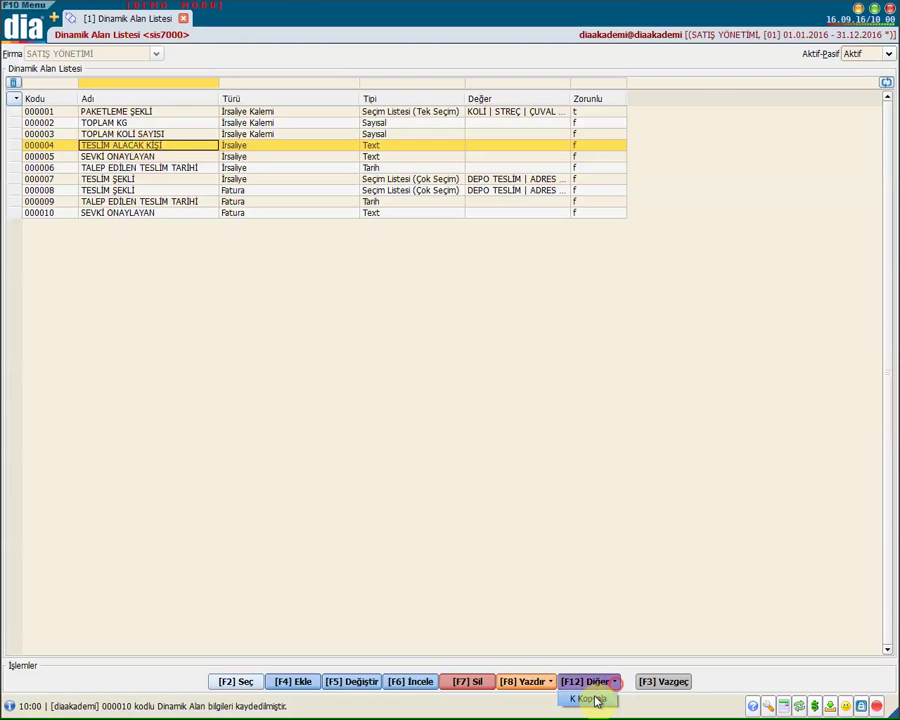
key("F5")
left_click(357, 307)
scroll(368, 440, "down", 1)
left_click(368, 450)
left_click(418, 424)
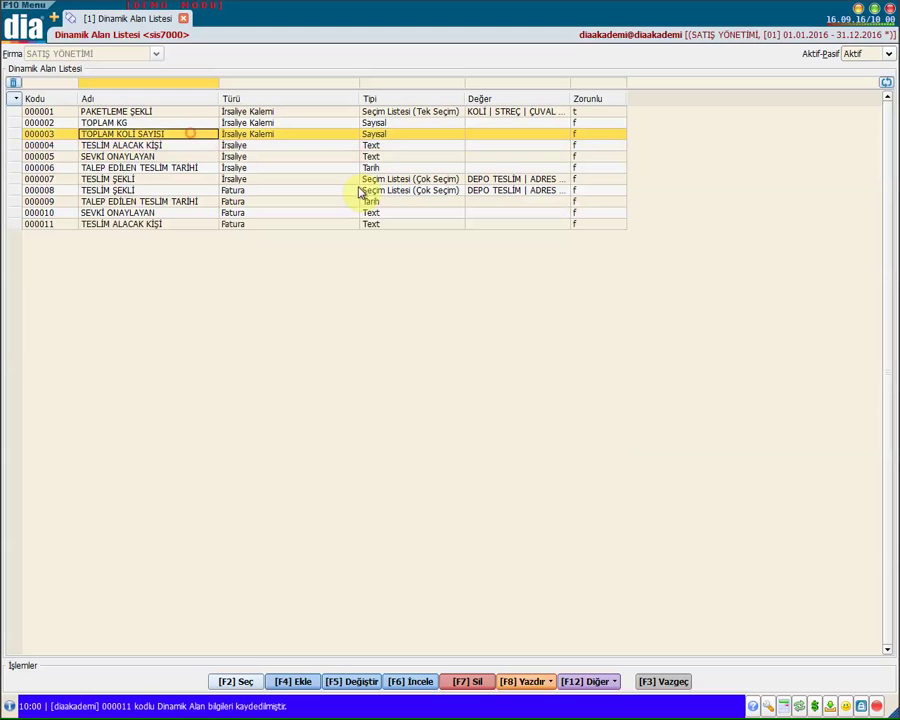
- Copy the İrsaliye Kalemi field TOPLAM KOLİ SAYISI to the Fatura Kalemi table and save the copy
left_click(587, 682)
left_click(588, 697)
left_click(368, 307)
scroll(372, 430, "down", 1)
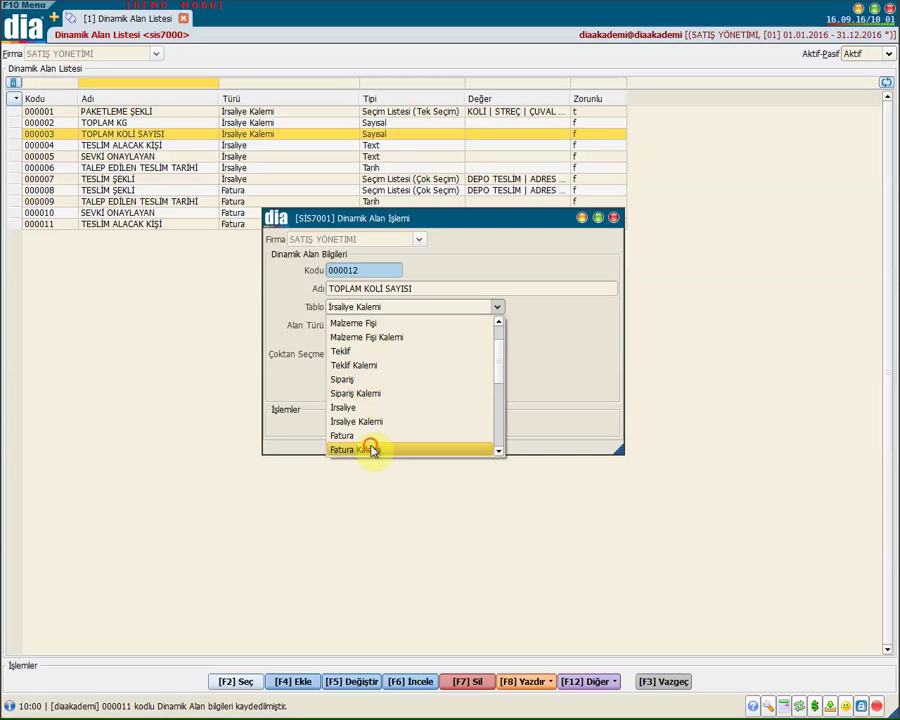
left_click(370, 446)
left_click(400, 425)
- Copy the İrsaliye Kalemi field TOPLAM KG to the Fatura Kalemi table and save the copy
left_click(260, 122)
left_click(587, 682)
left_click(588, 697)
left_click(368, 307)
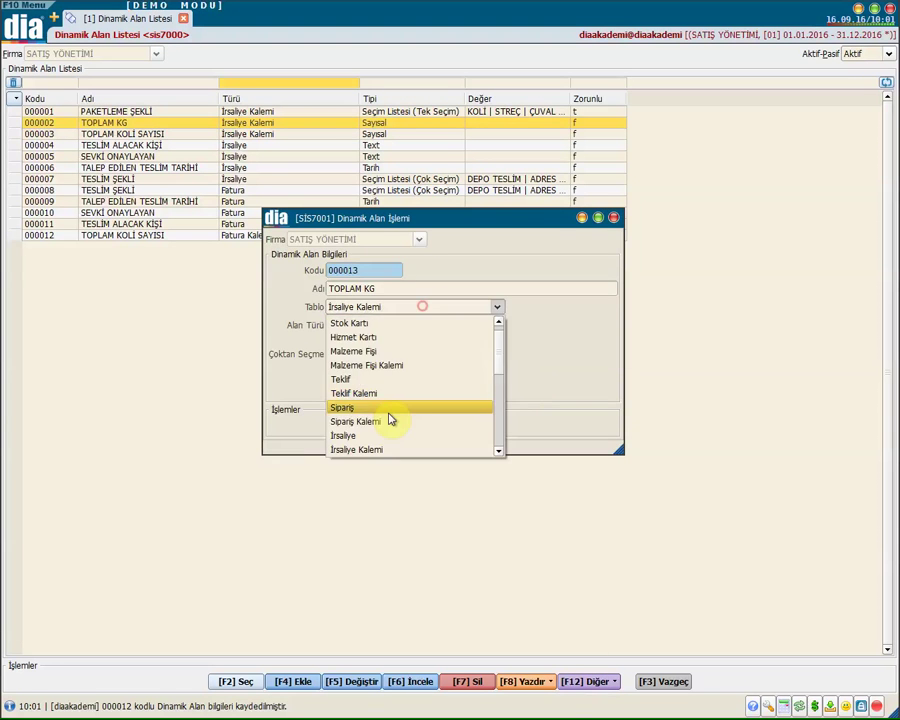
scroll(390, 416, "down", 1)
left_click(370, 446)
left_click(392, 425)
- Copy the İrsaliye Kalemi field PAKETLEME ŞEKLİ to the Fatura Kalemi table and save the copy
left_click(270, 111)
left_click(587, 682)
left_click(588, 697)
left_click(400, 307)
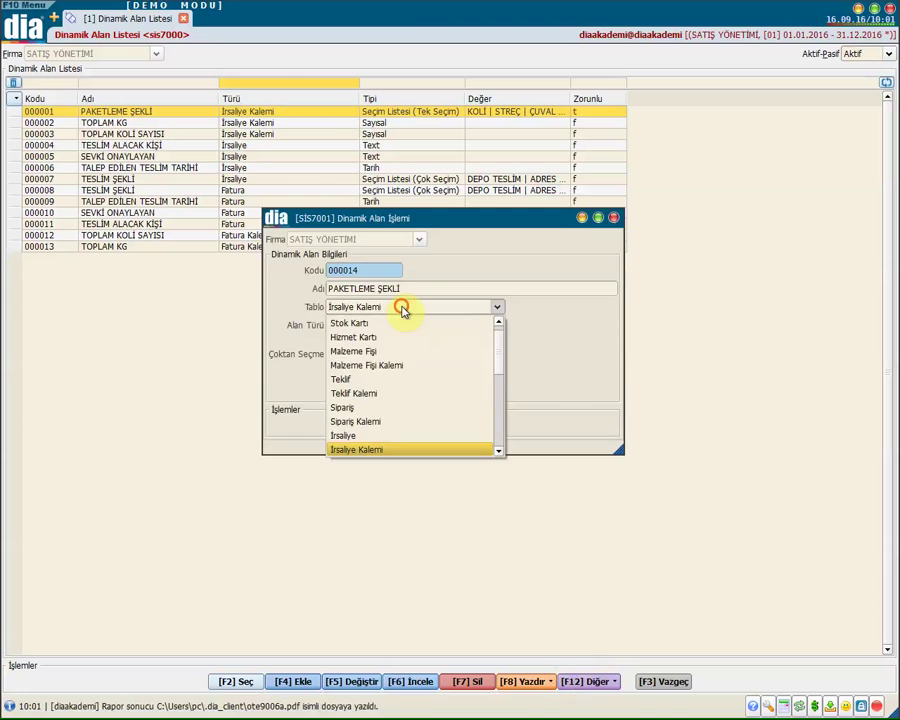
scroll(390, 416, "down", 1)
left_click(370, 446)
left_click(414, 425)
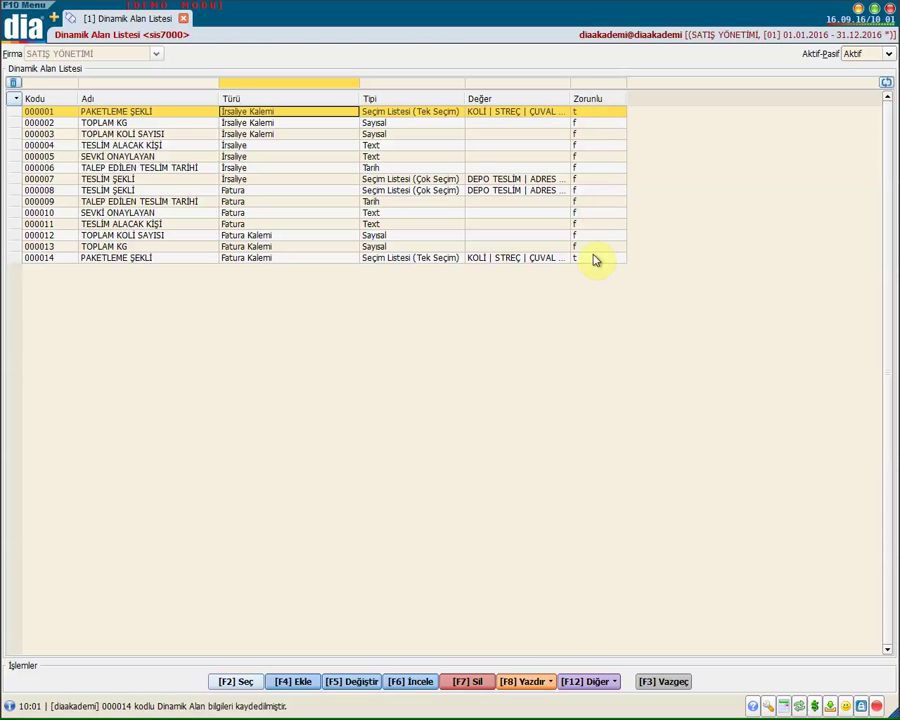
- Compare the Zorunlu setting of the PAKETLEME ŞEKLİ fields for İrsaliye Kalemi and Fatura Kalemi
left_click(594, 262)
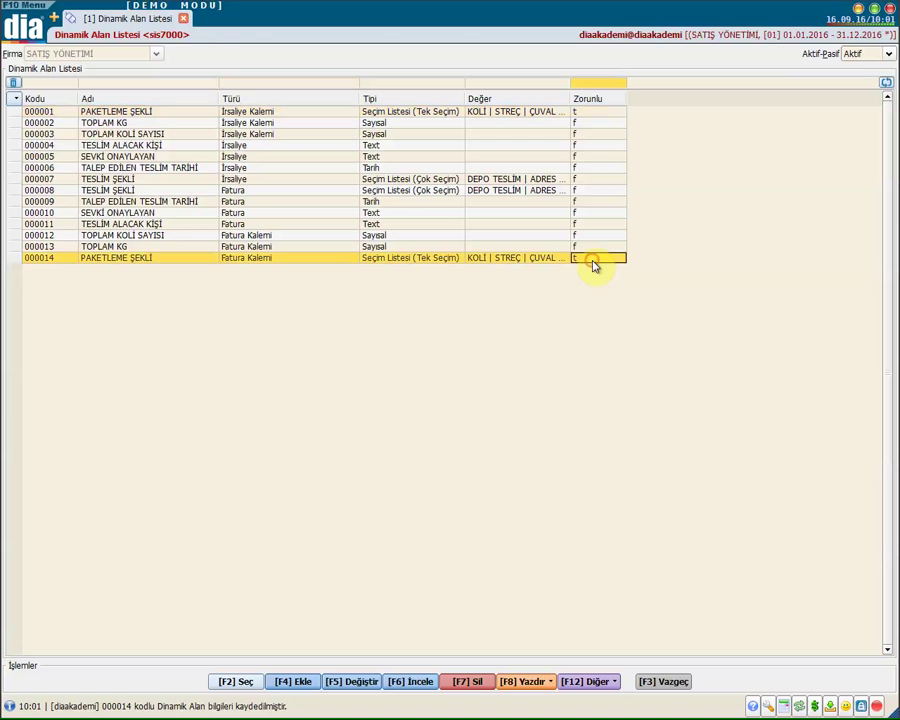
left_click(584, 113)
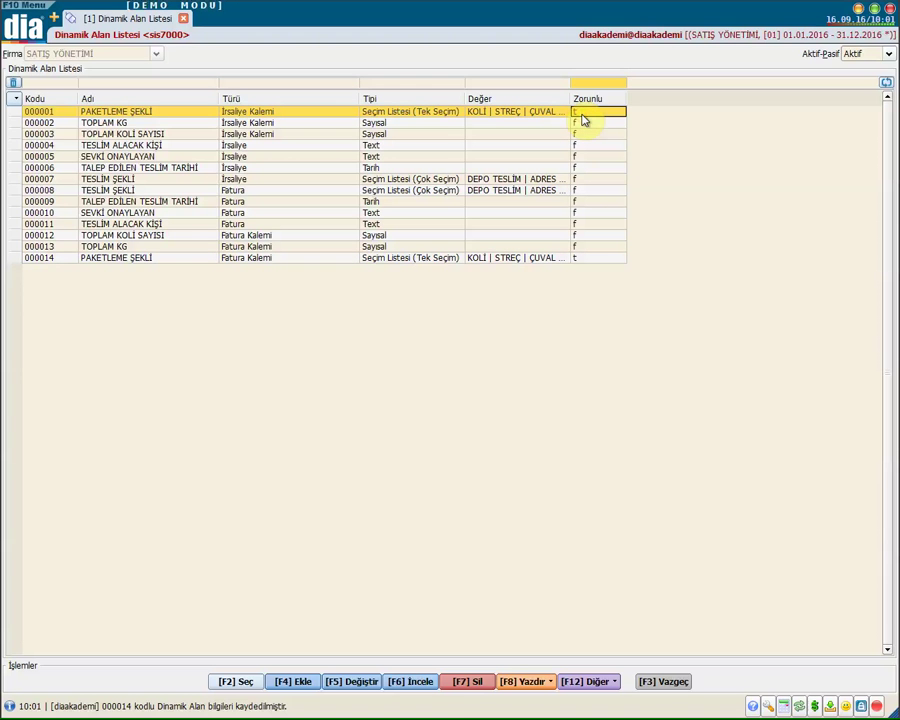
left_click(596, 260)
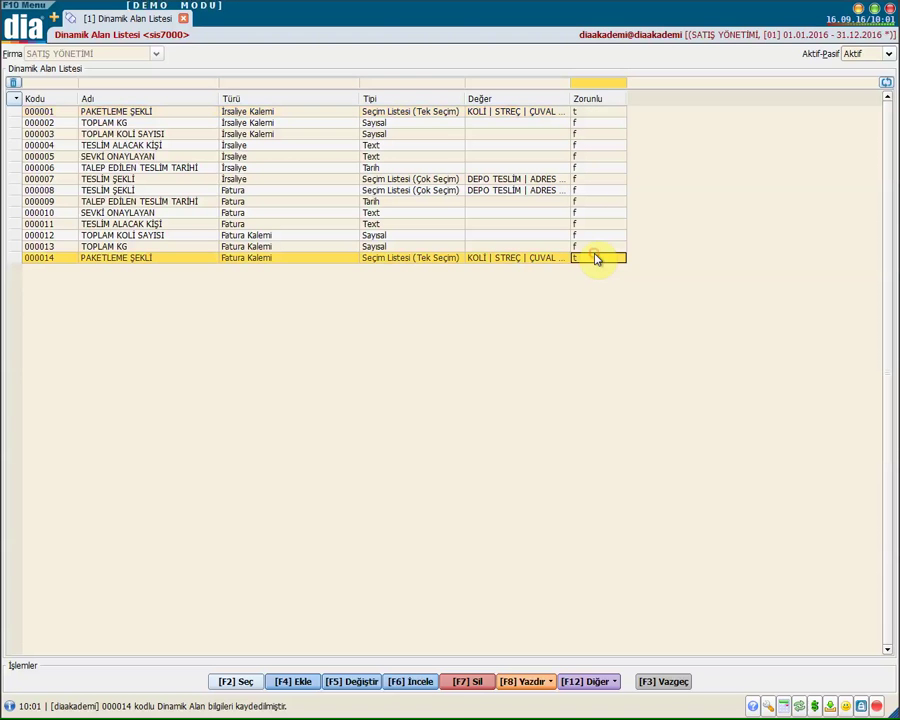
left_click(190, 121)
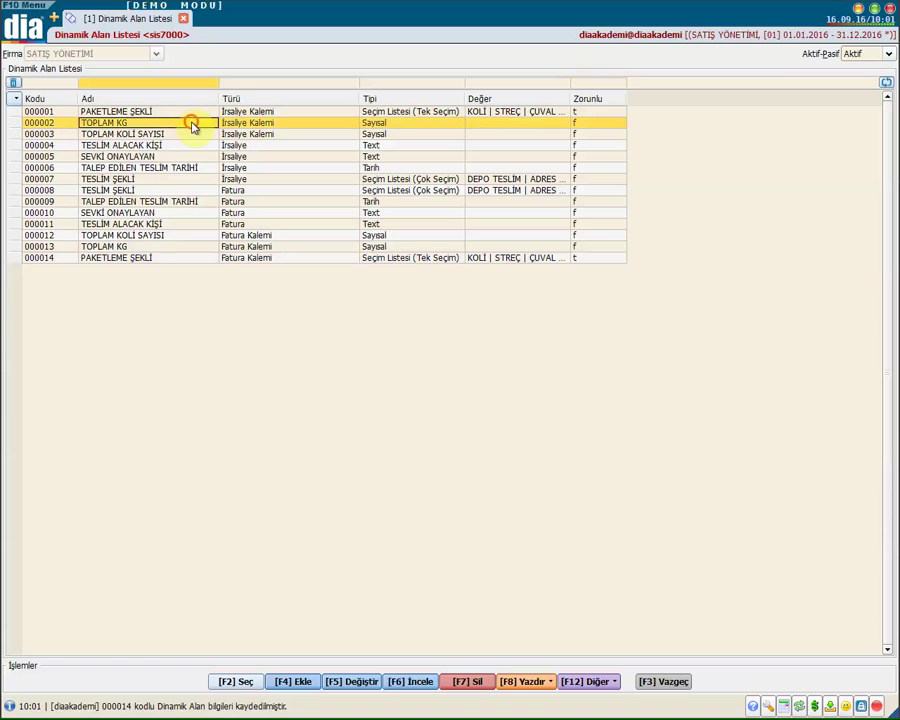
left_click(190, 113)
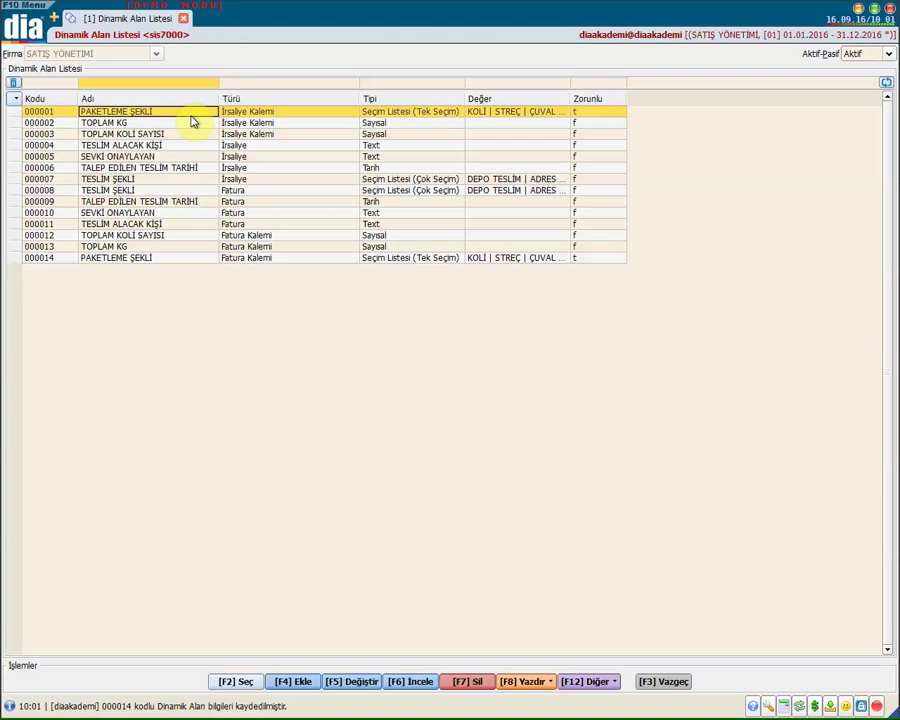
left_click(183, 259)
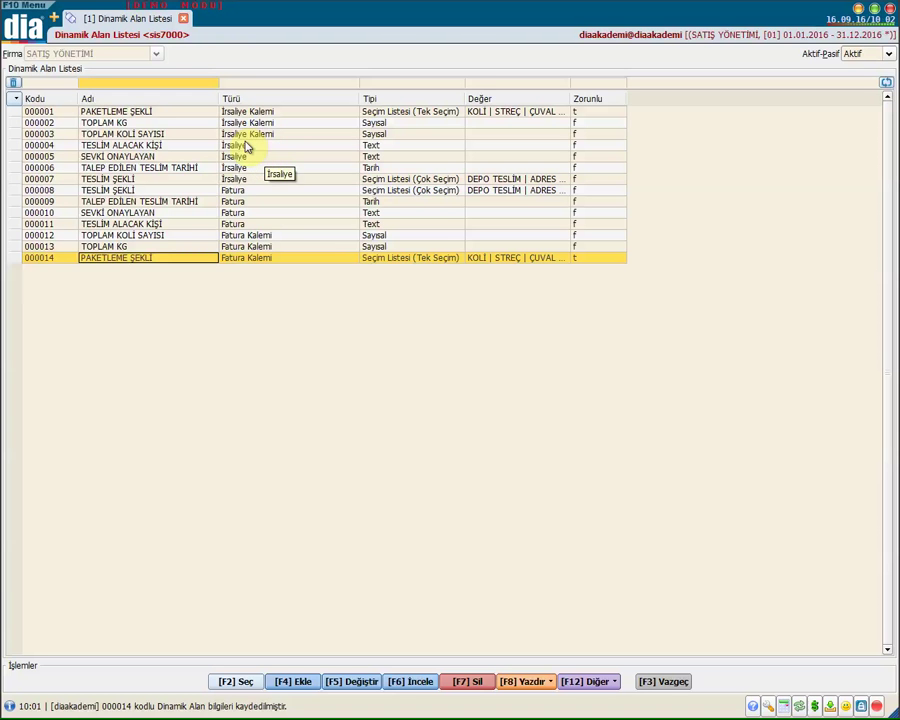
- Find and open the Sistem Parametreleri screen
left_click(22, 25)
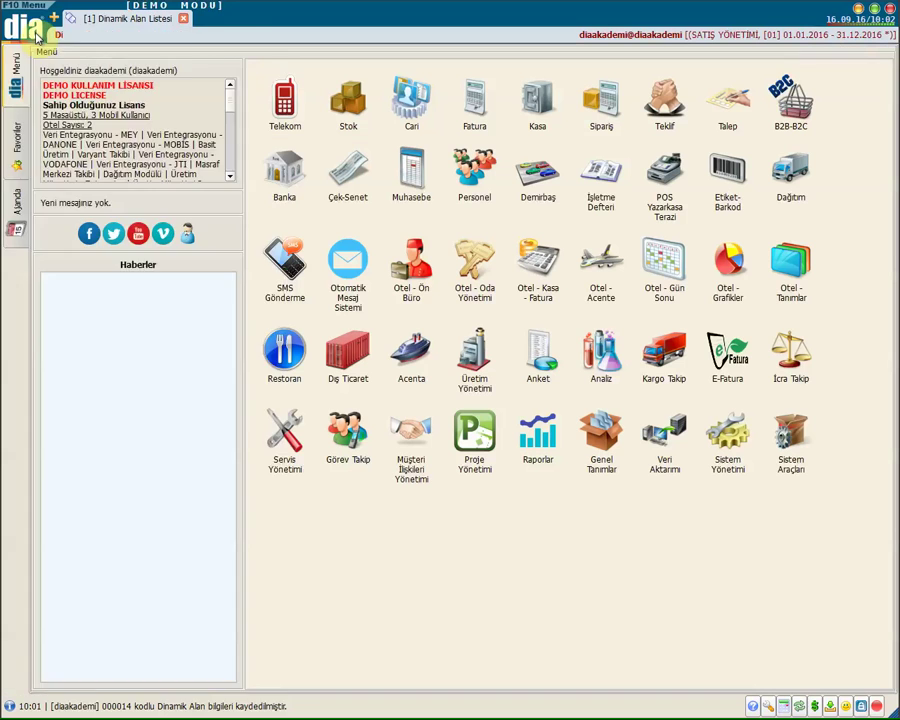
type("dinam")
left_click(77, 58)
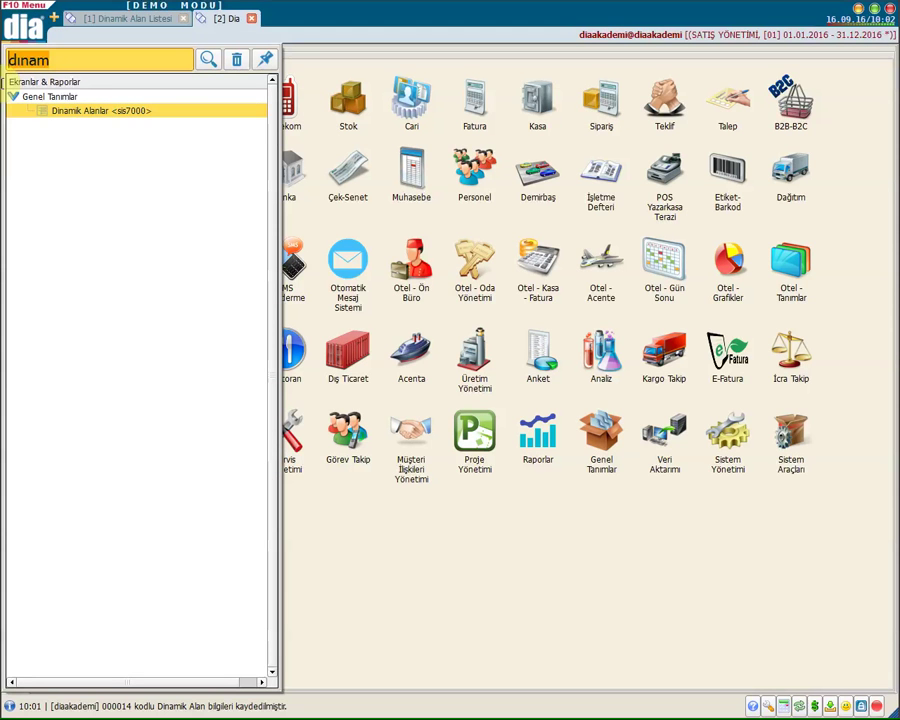
type("siste")
key("Return")
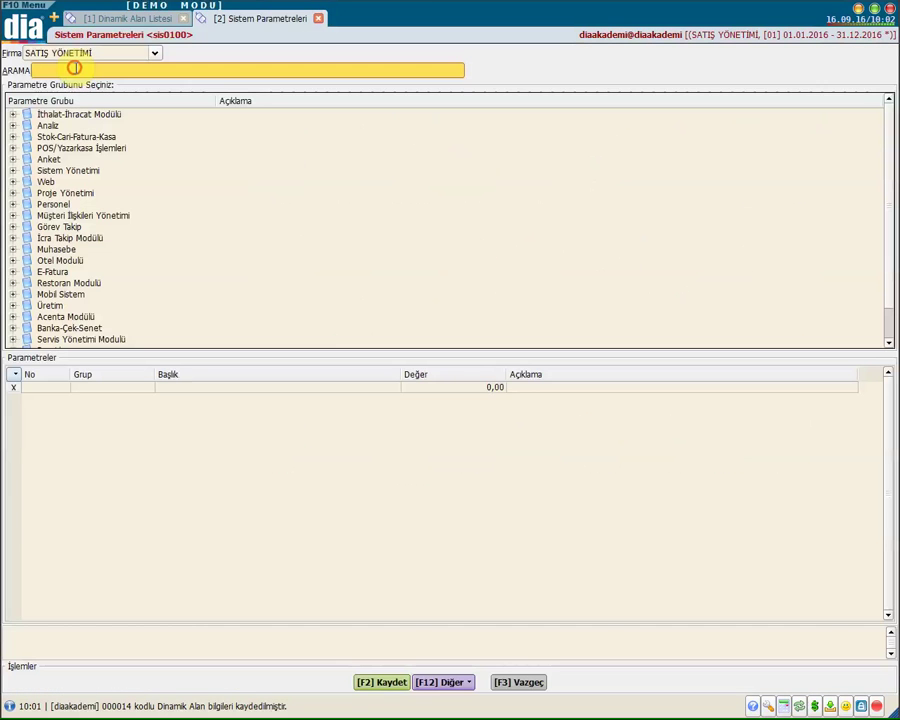
- Find the DİNAMİK parameter "SİF Dinamik Alanları Ortak mı?" under SİF ORTAK, set it to Evet and save
type("DİNAMİK")
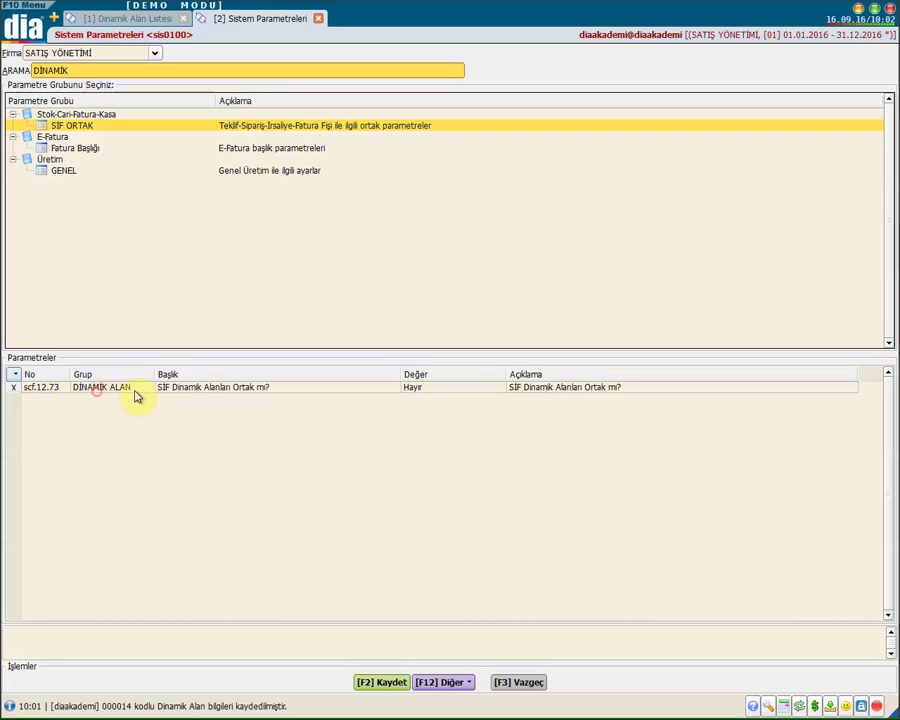
left_click(198, 390)
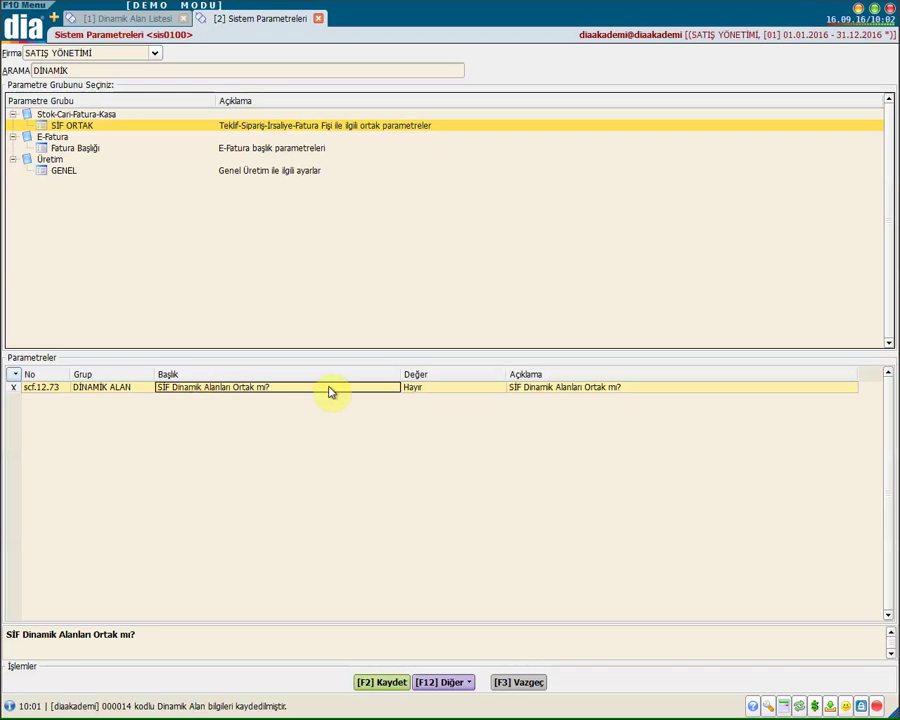
left_click(434, 390)
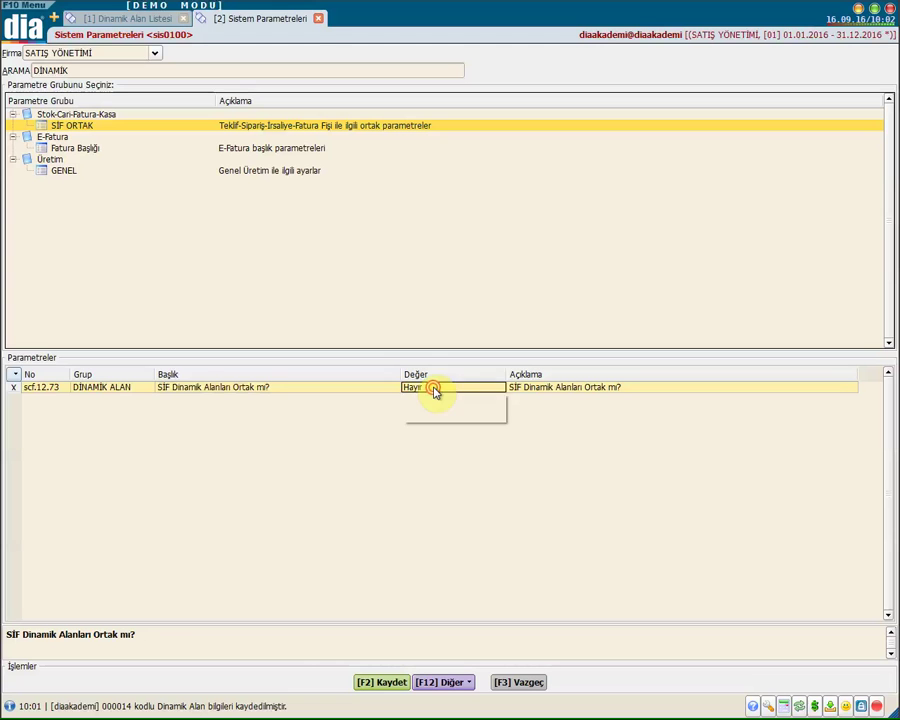
left_click(433, 403)
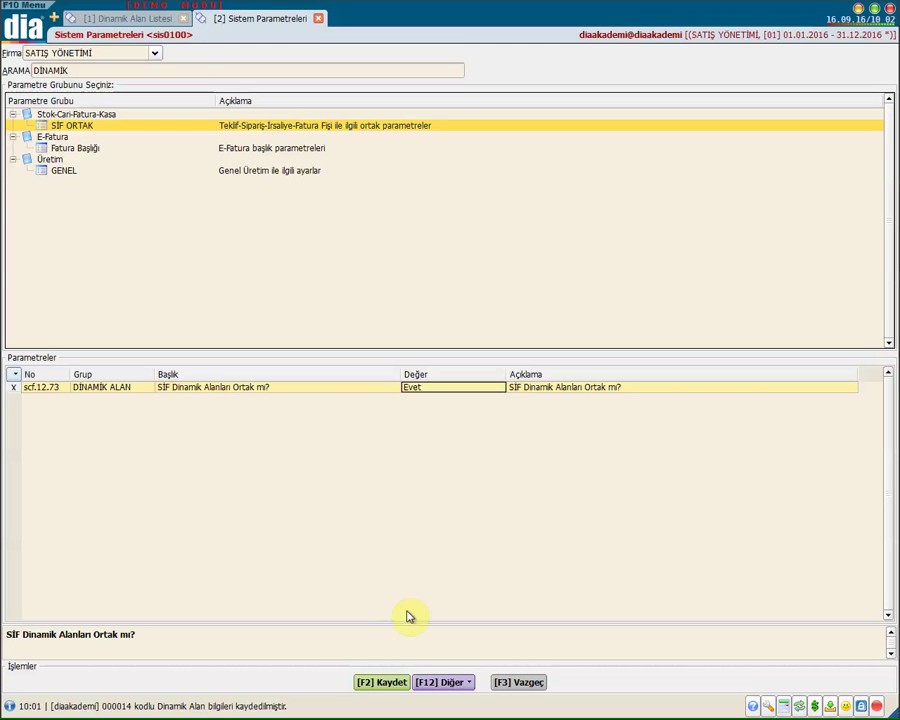
key("F2")
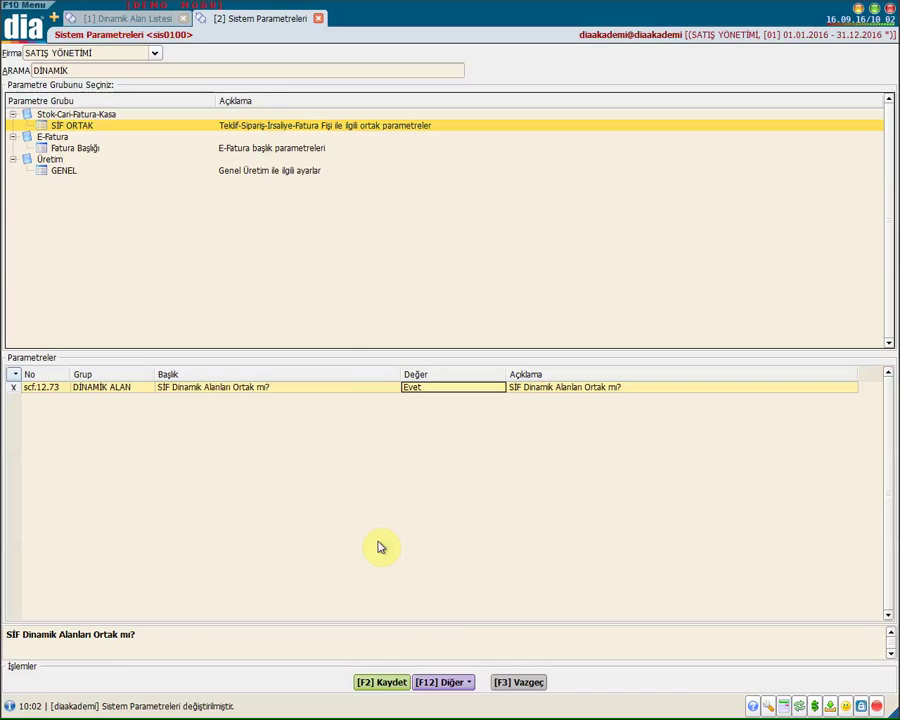
- Start a new purchase delivery note of type Mal Alım from the İrsaliye Listesi
left_click(110, 19)
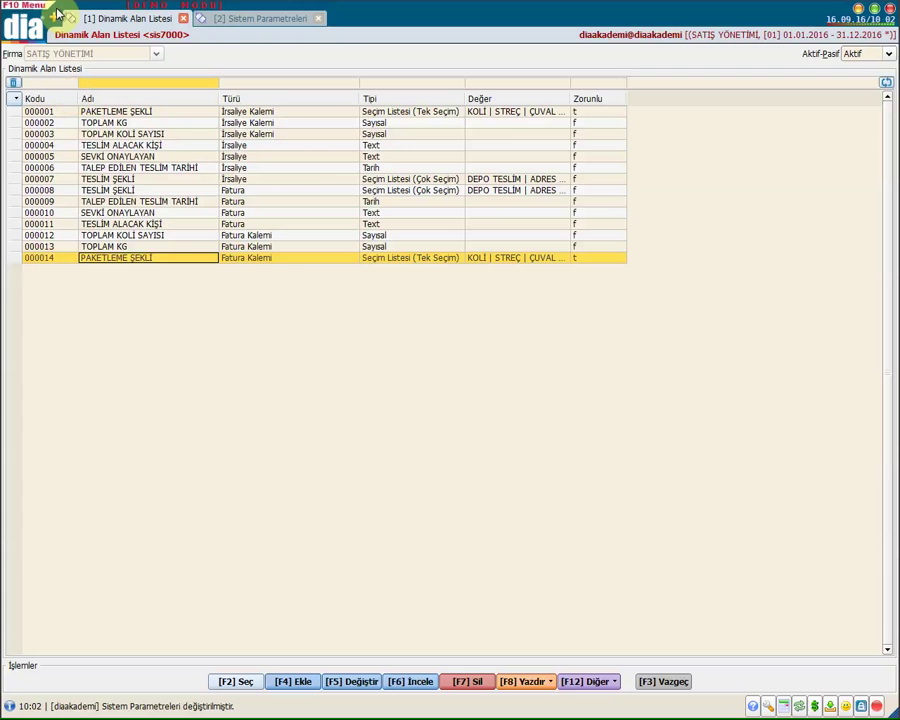
left_click(55, 18)
left_click(358, 106)
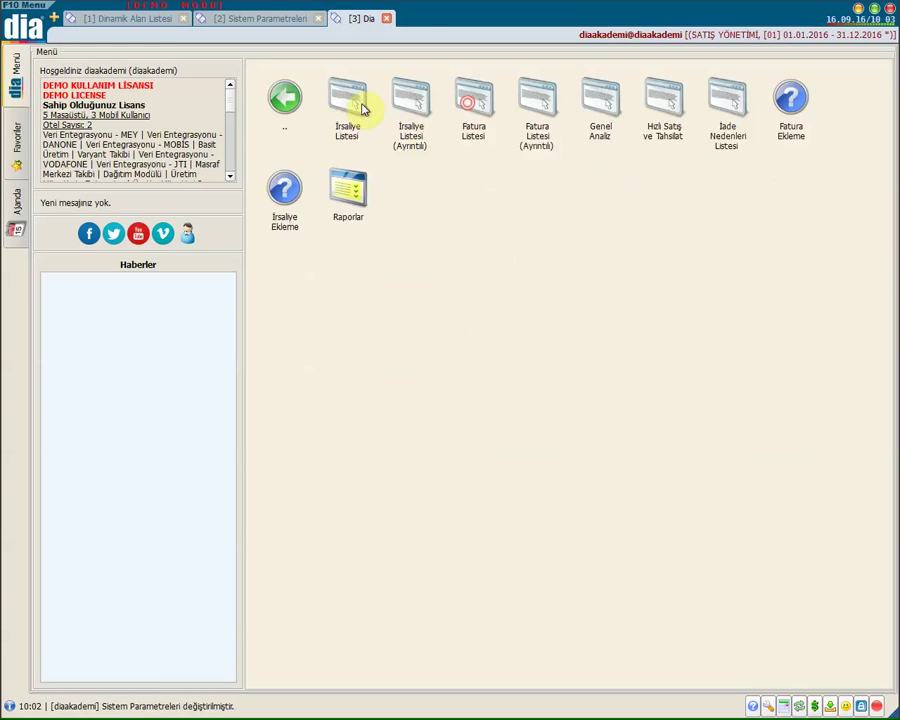
left_click(362, 110)
left_click(254, 682)
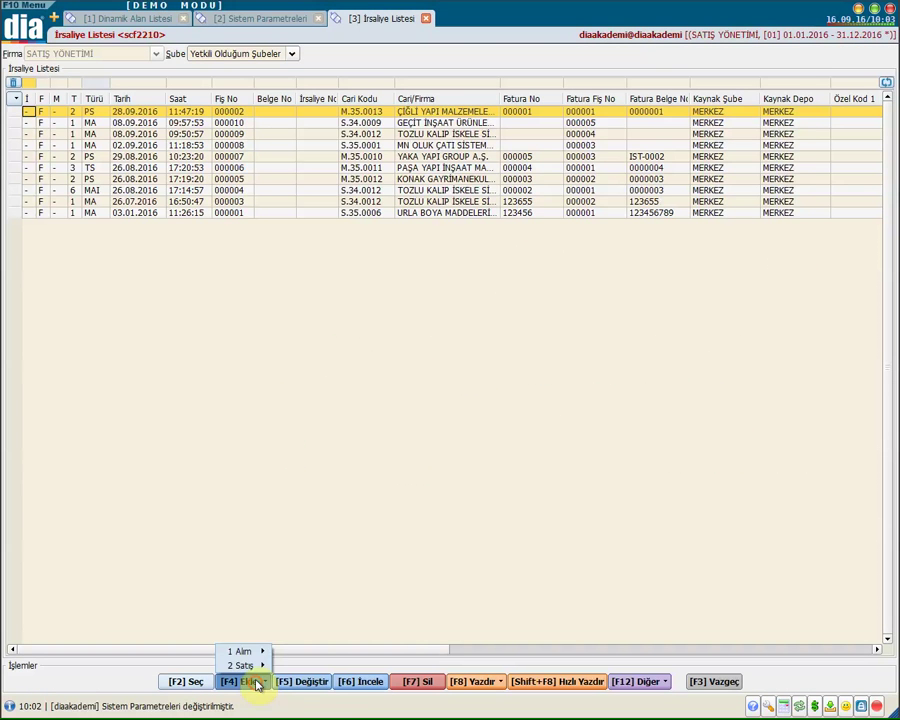
left_click(244, 655)
left_click(292, 643)
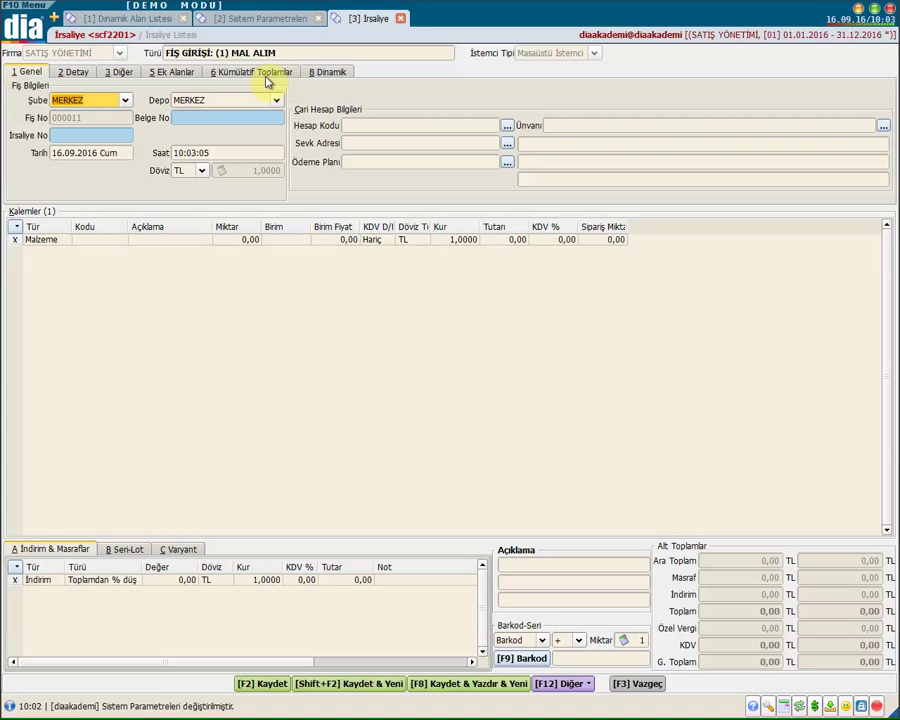
- Review the dynamic header fields of the delivery note, including the TESLİM ŞEKLİ options
left_click(318, 74)
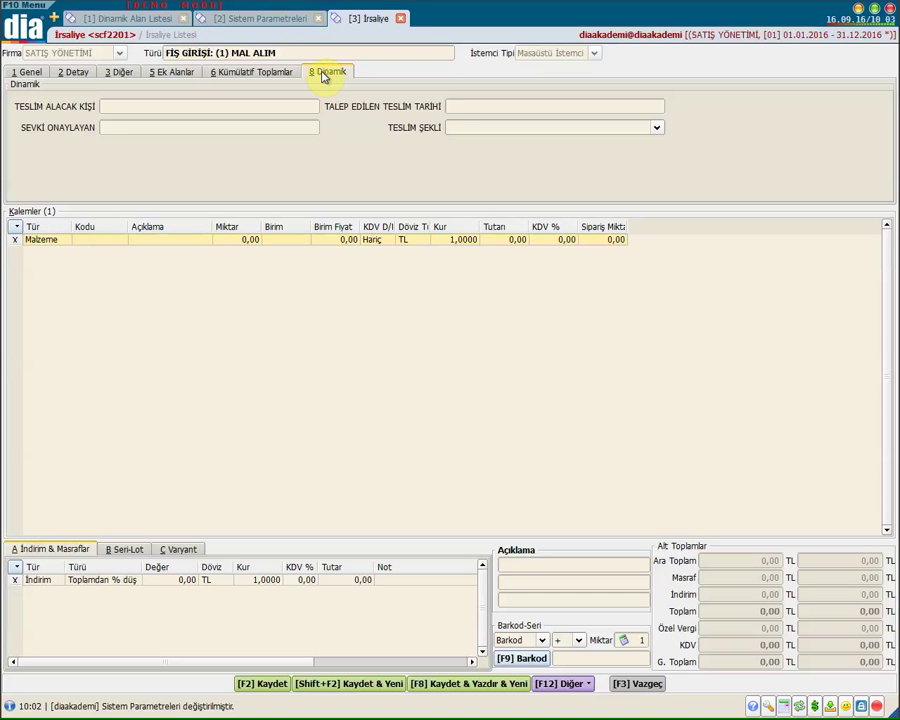
left_click(452, 131)
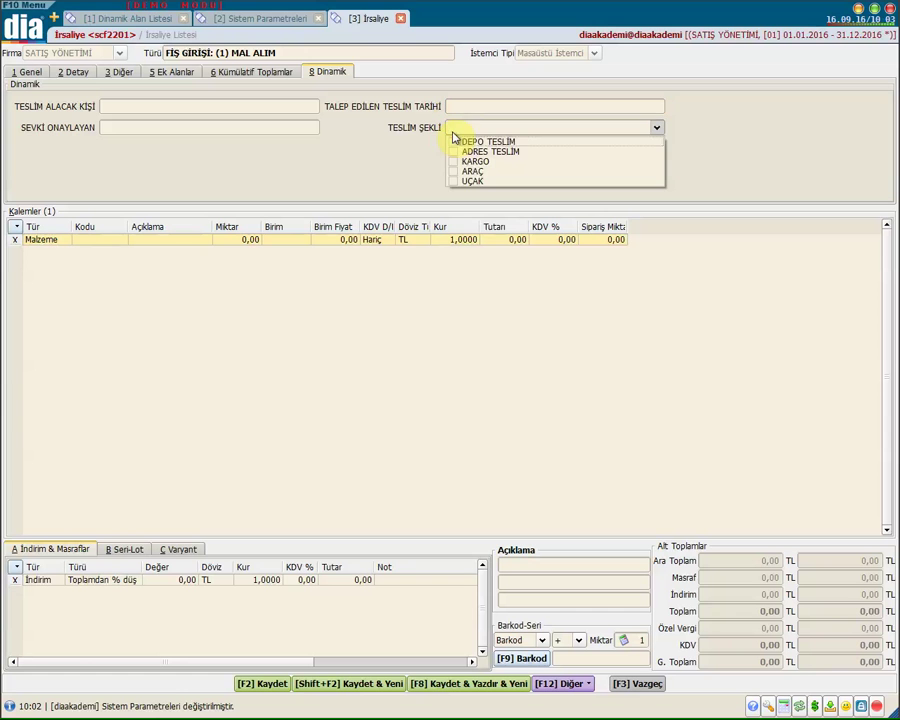
left_click(271, 107)
left_click(261, 130)
left_click(254, 107)
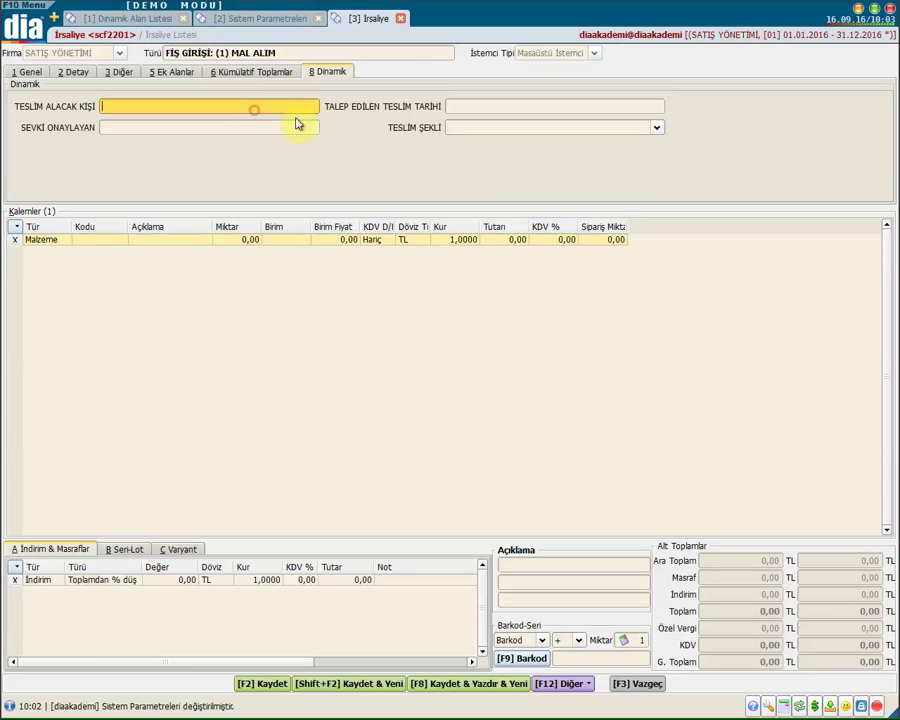
left_click(450, 109)
left_click(460, 128)
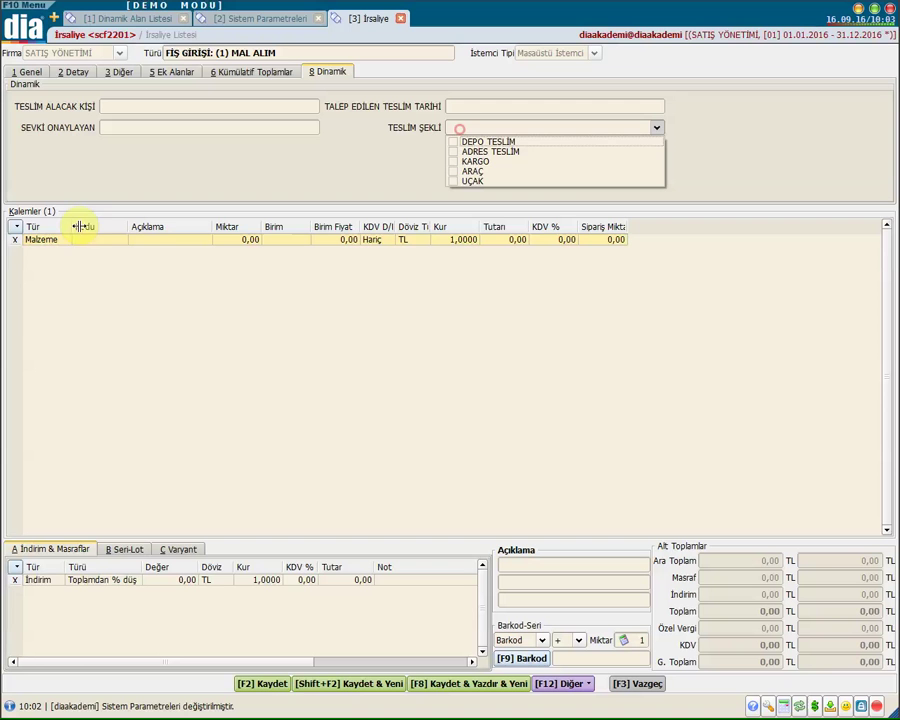
- Show the TOPLAM KOLİ SAYISI, TOPLAM KG and PAKETLEME ŞEKLİ columns in the Kalemler grid and narrow the KDV % column
left_click(24, 227)
left_click(16, 227)
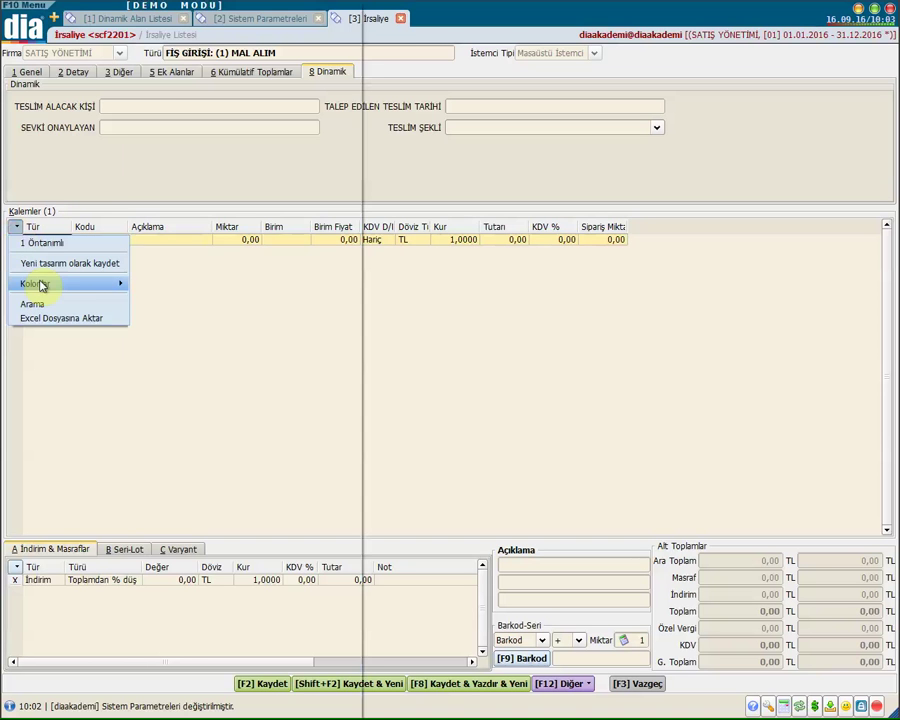
mouse_move(40, 283)
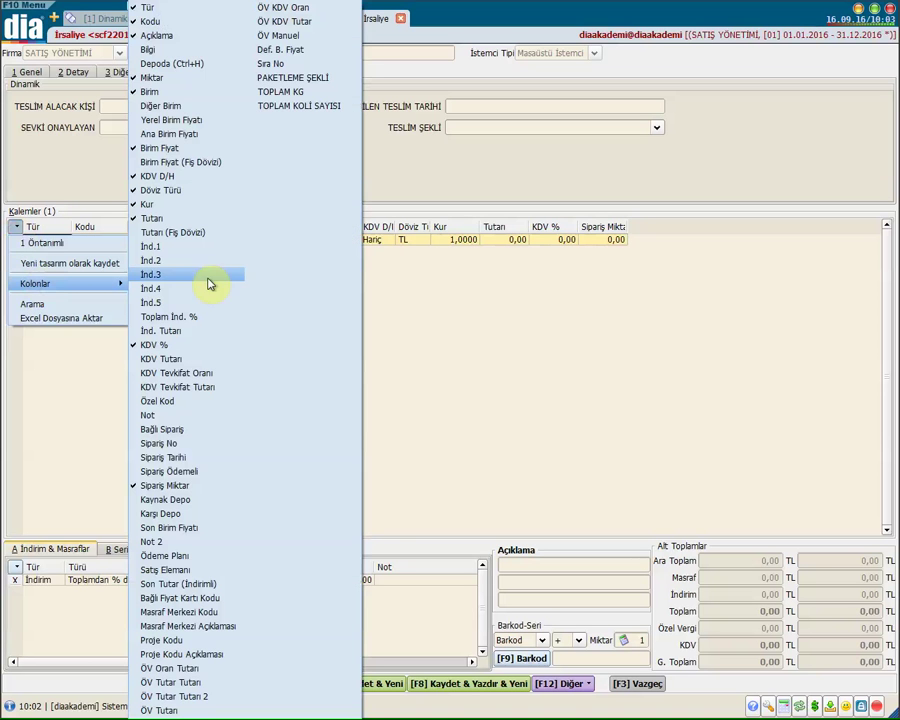
left_click(288, 107)
left_click(272, 91)
left_click(268, 79)
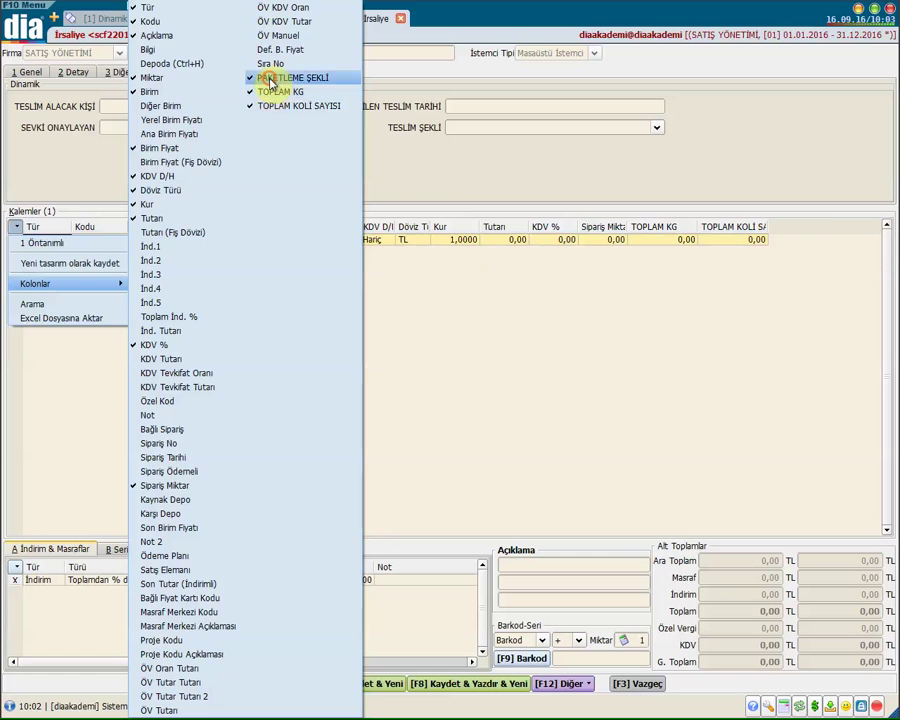
left_click(498, 273)
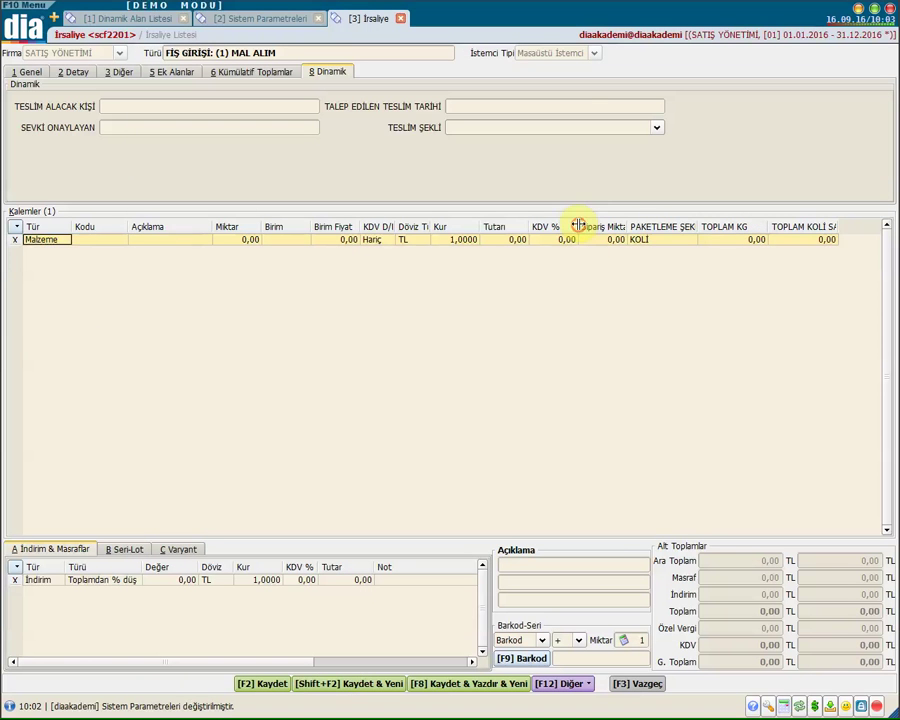
left_click_drag(578, 223, 566, 225)
left_click(660, 247)
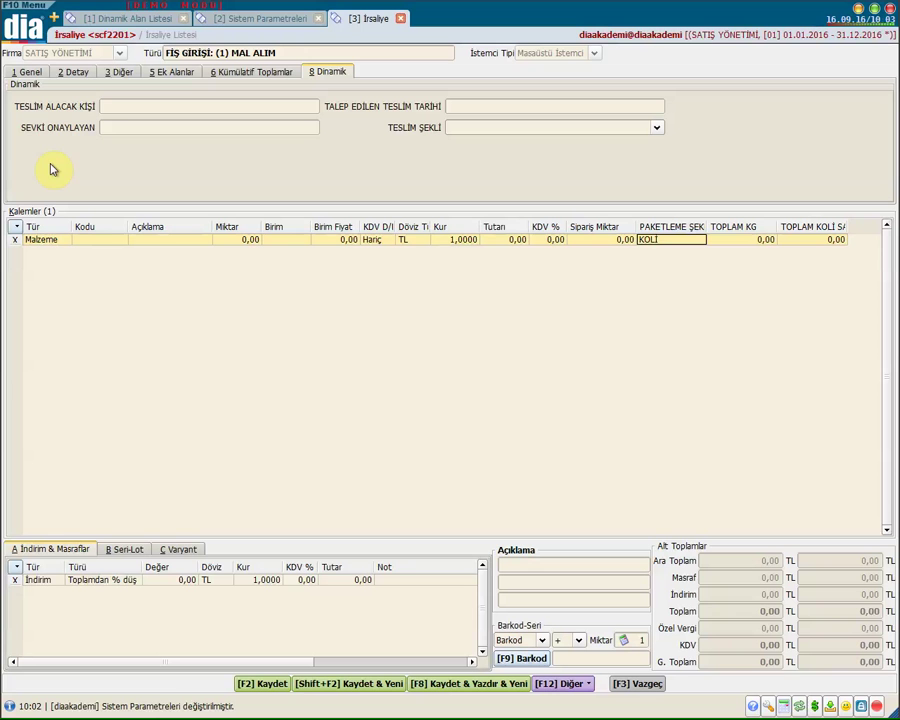
- Fill in TESLİM ALACAK KİŞİ and SEVKİ ONAYLAYAN with DENEME and set TALEP EDİLEN TESLİM TARİHİ to 17.09.2016
left_click(127, 105)
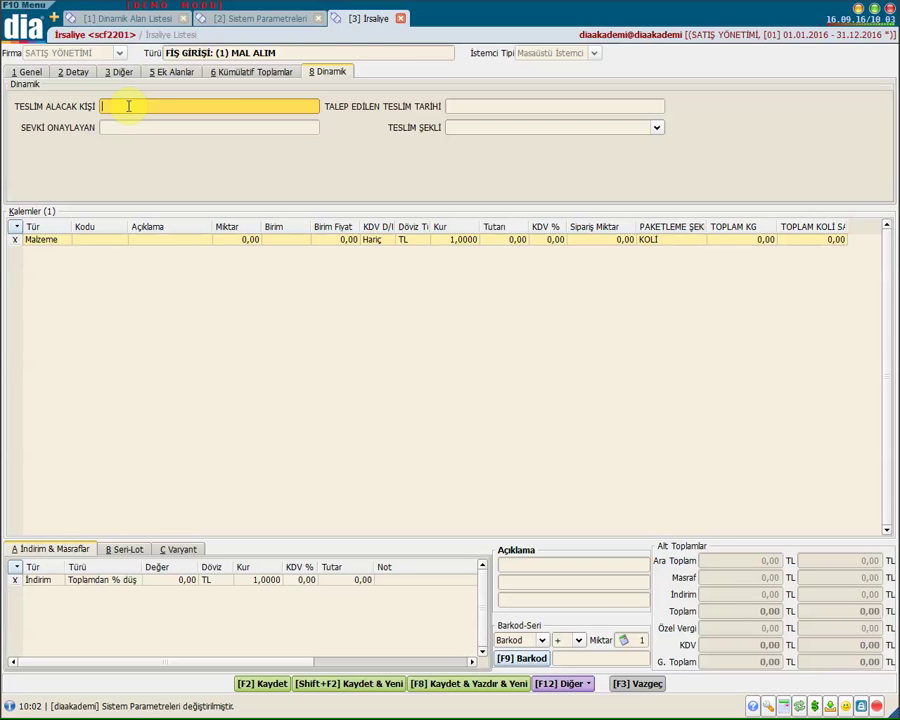
type("DENEME")
left_click(526, 100)
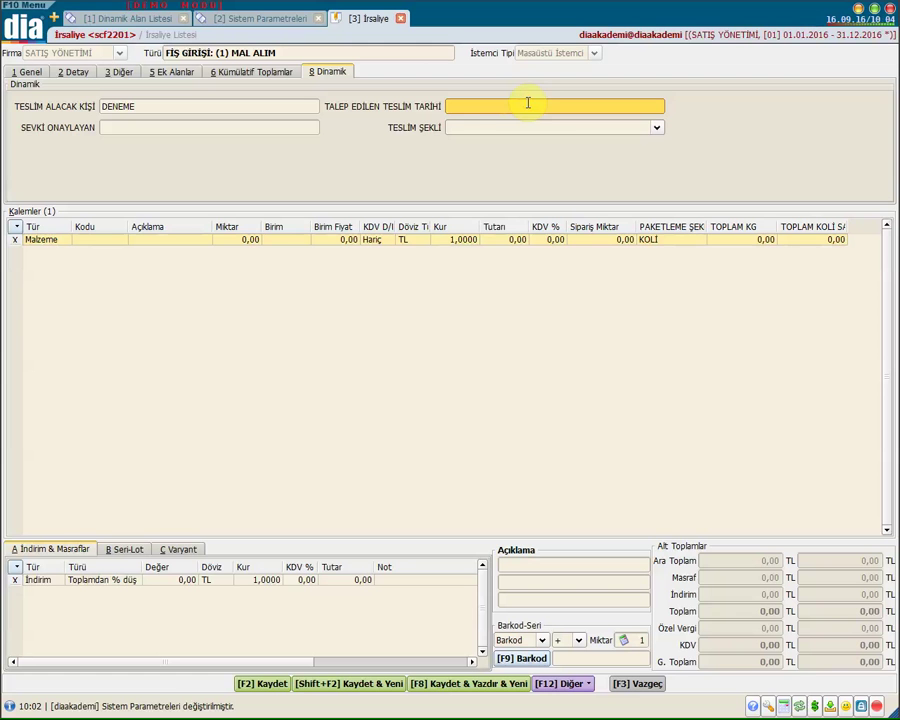
type("+1")
key("Return")
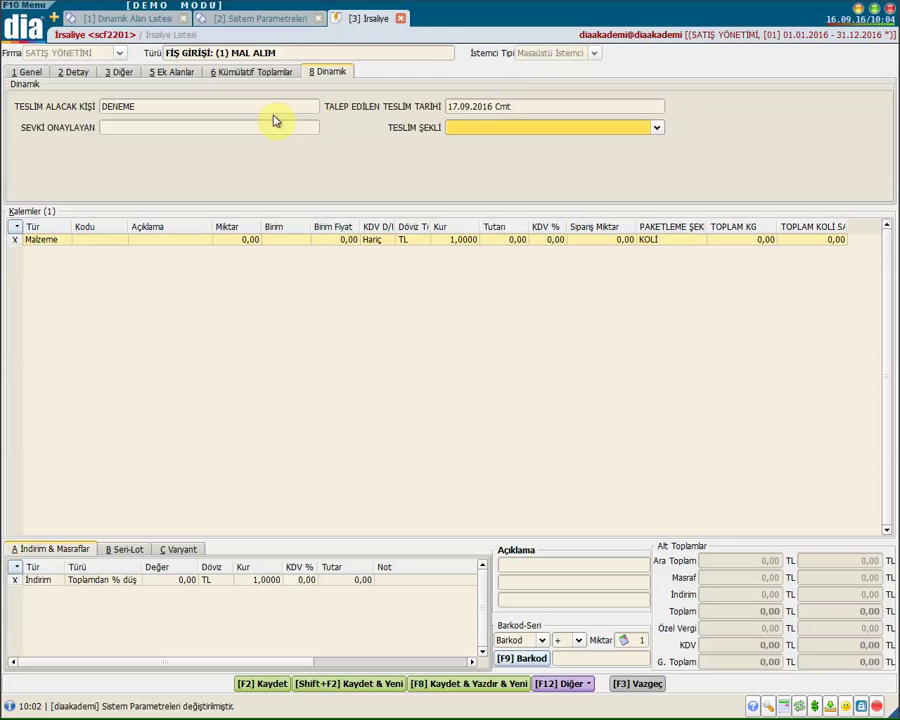
left_click(266, 126)
type("DENEME")
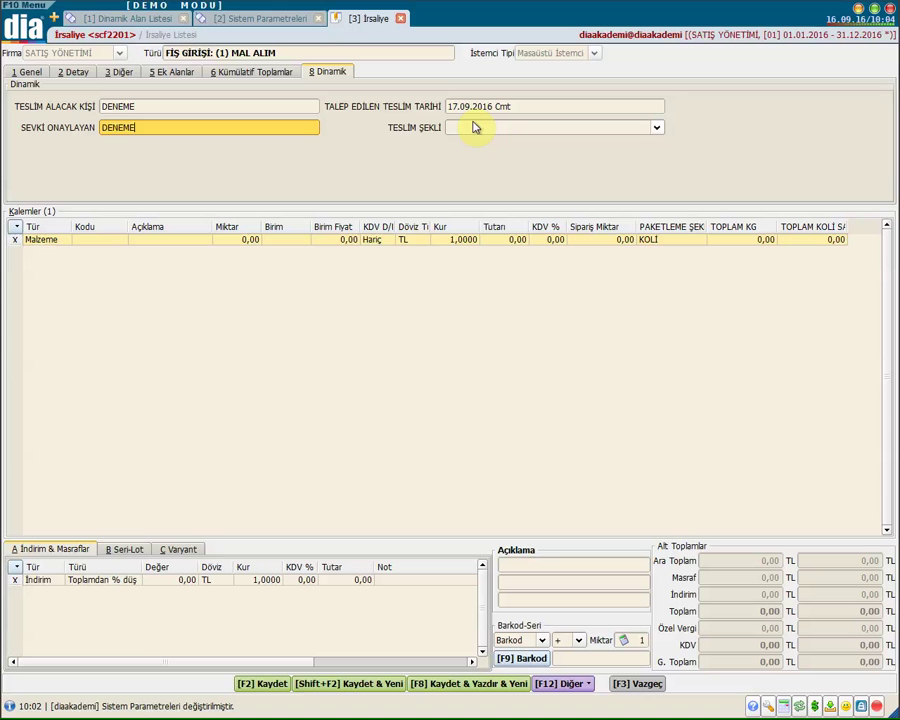
- Select DEPO TESLİM, ADRES TESLİM, KARGO and ARAÇ as the TESLİM ŞEKLİ
left_click(475, 127)
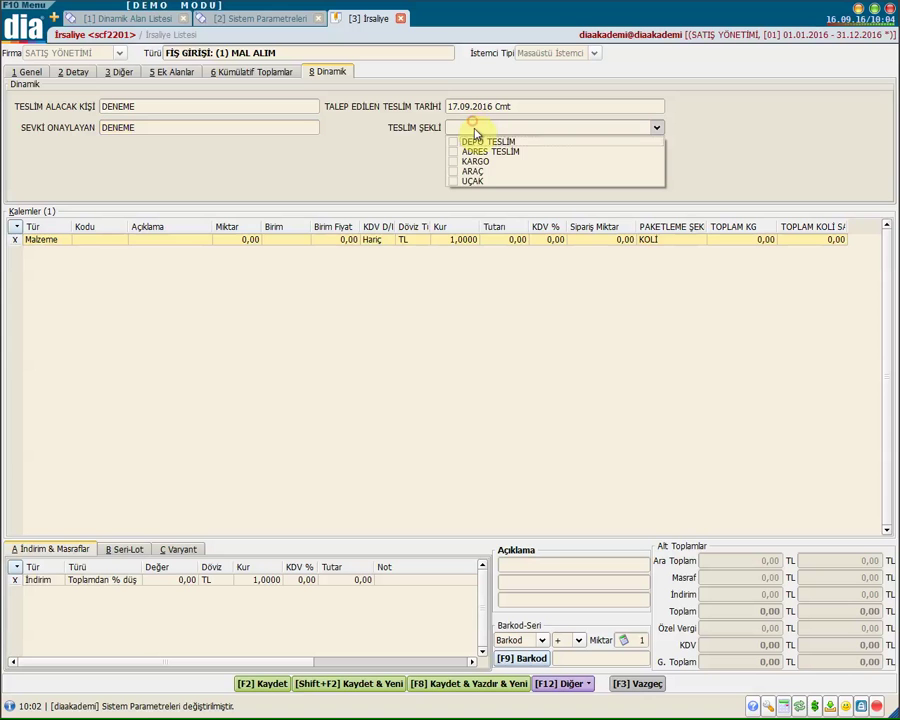
left_click(456, 161)
left_click(457, 151)
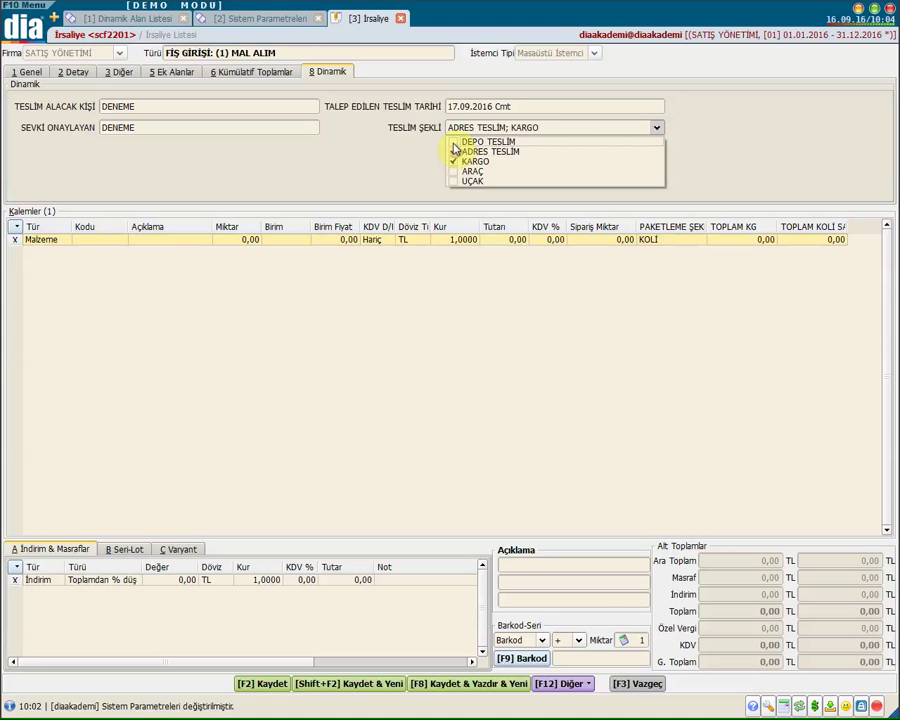
left_click(454, 141)
left_click(454, 172)
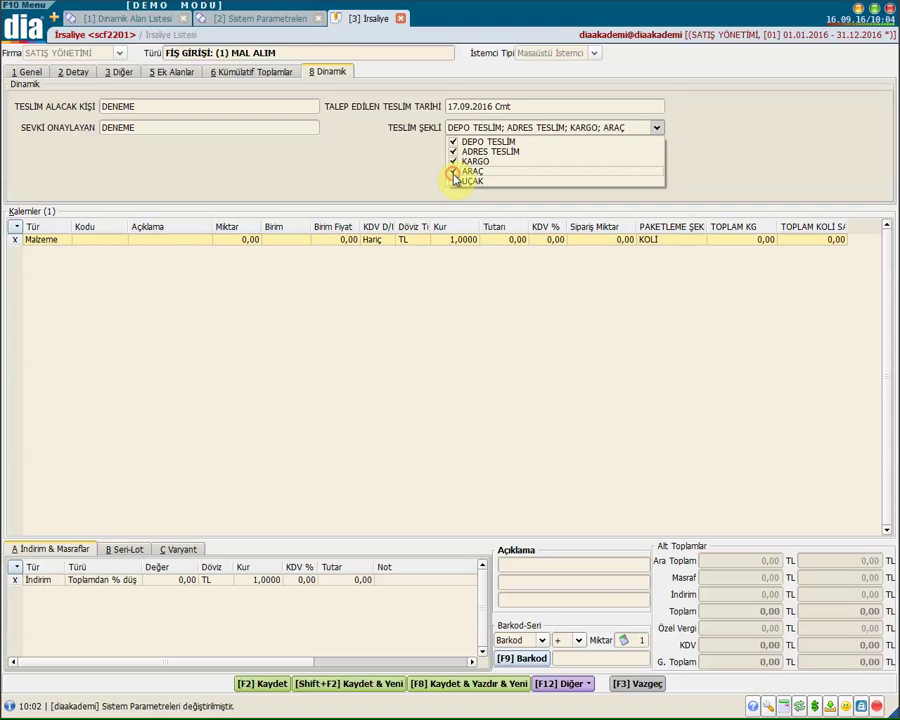
left_click(386, 163)
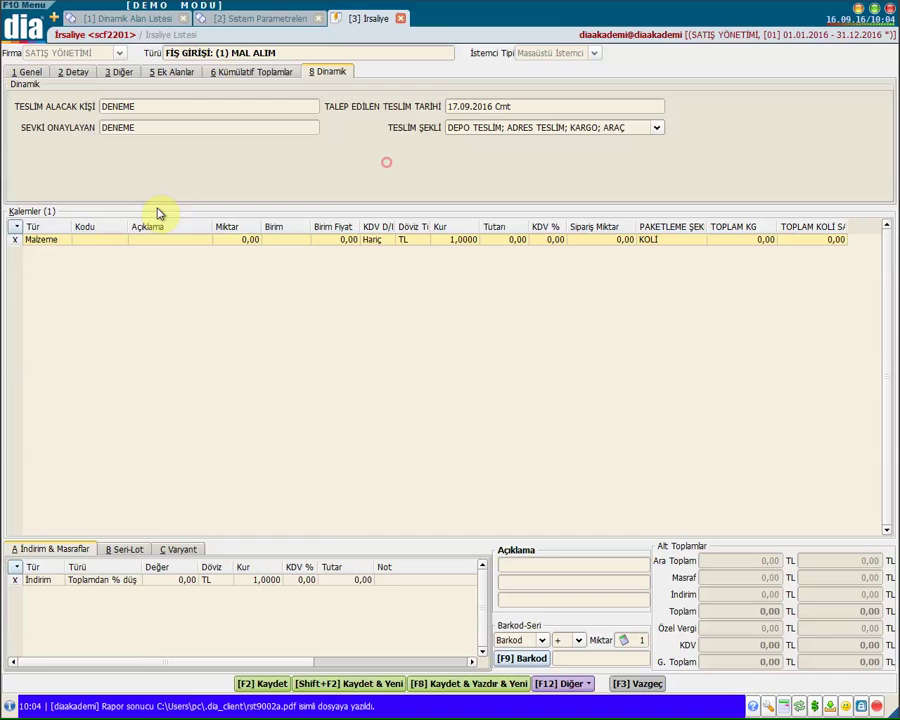
- Choose material 000041 for the first delivery note line and set its Miktar to 500
left_click(101, 239)
left_click(120, 239)
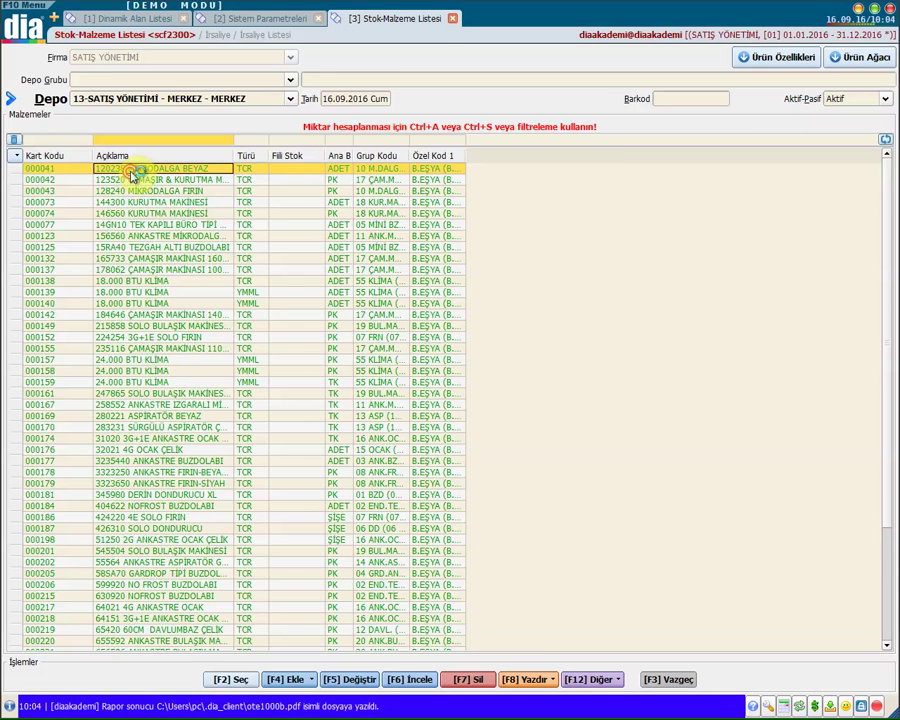
double_click(133, 170)
left_click(240, 239)
type("500")
key("Return")
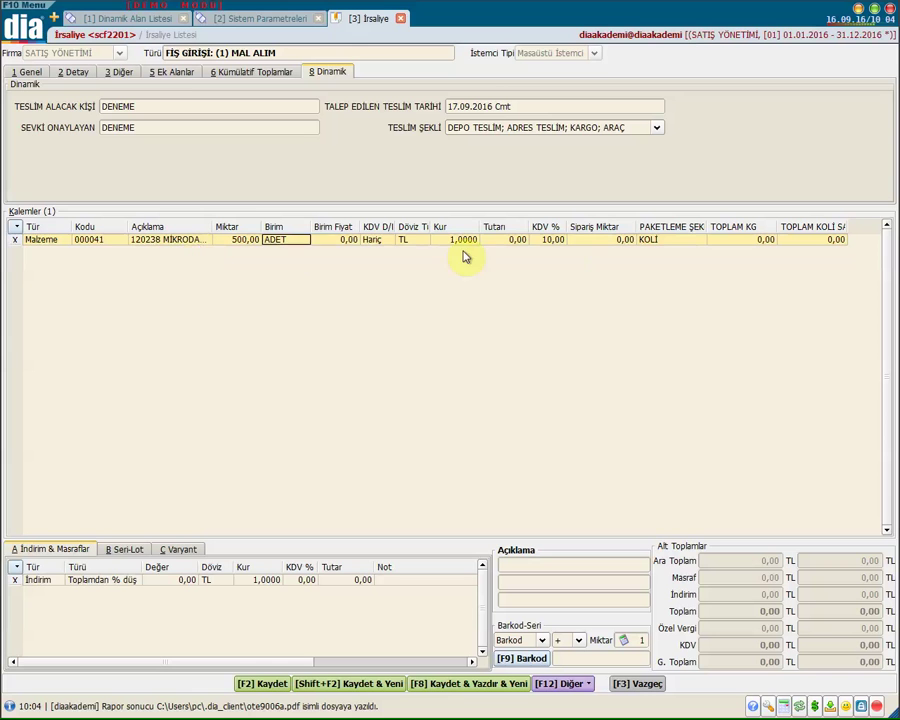
- Apply the fixed price Fiyat 1 as the unit price of the material line
left_click(320, 241)
right_click(326, 241)
mouse_move(420, 254)
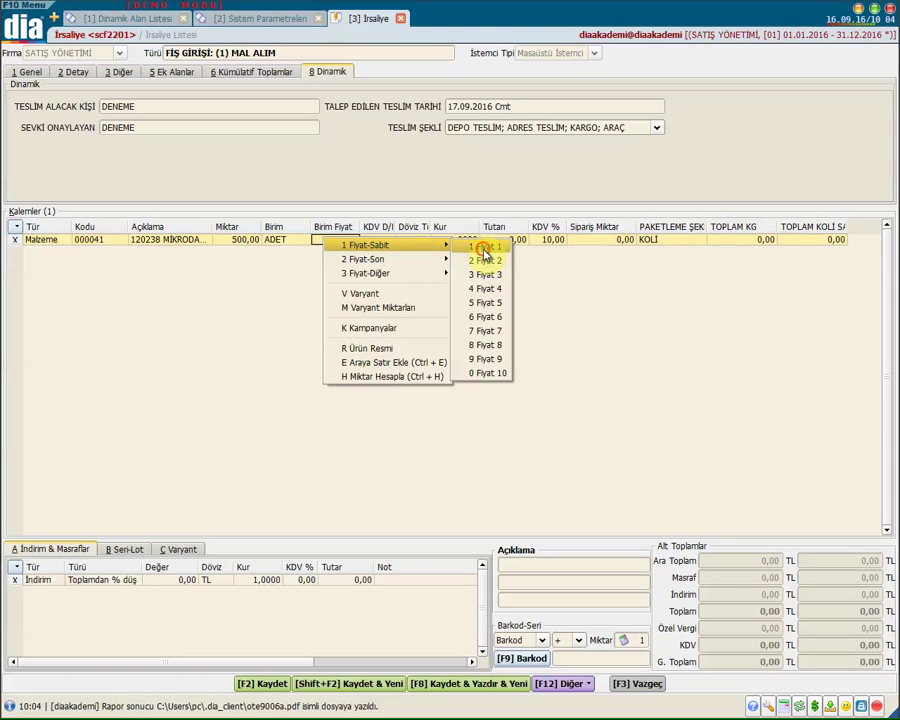
left_click(484, 247)
left_click(237, 243)
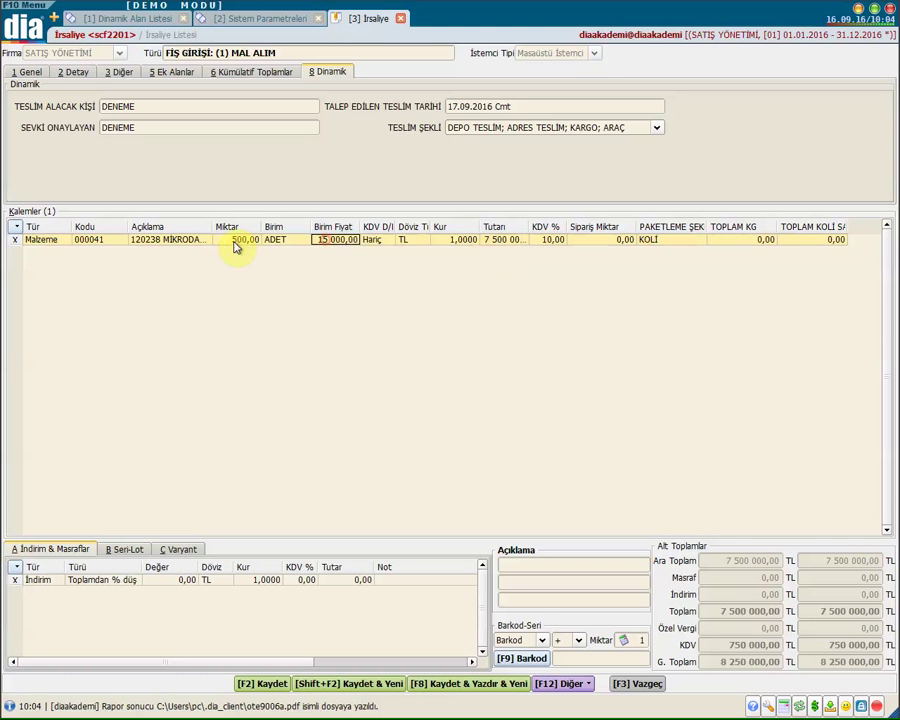
left_click(337, 241)
- Fill in the material line's dynamic fields with PAKETLEME ŞEKLİ KOLİ, TOPLAM KG 2000 and TOPLAM KOLİ SAYISI 500
left_click(590, 242)
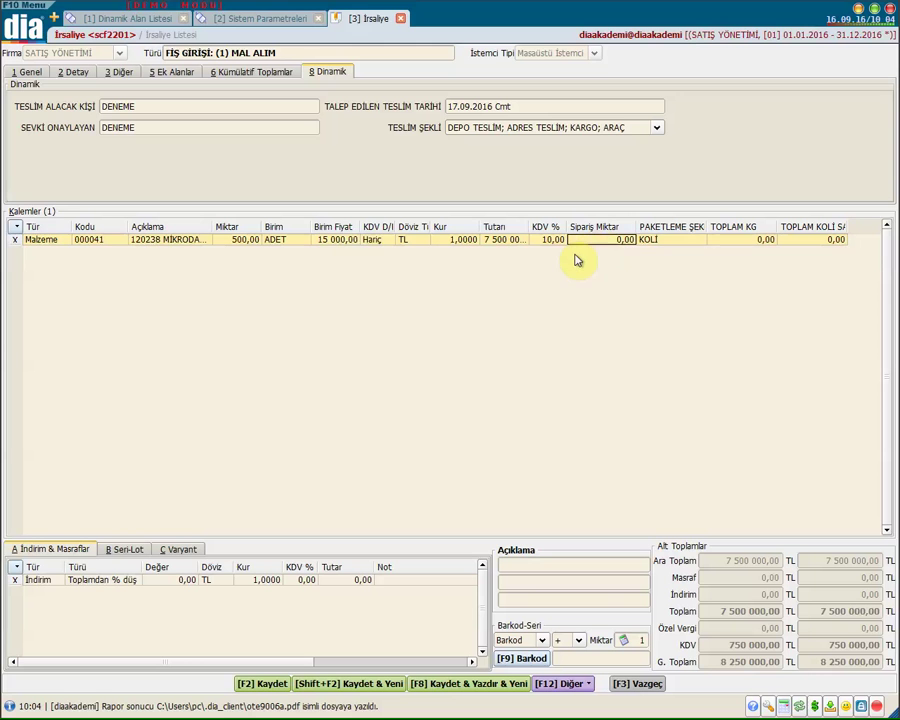
left_click(679, 243)
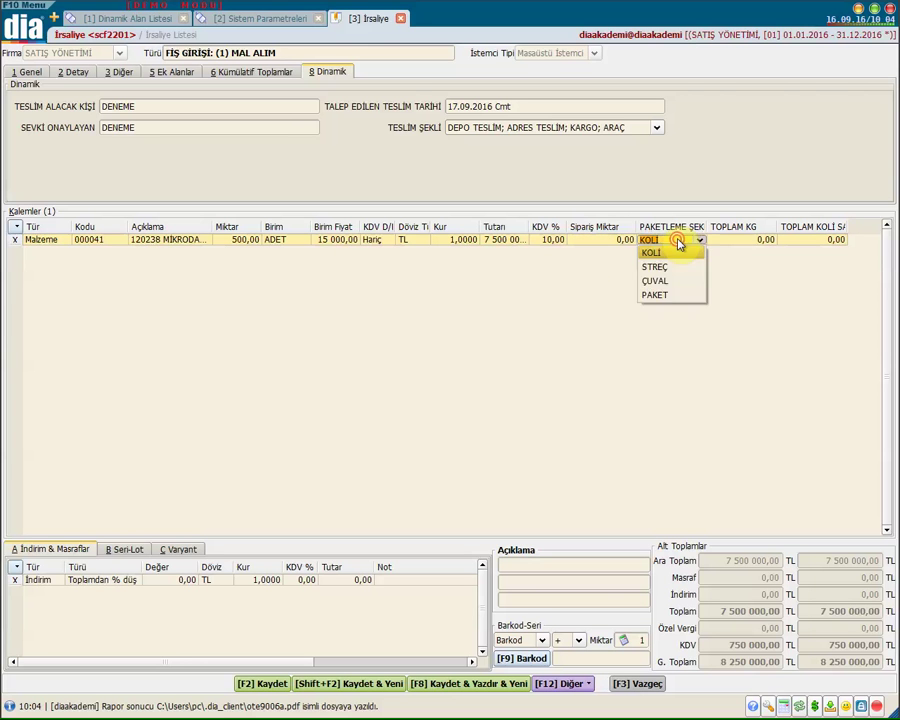
left_click(679, 245)
left_click(679, 244)
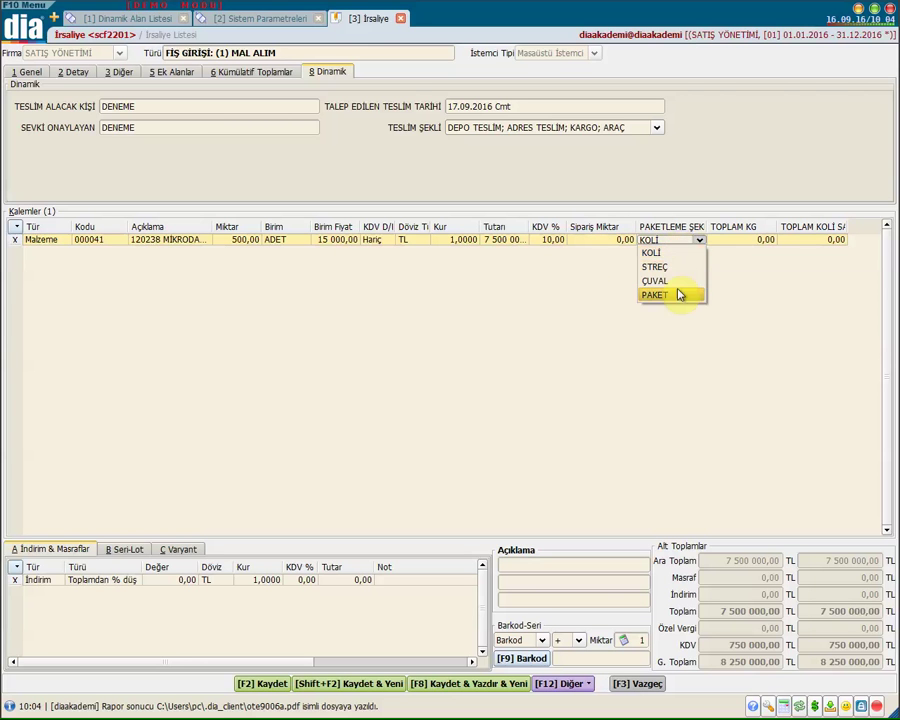
left_click(740, 241)
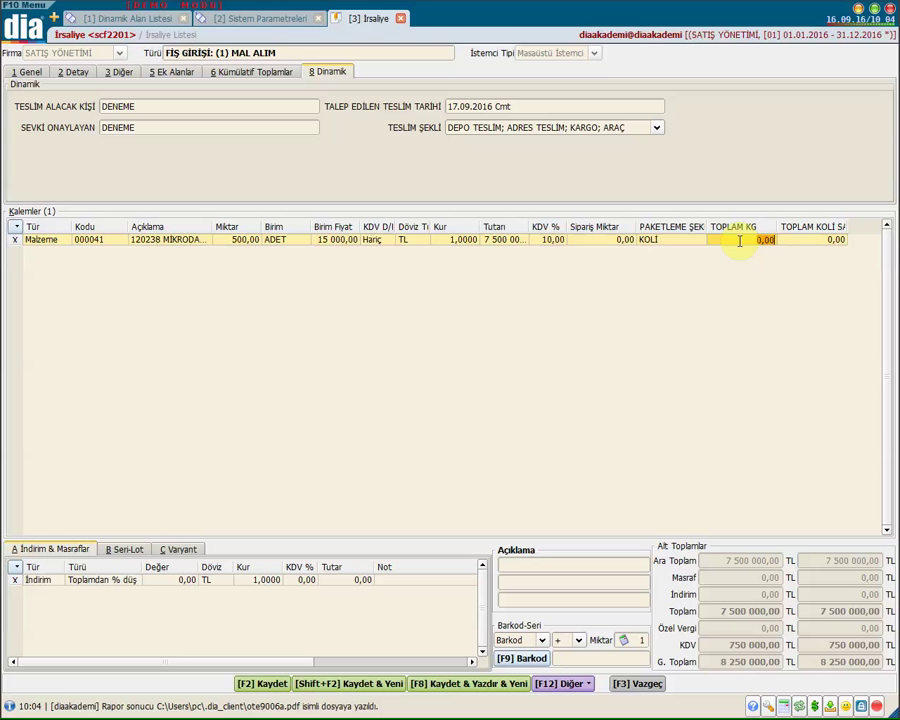
type("2000")
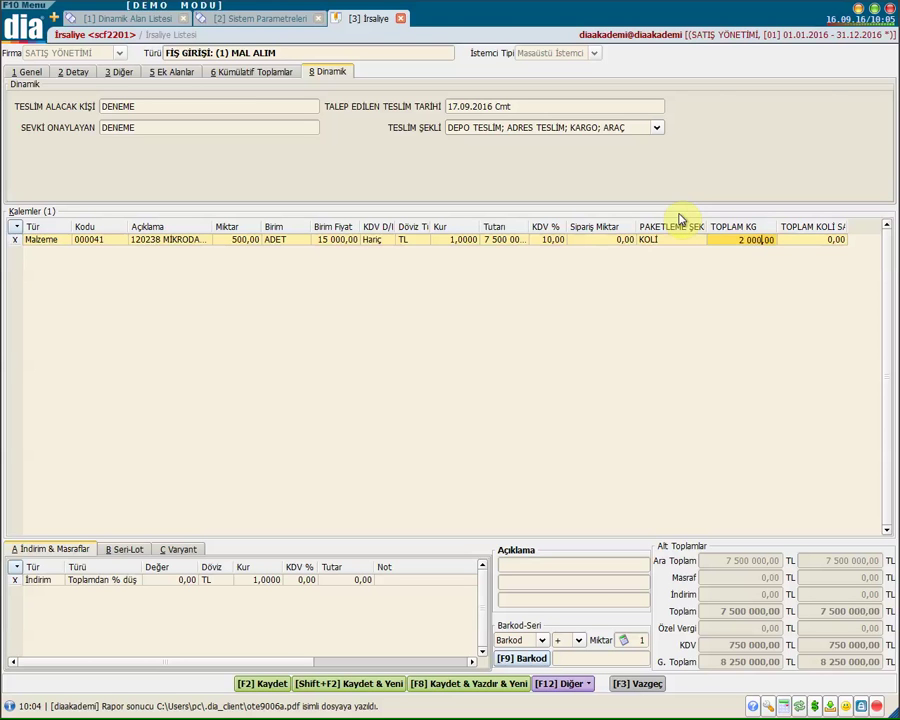
left_click(828, 241)
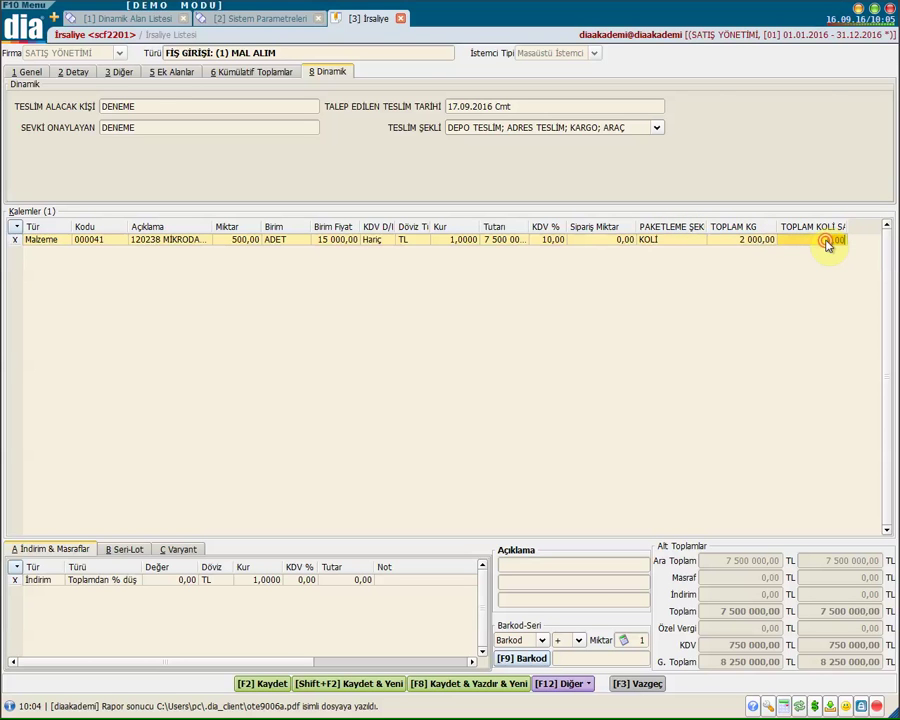
type("500")
key("Return")
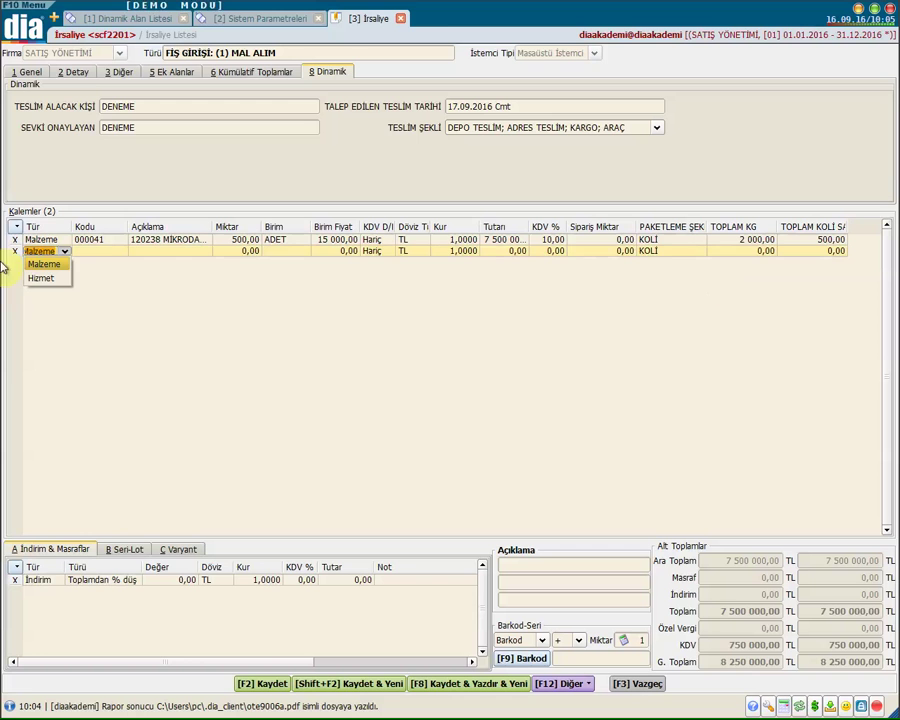
- Remove the empty second line and save the delivery note
left_click(15, 251)
left_click(514, 380)
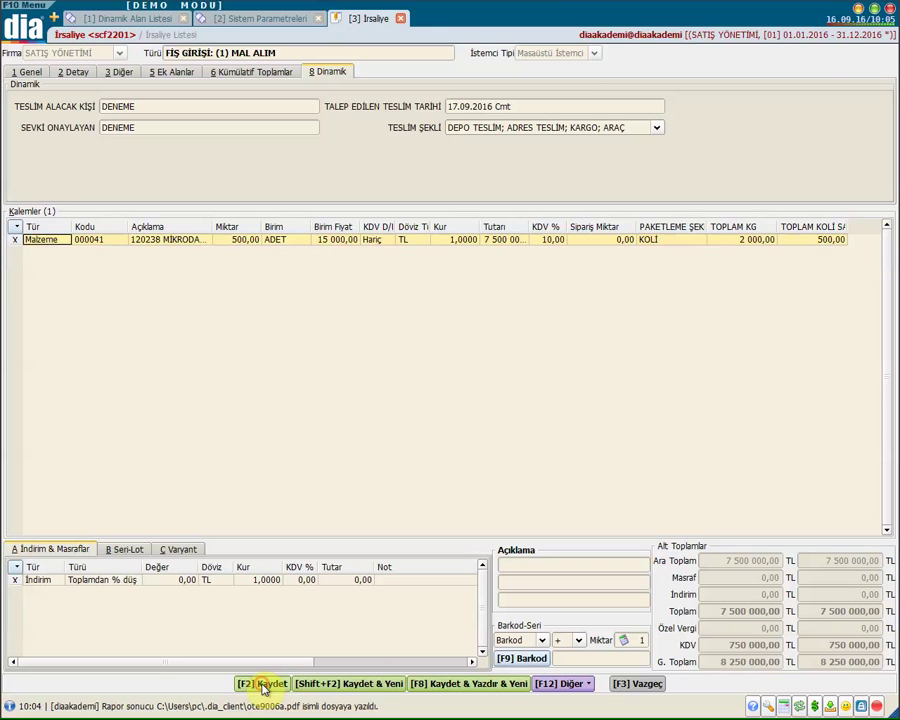
left_click(264, 685)
left_click(524, 383)
- Show the columns TESLİM ALACAK KİŞİ, SEVKİ ONAYLAYAN, TALEP EDİLEN TESLİM TARİHİ and TESLİM ŞEKLİ in the delivery note list
left_click(288, 123)
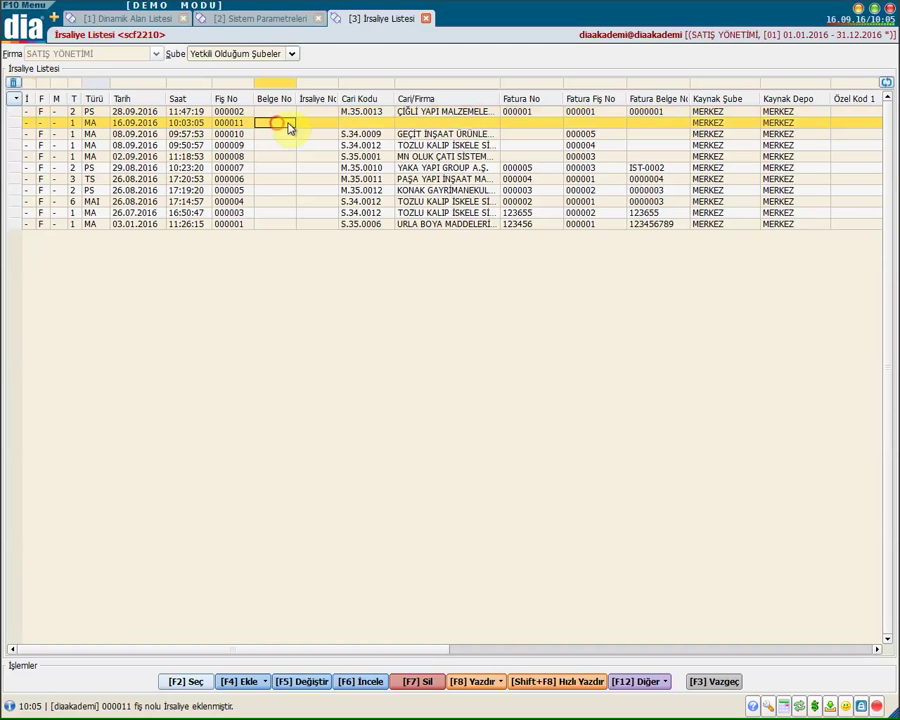
scroll(487, 508, "right", 5)
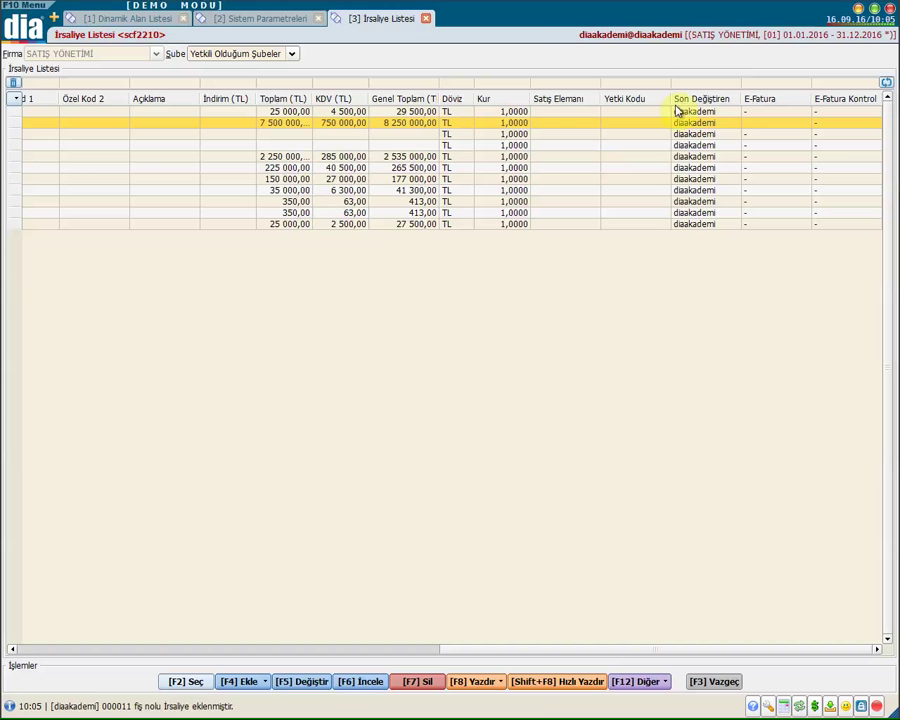
left_click(16, 99)
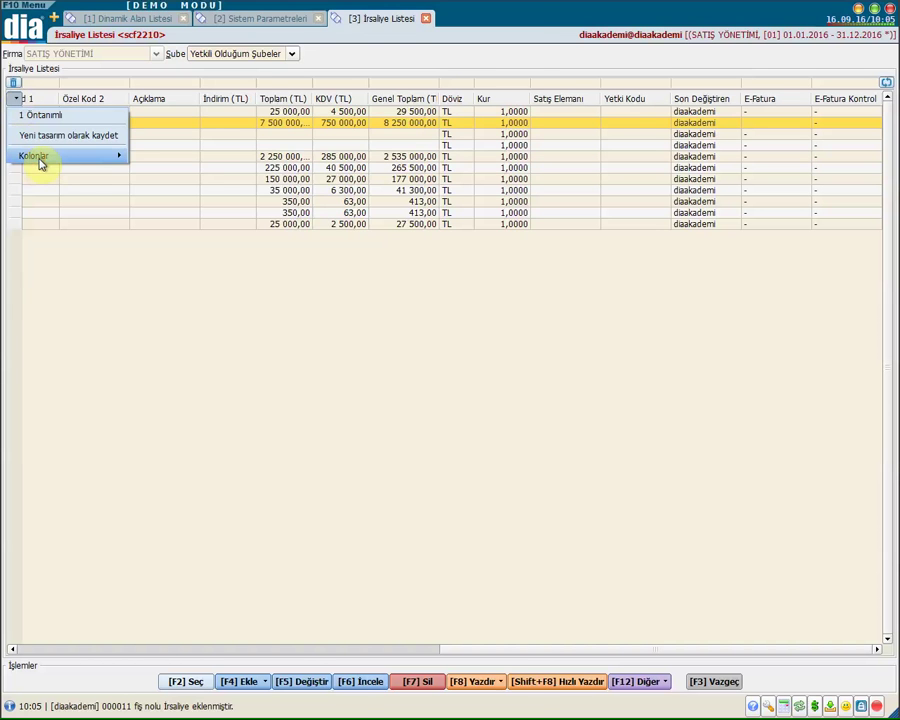
mouse_move(40, 160)
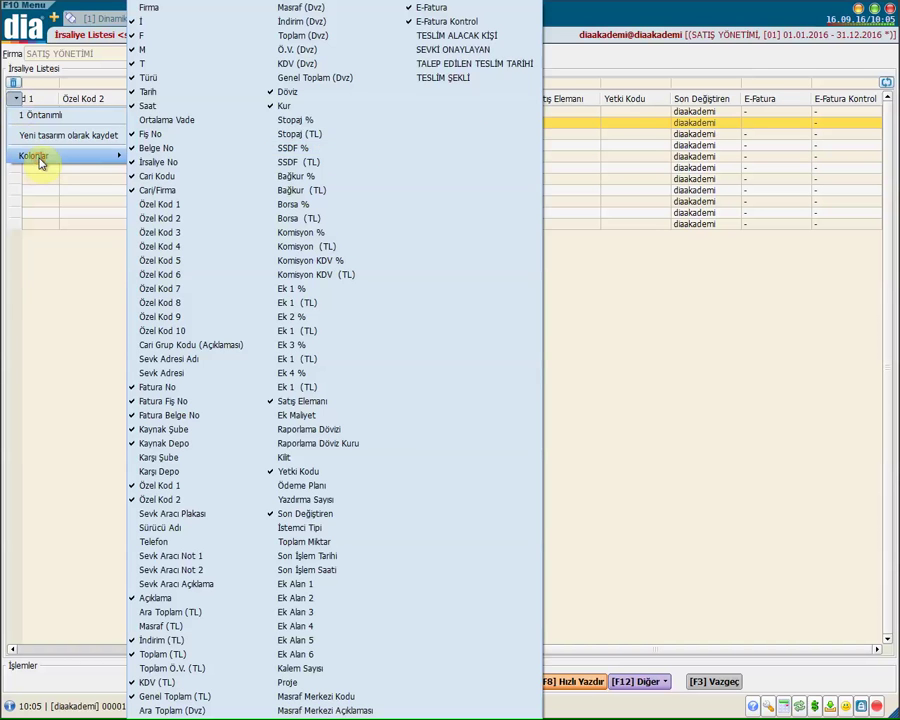
left_click(450, 36)
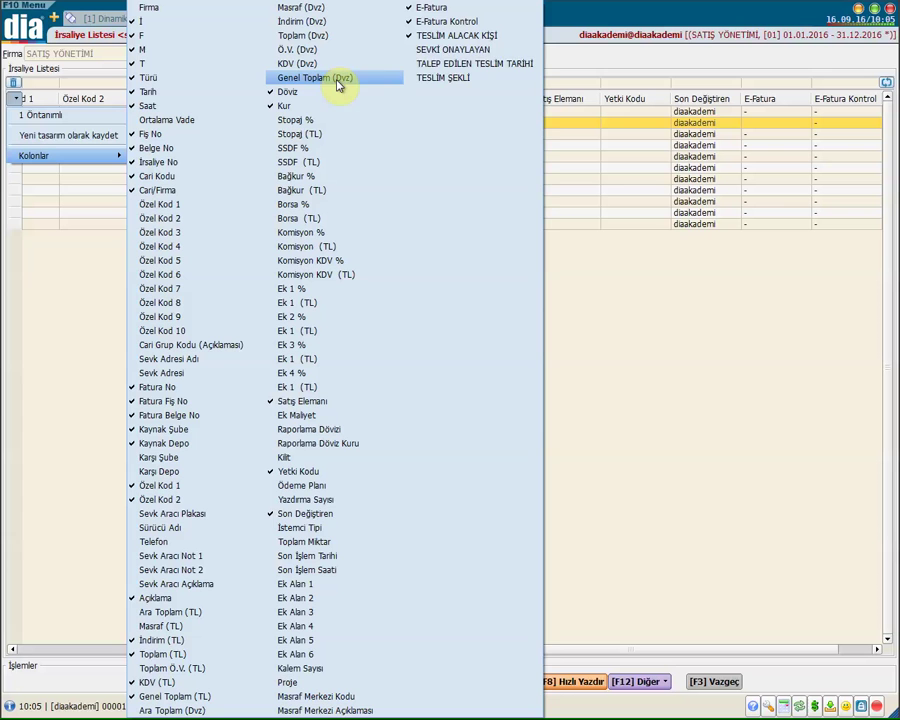
left_click(446, 50)
left_click(427, 64)
left_click(428, 78)
left_click(672, 252)
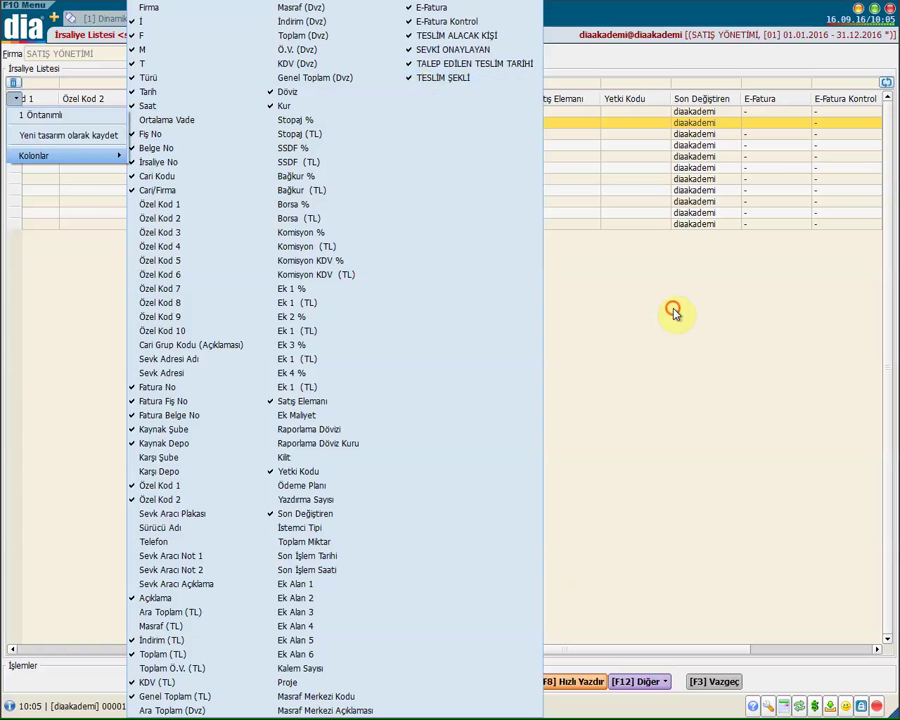
left_click_drag(466, 648, 586, 648)
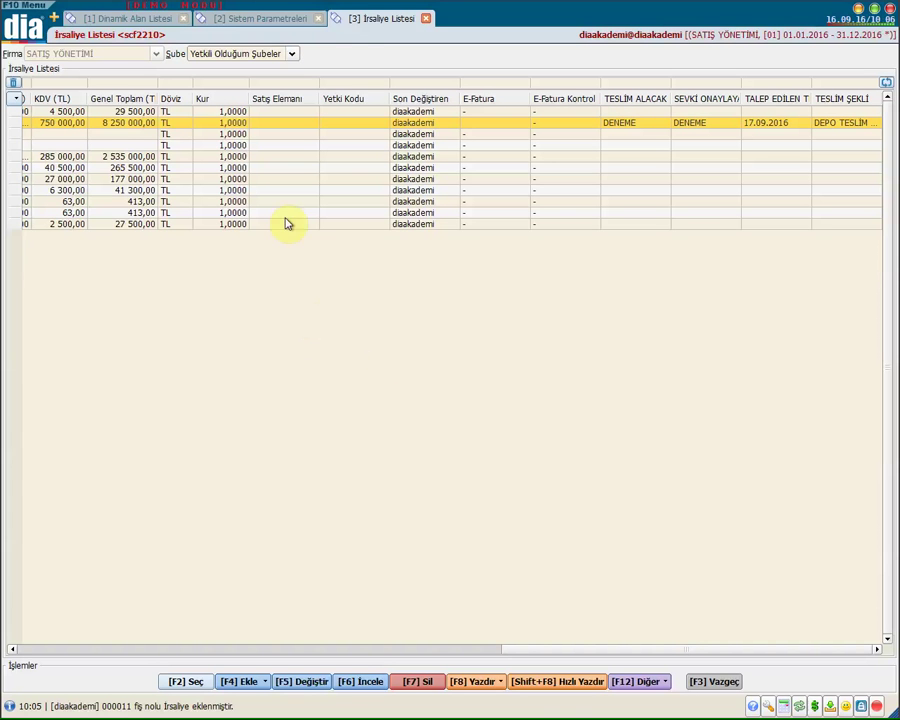
- Open İrsaliye Listesi (Ayrıntılı) and show the columns PAKETLEME ŞEKLİ, TOPLAM KG and TOPLAM KOLİ SAYISI
left_click(54, 18)
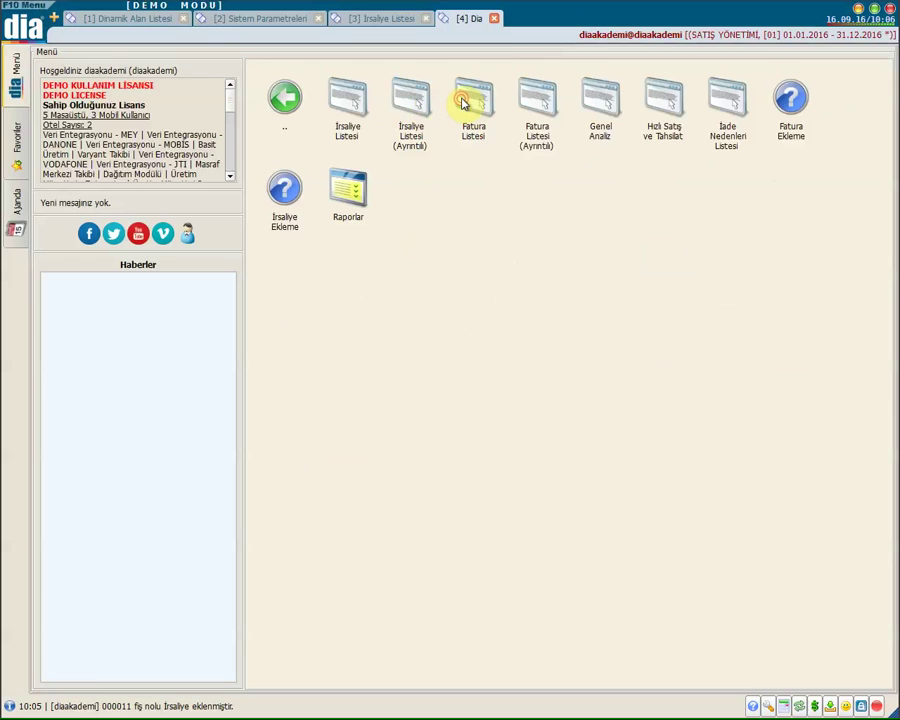
left_click(404, 95)
left_click(14, 98)
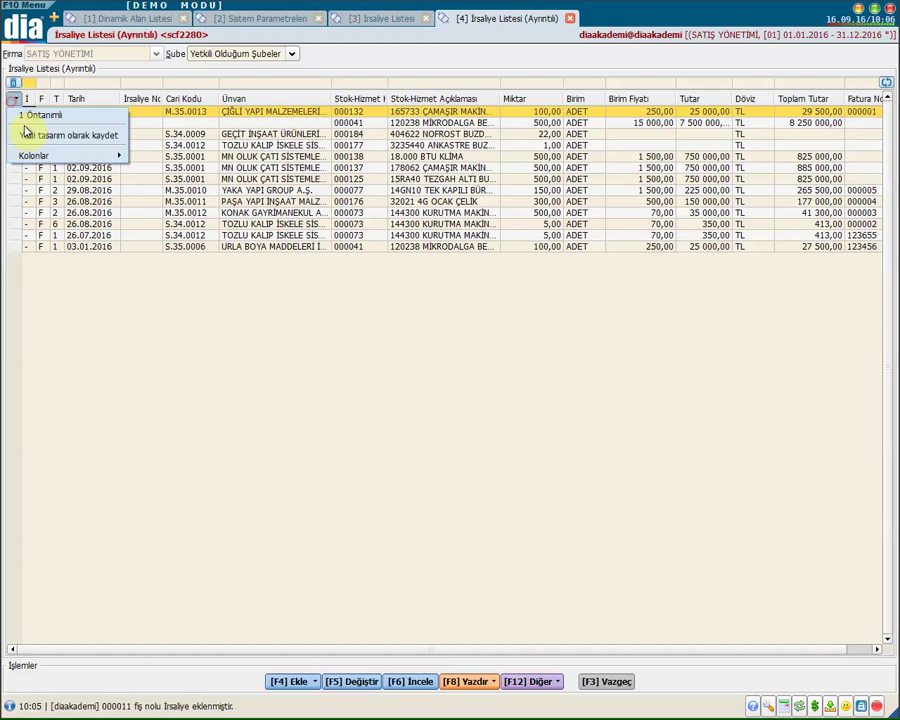
left_click(28, 157)
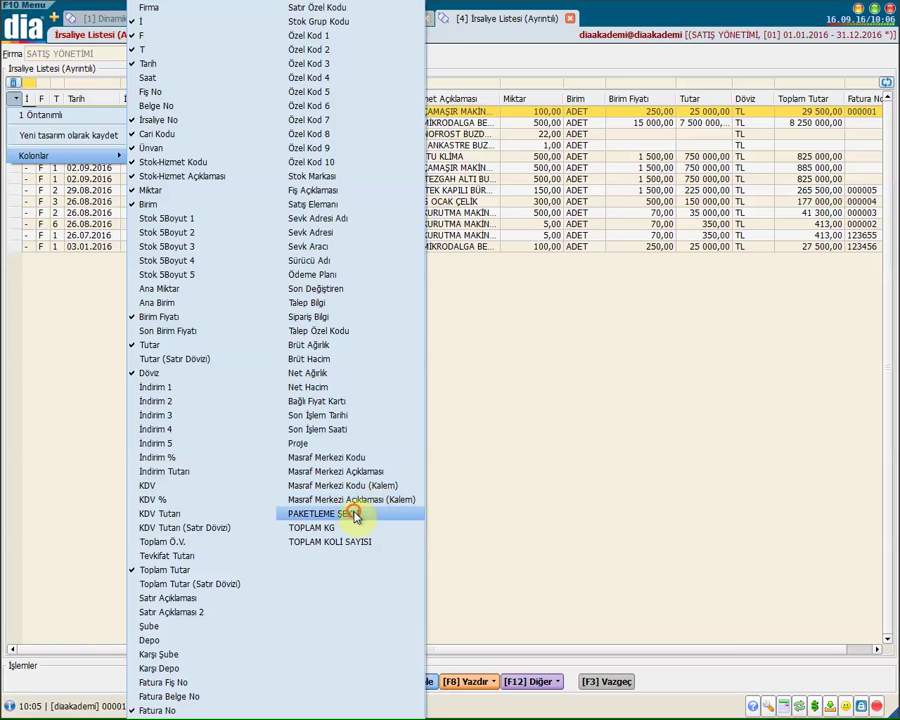
left_click(349, 513)
left_click(349, 527)
left_click(350, 541)
left_click(537, 502)
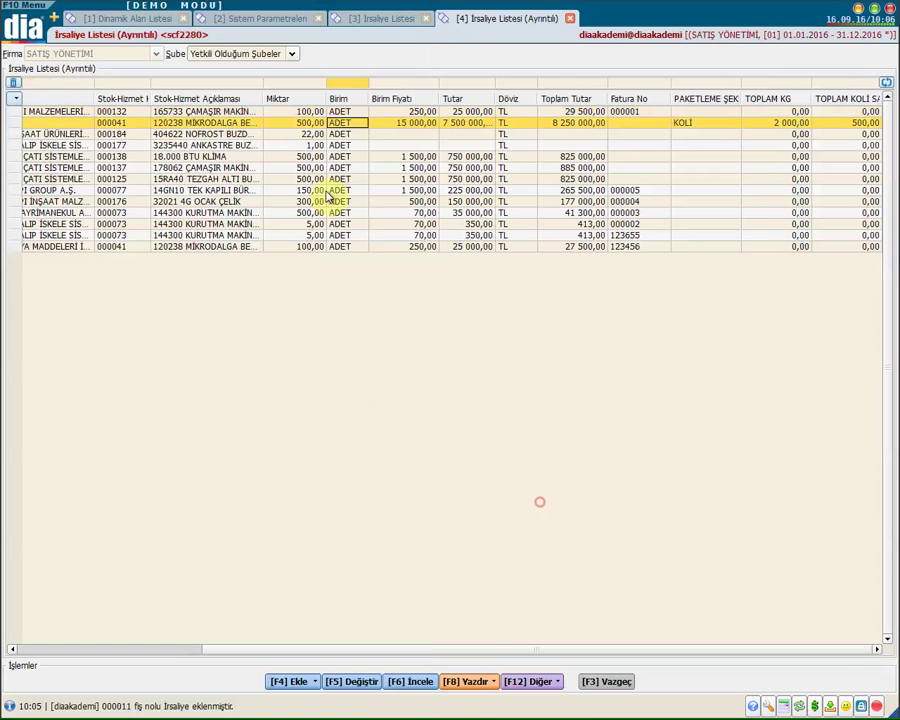
- Preview the İrsaliye printout of delivery note 000011 on screen and open an editable copy of its standard design
left_click(467, 681)
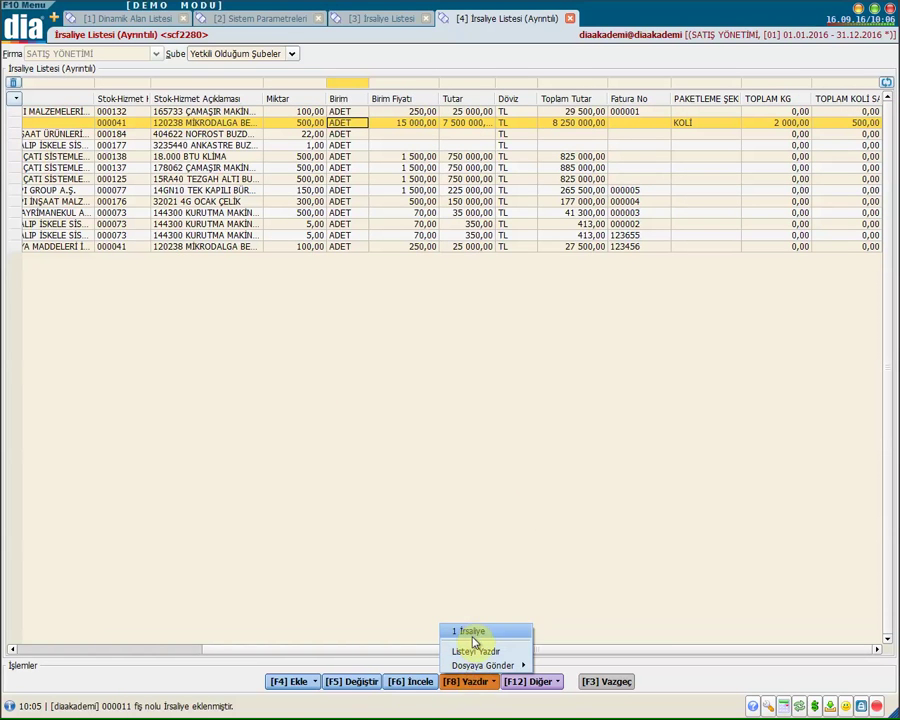
left_click(474, 632)
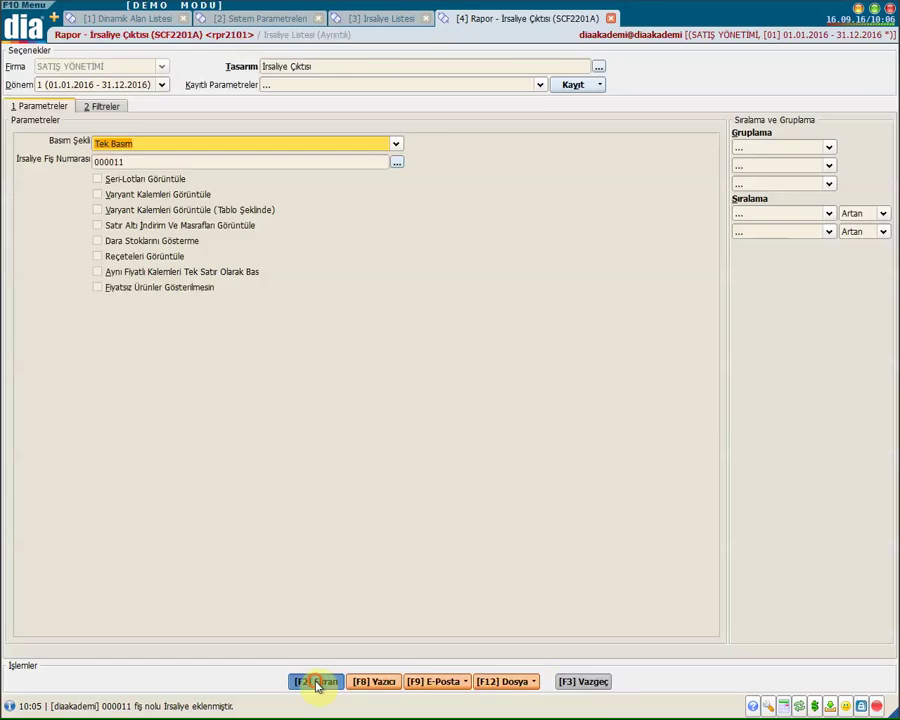
left_click(314, 680)
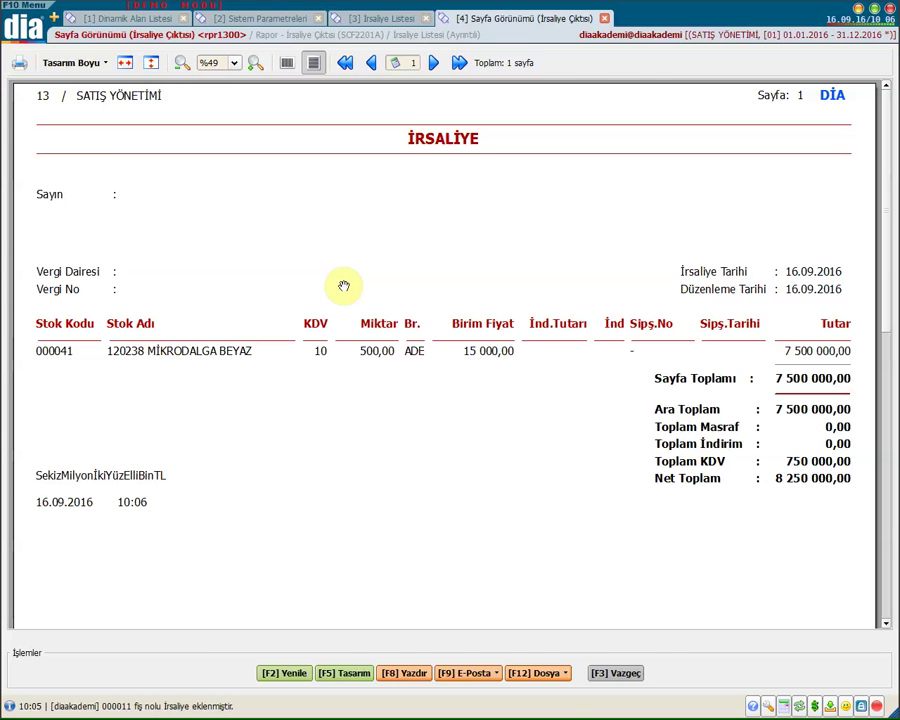
key("F5")
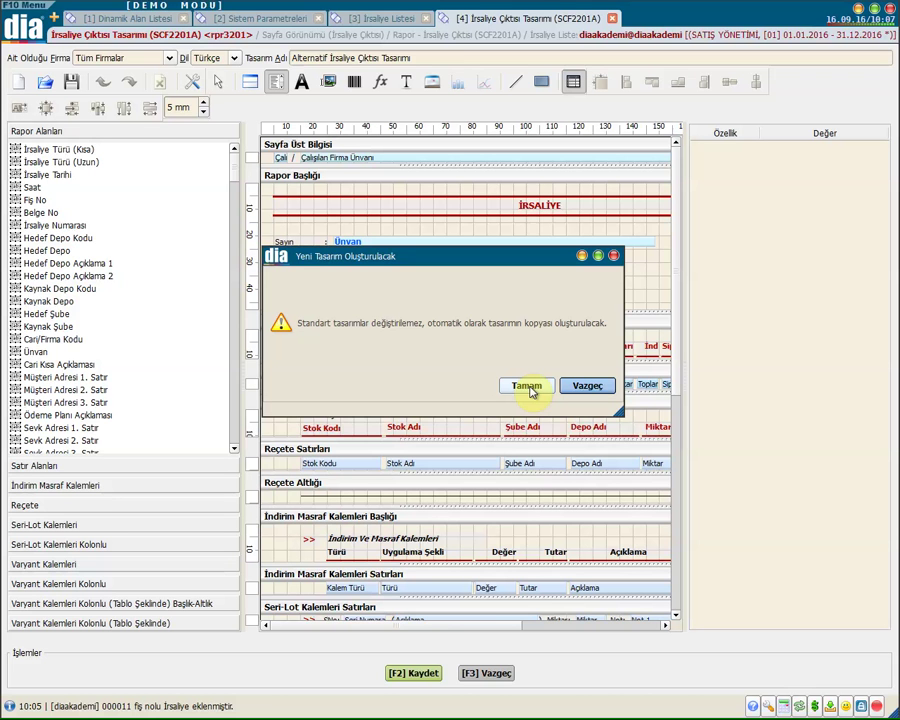
left_click(528, 387)
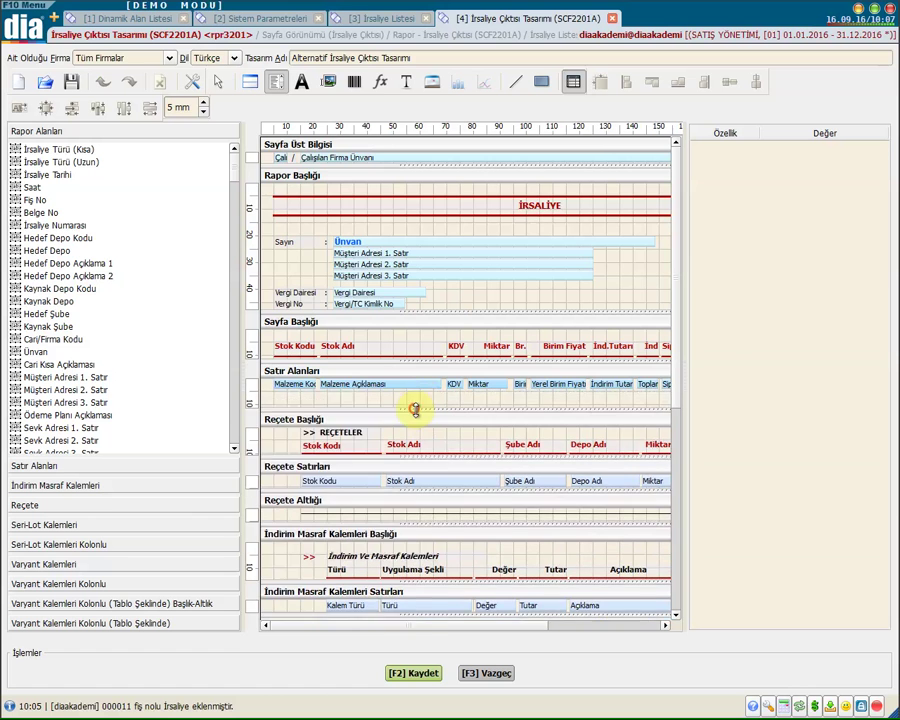
- Replace the Sipş.No and İnd columns with one widened PAKETLEME ŞEKLİ heading, deleting the line fields beneath them
left_click(442, 625)
left_click(503, 345)
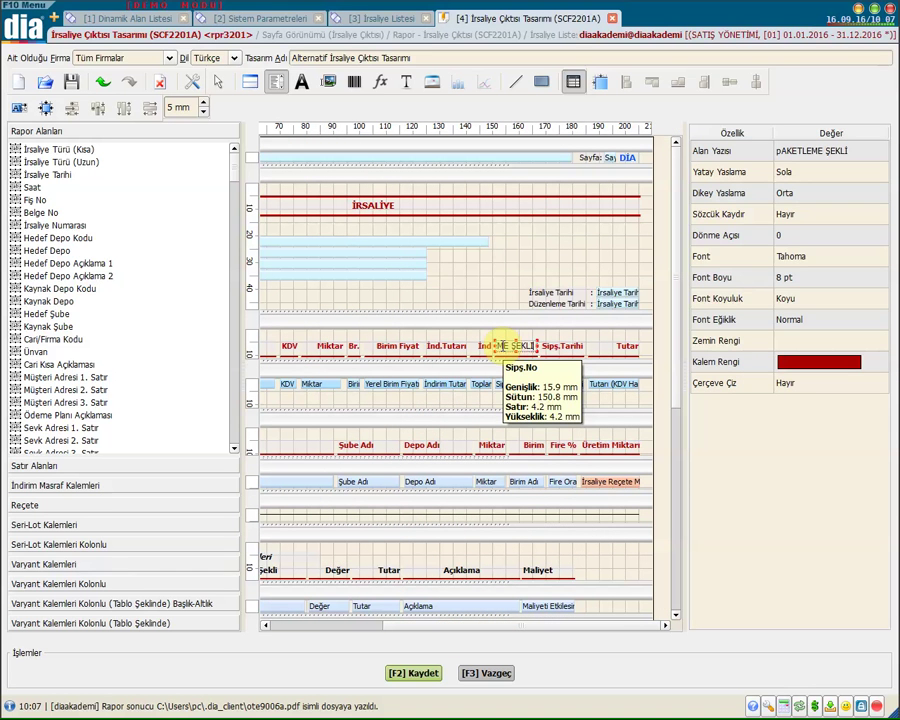
left_click(502, 386)
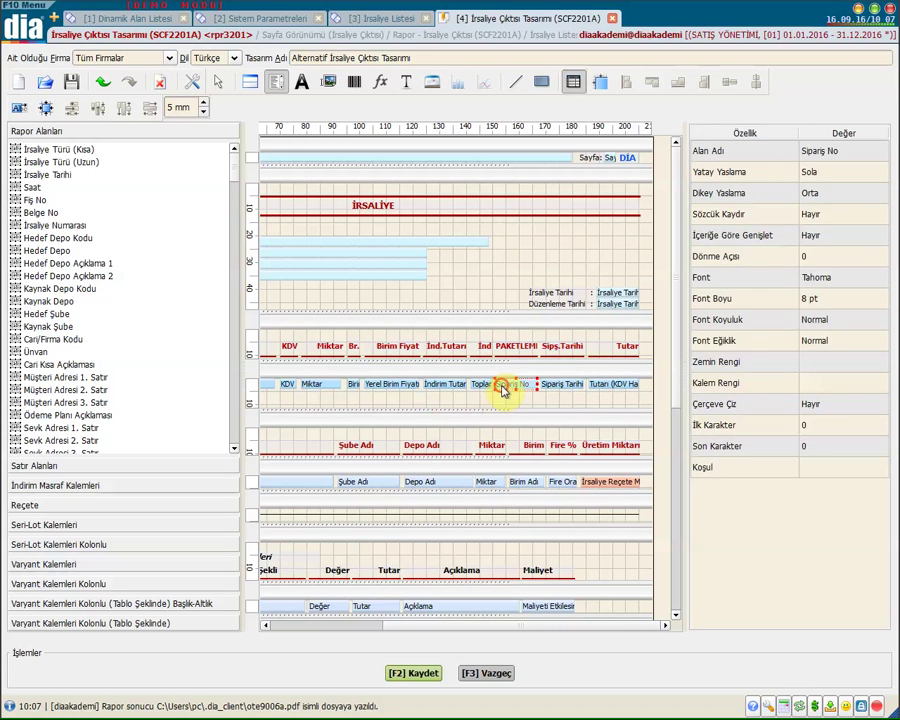
key("Delete")
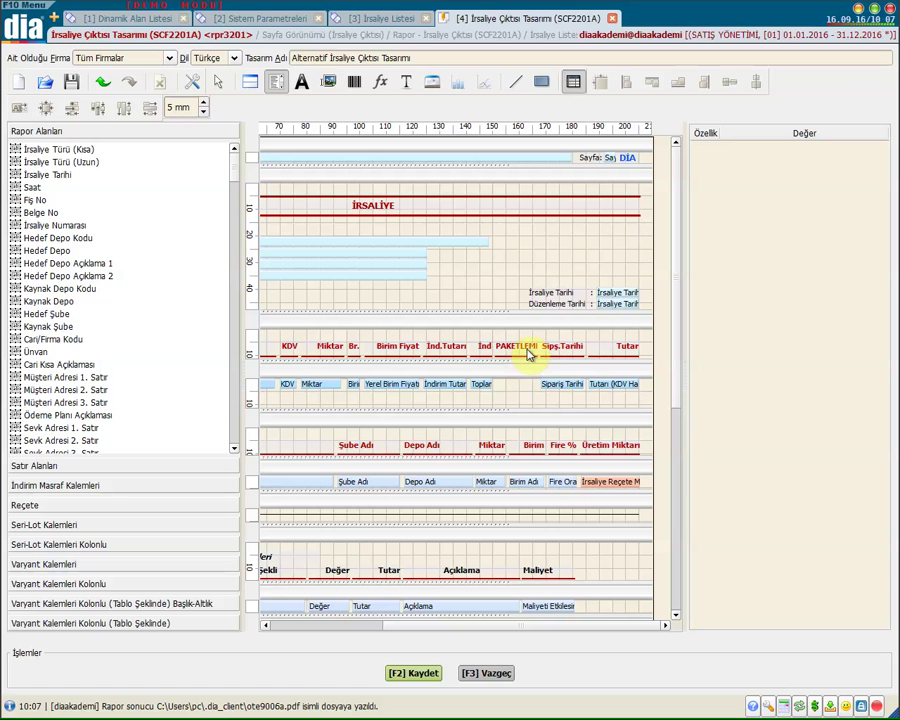
left_click(506, 345)
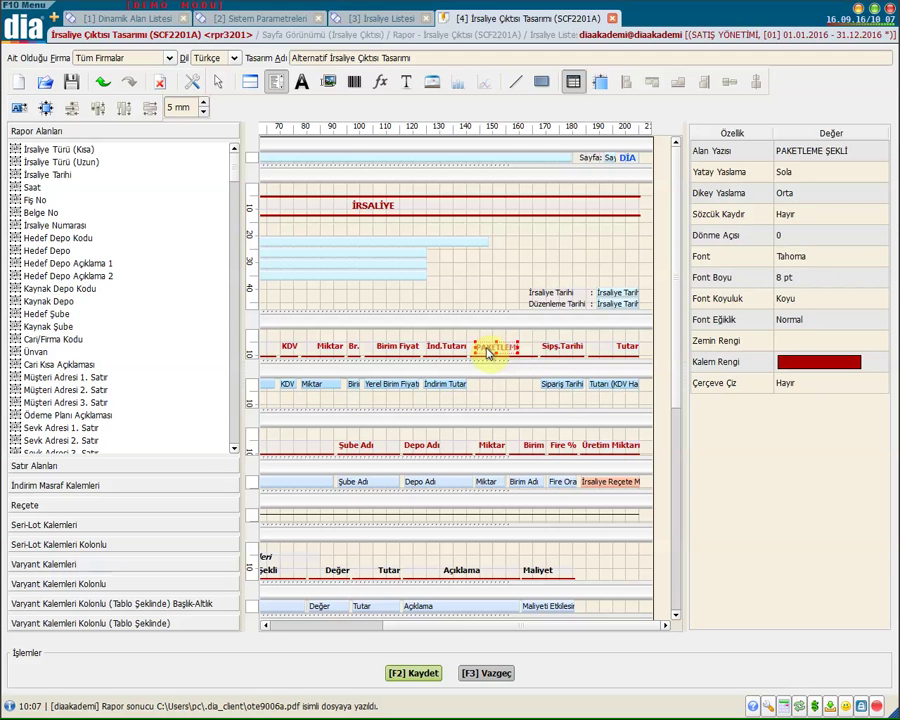
left_click(518, 388)
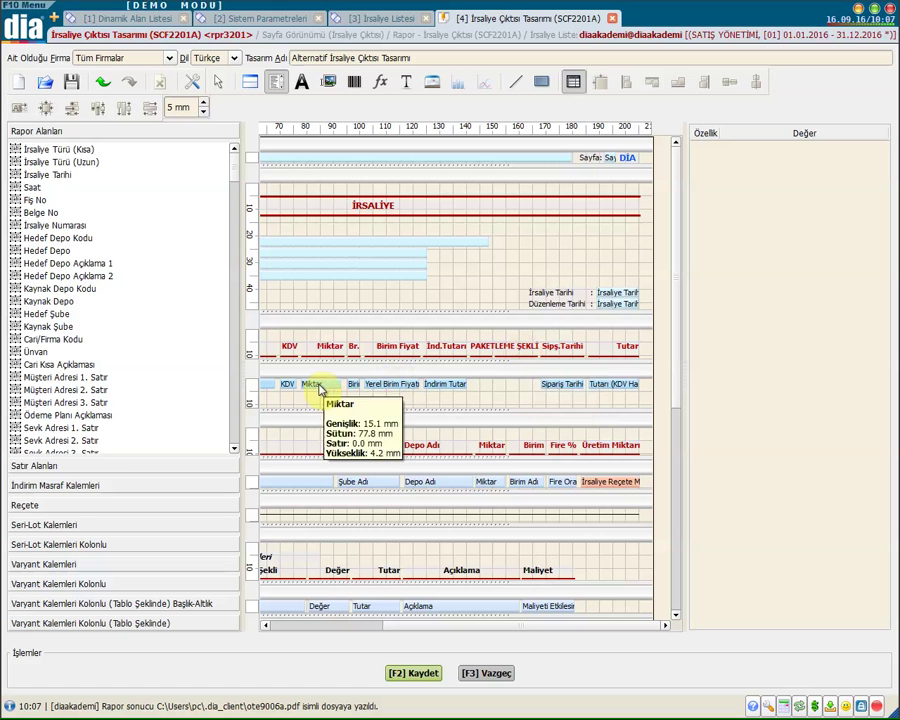
- Place the line field Kalem Dinamik Alanlar (Liste) under the PAKETLEME ŞEKLİ heading, sized to the heading's width
left_click(66, 466)
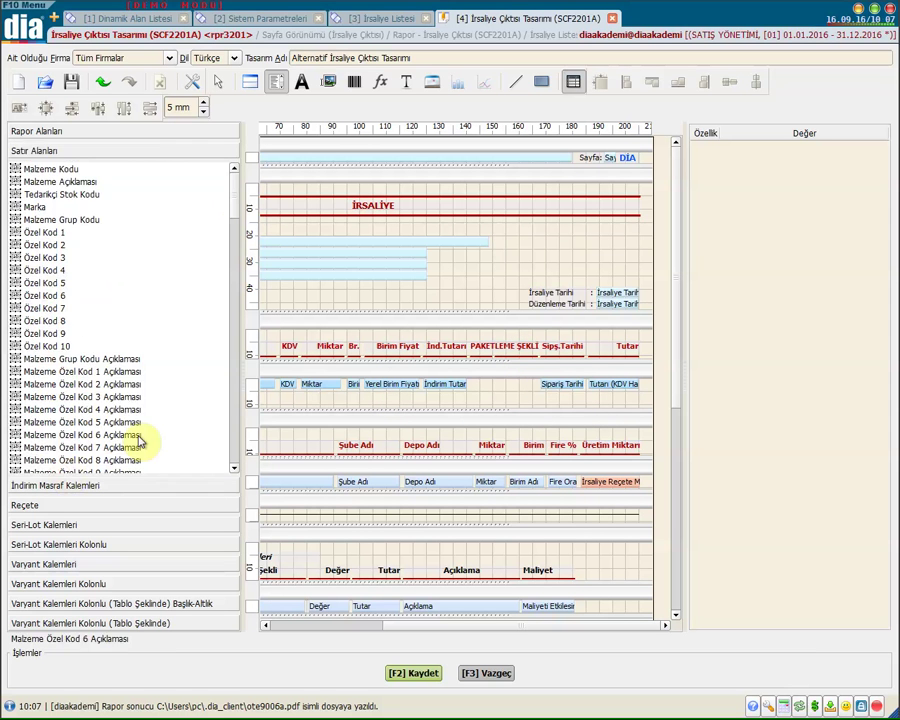
scroll(200, 400, "down", 10)
left_click_drag(240, 366, 239, 426)
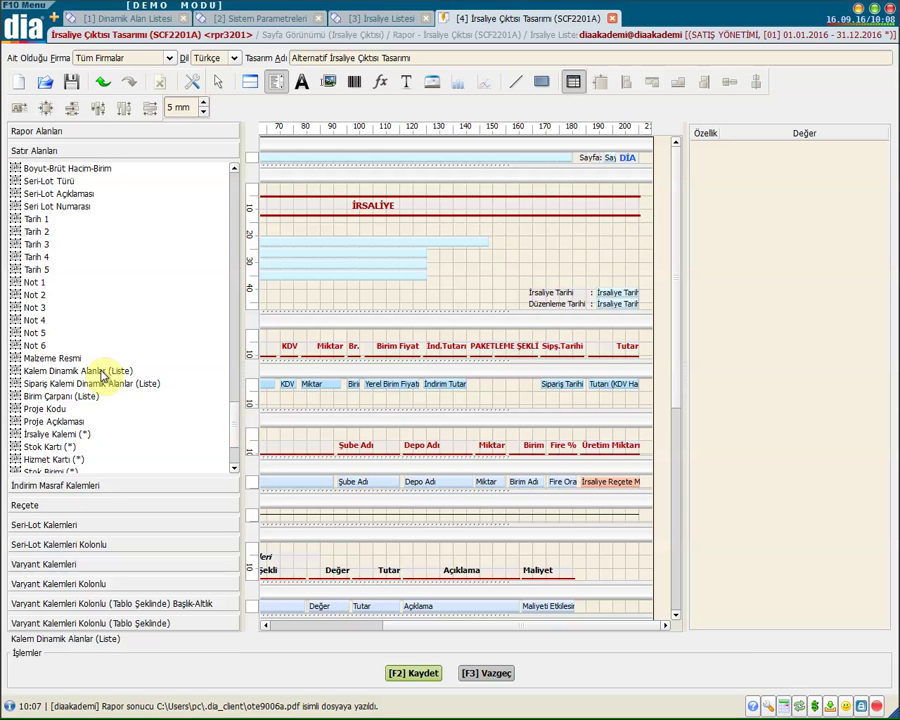
left_click_drag(88, 372, 486, 388)
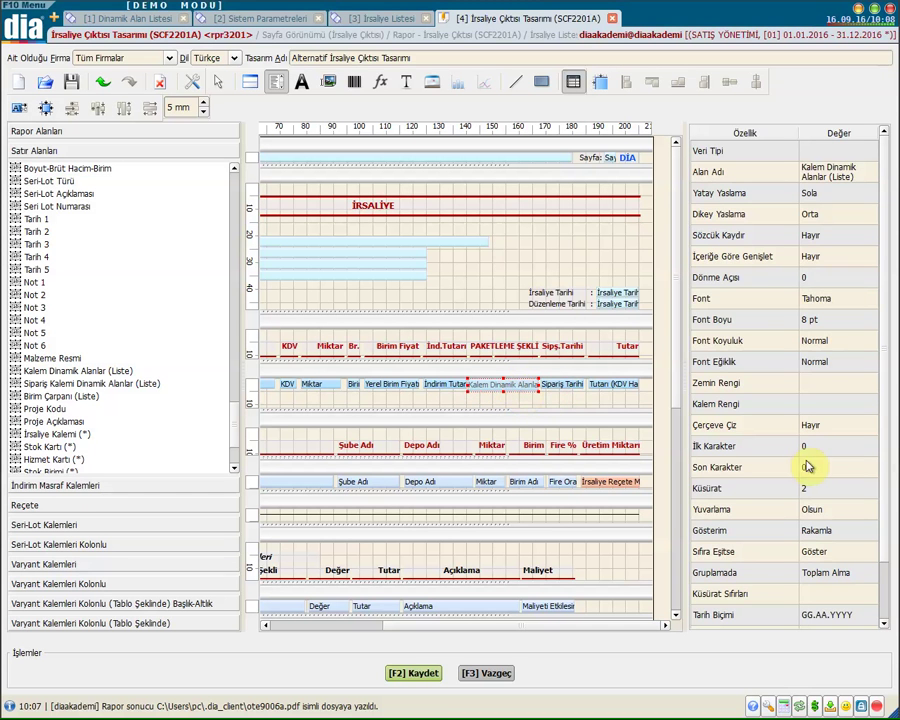
- Show the Kolon Adı column in Dinamik Alan Listesi and keep the PAKETLEME ŞEKLİ line field's Liste İndeksi at 1, matching __dinamik__1
scroll(884, 430, "down", 1)
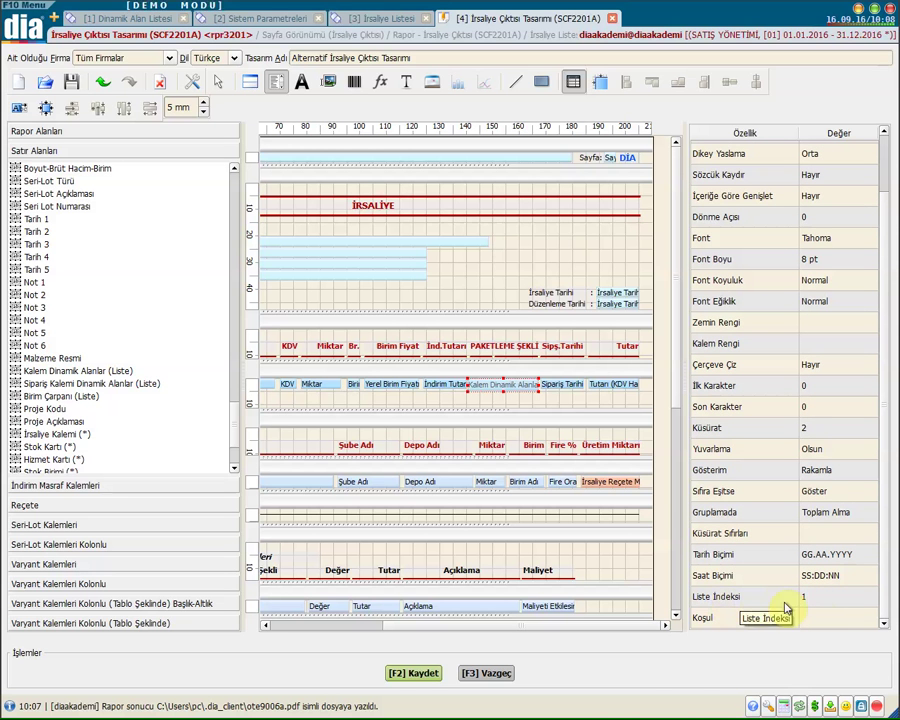
left_click(815, 598)
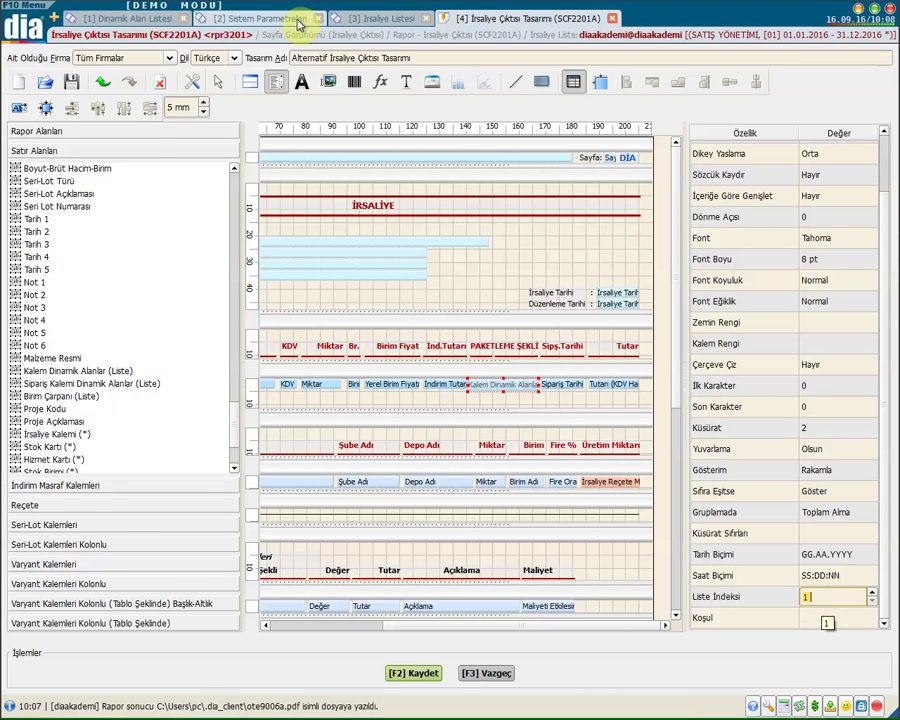
left_click(140, 20)
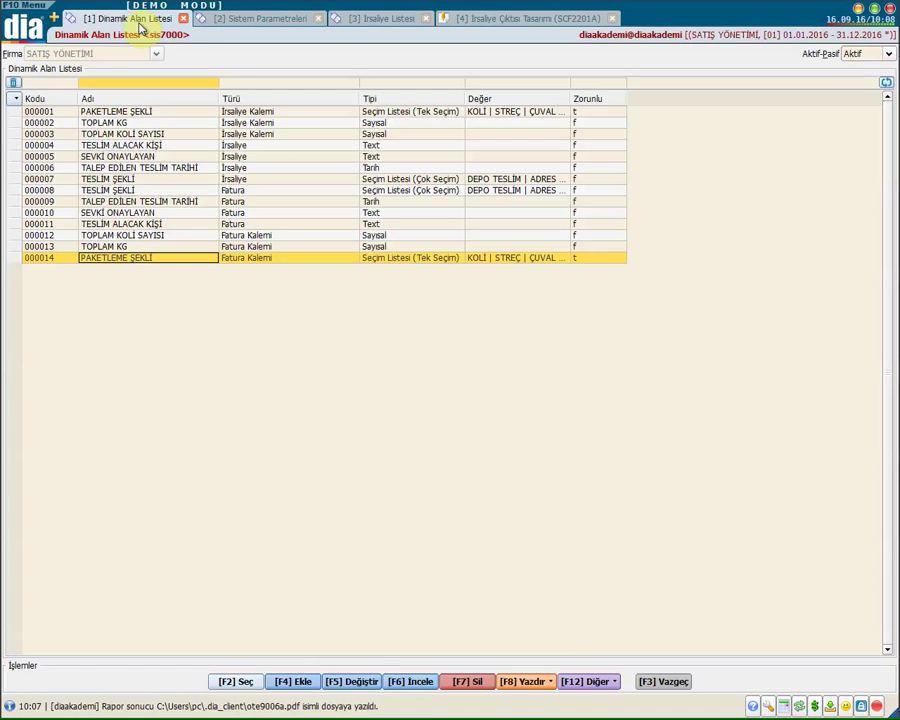
left_click(15, 98)
mouse_move(30, 160)
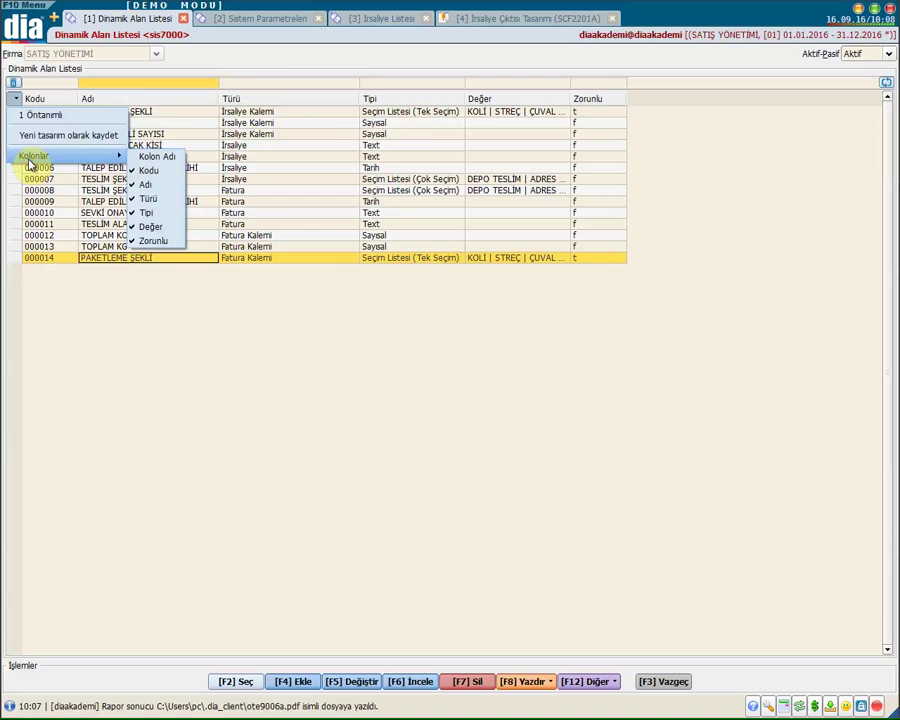
left_click(168, 157)
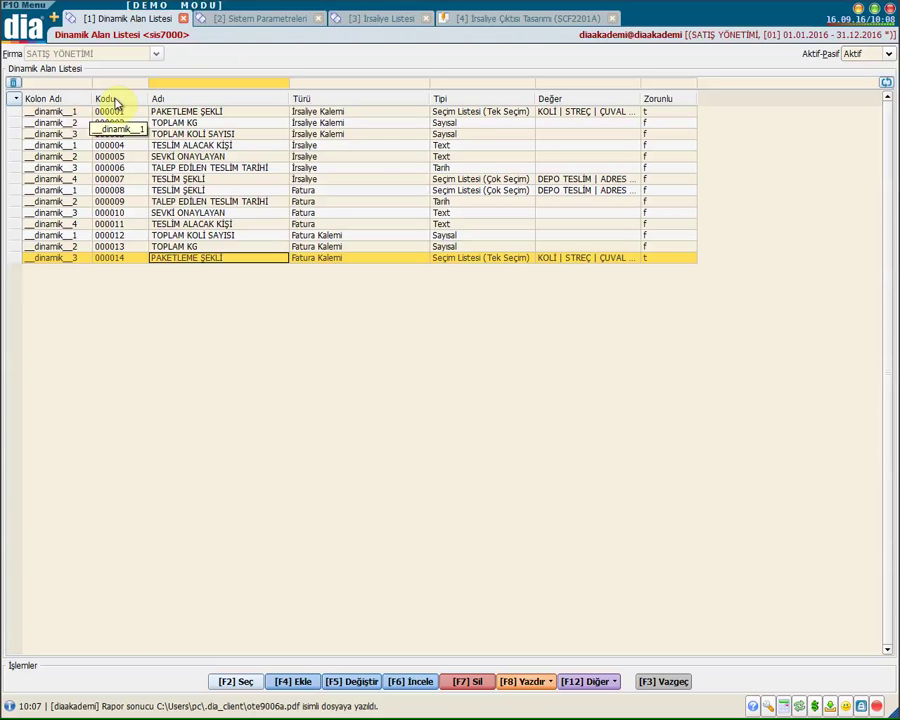
left_click(496, 19)
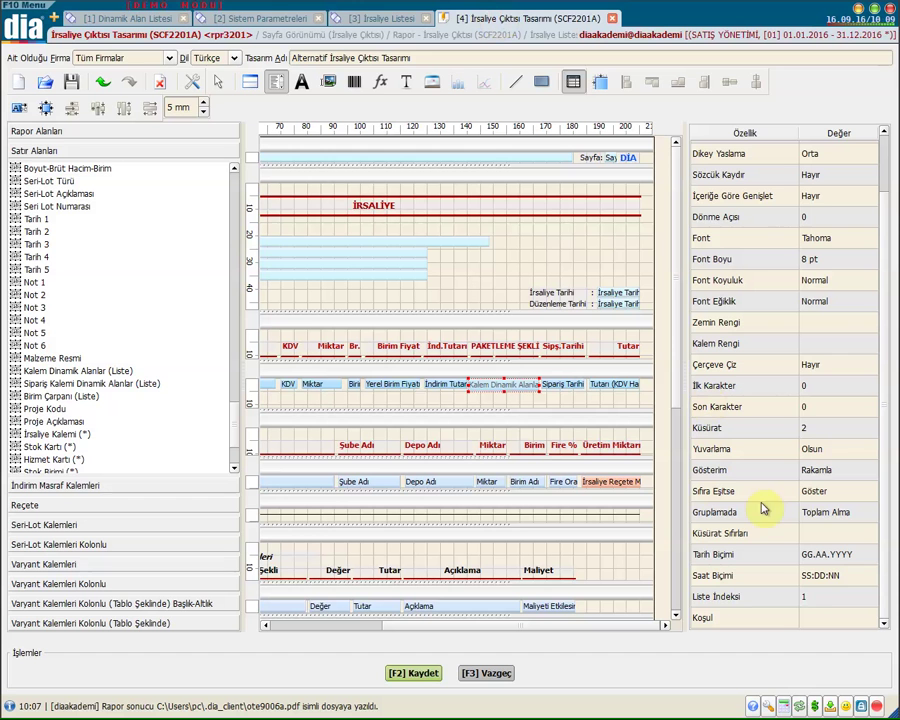
left_click(815, 596)
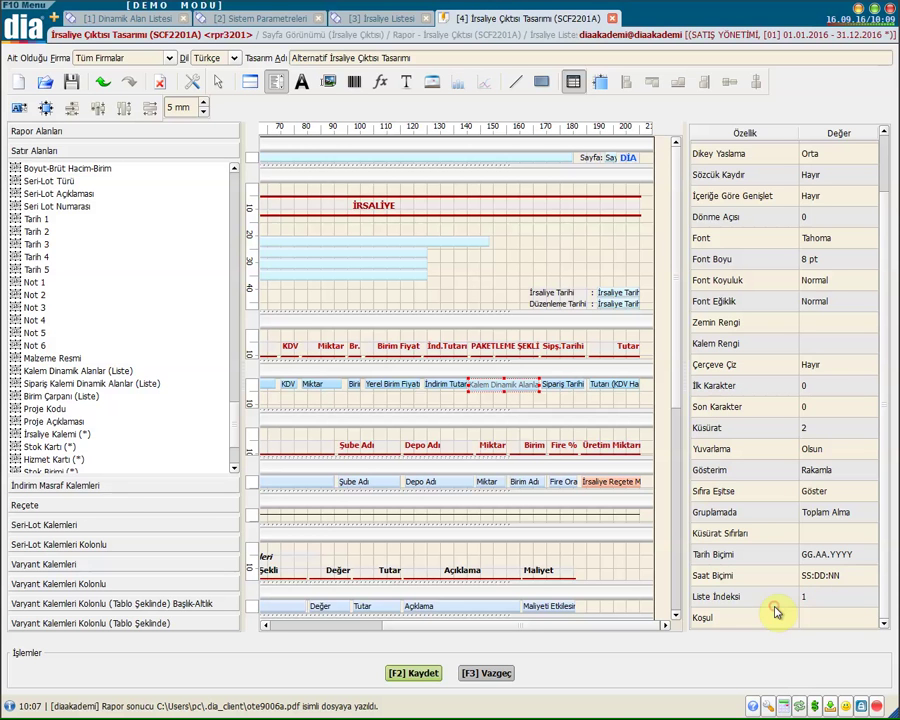
- Rename the Sipş.Tarihi heading to TOPLAM KG and delete the Sipariş Tarihi line field beneath it
left_click(563, 349)
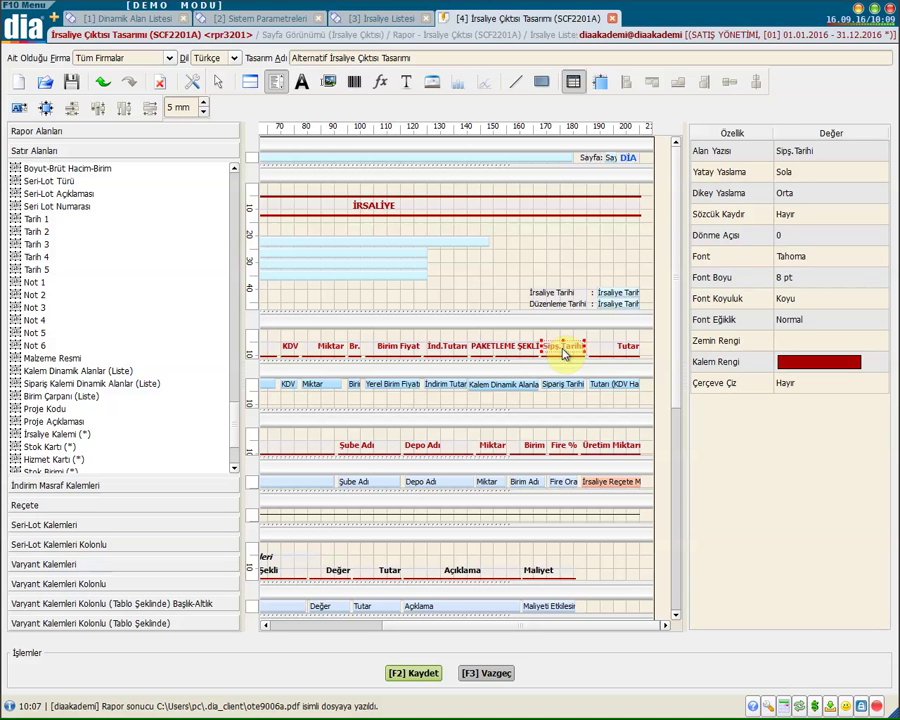
double_click(565, 347)
type("TOPLAM KG")
key("Return")
- Place another Kalem Dinamik Alanlar (Liste) line field under the TOPLAM KG heading, fitting both to the column's width
scroll(52, 334, "up", 3)
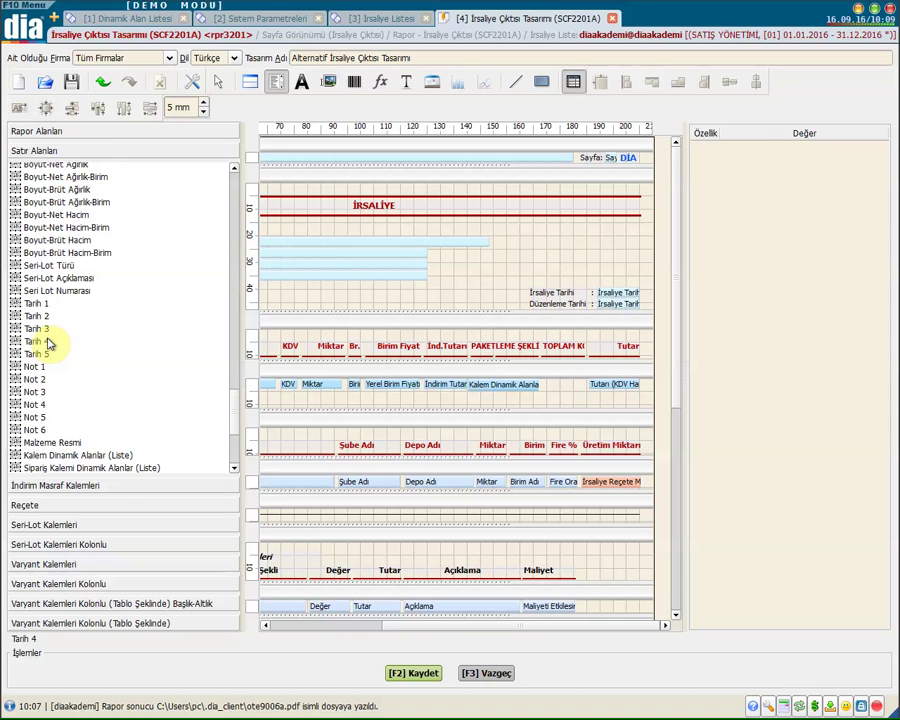
scroll(56, 360, "down", 2)
left_click_drag(64, 399, 633, 396)
left_click(588, 345)
left_click(556, 386)
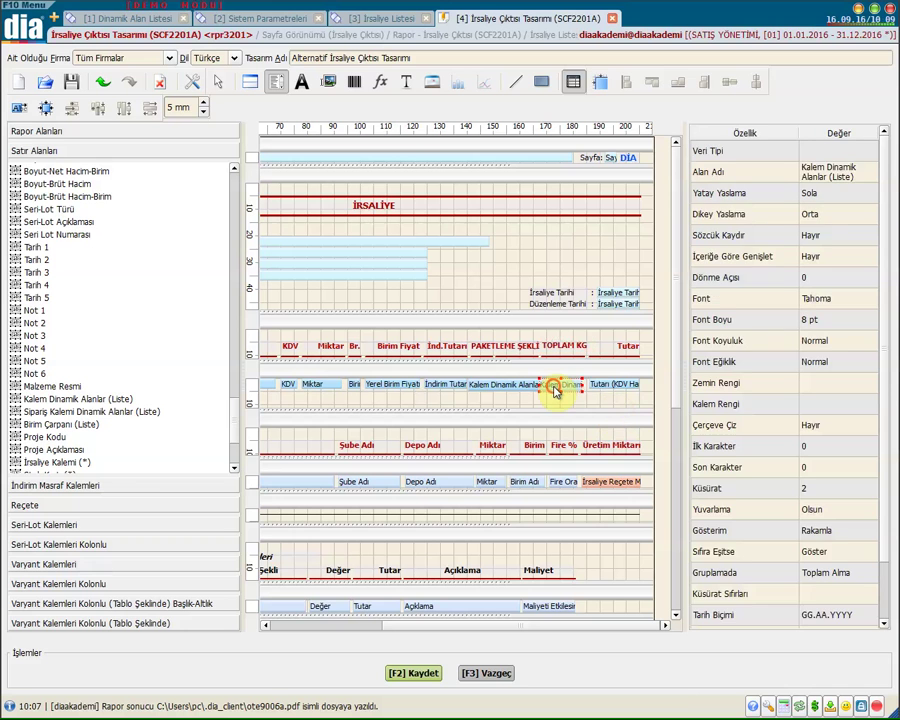
- Set the TOPLAM KG line field's Liste İndeksi to 2, matching __dinamik__2 in Dinamik Alan Listesi, and save the printout design
scroll(783, 568, "down", 2)
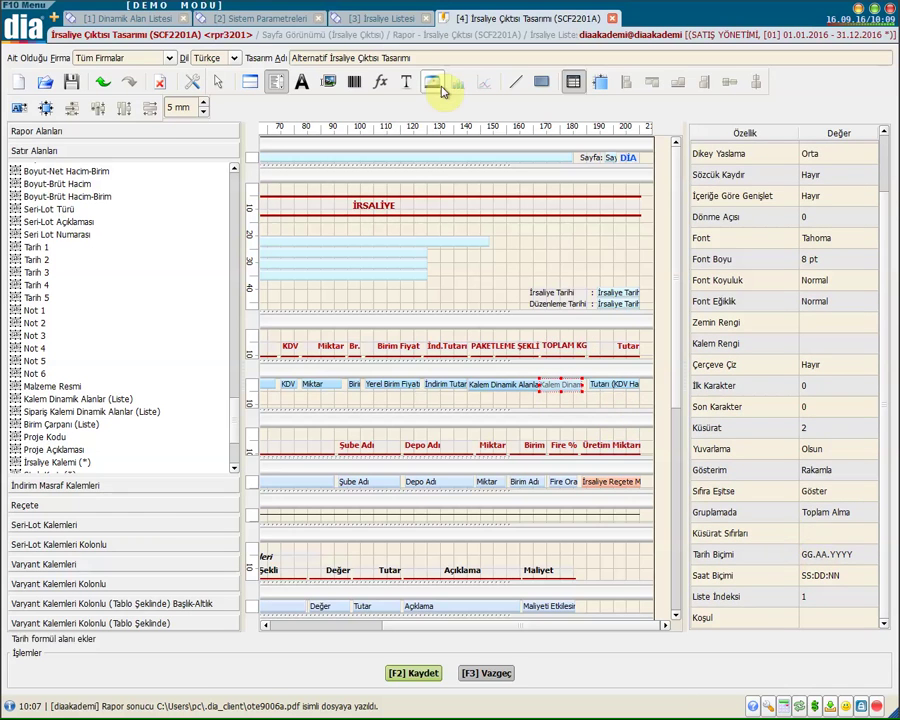
left_click(125, 19)
left_click(190, 122)
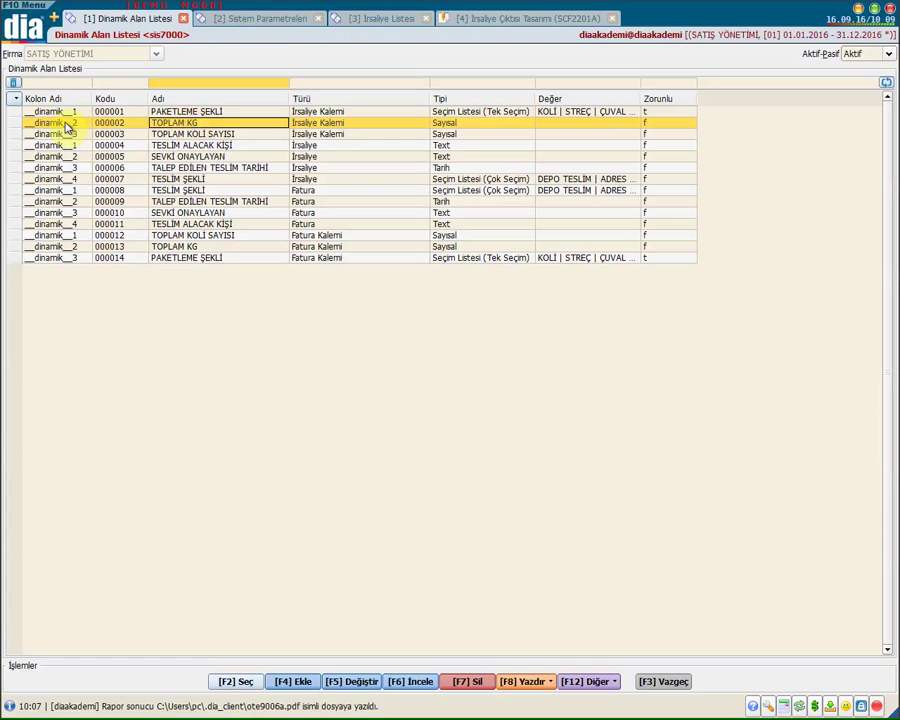
left_click(70, 124)
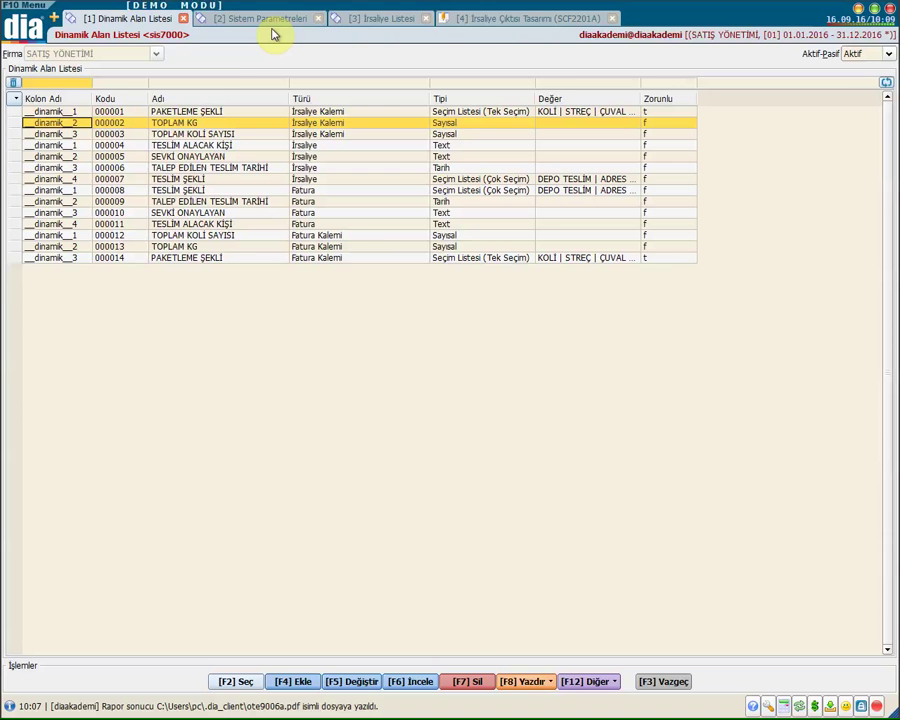
left_click(506, 19)
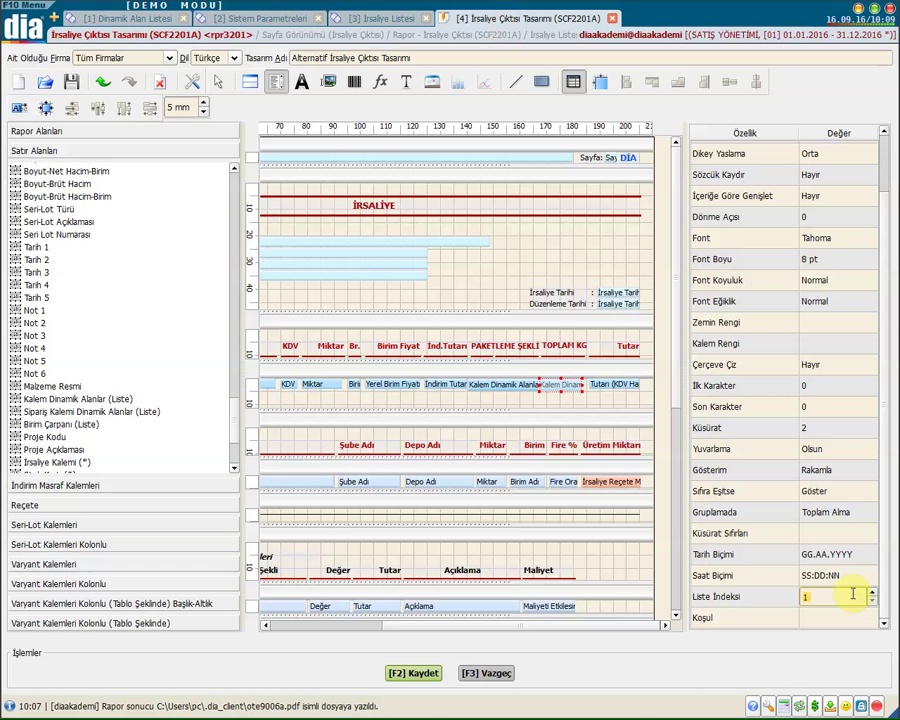
left_click(395, 527)
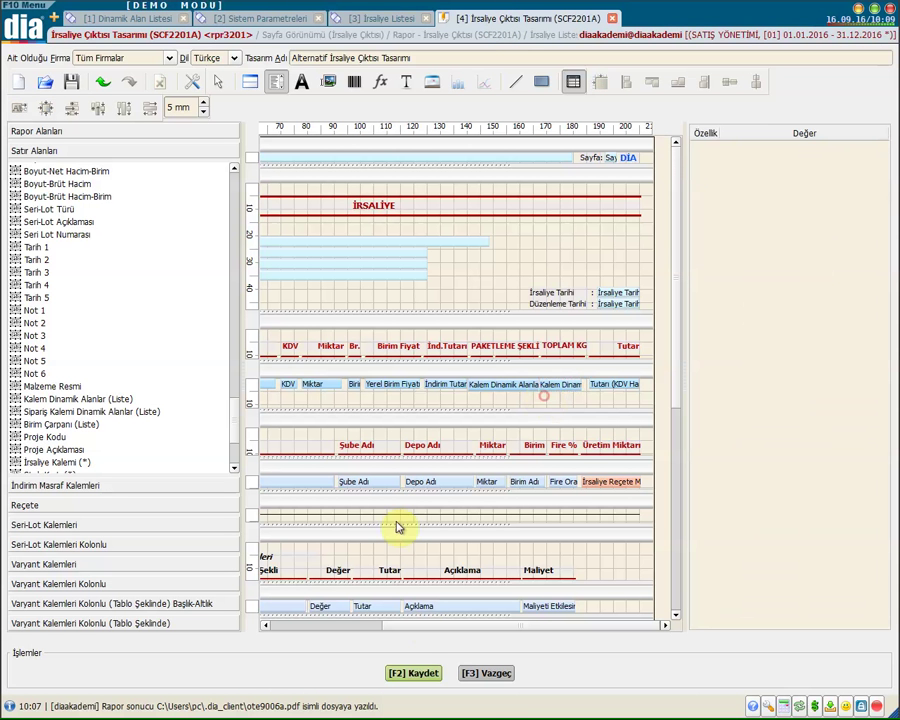
left_click(418, 660)
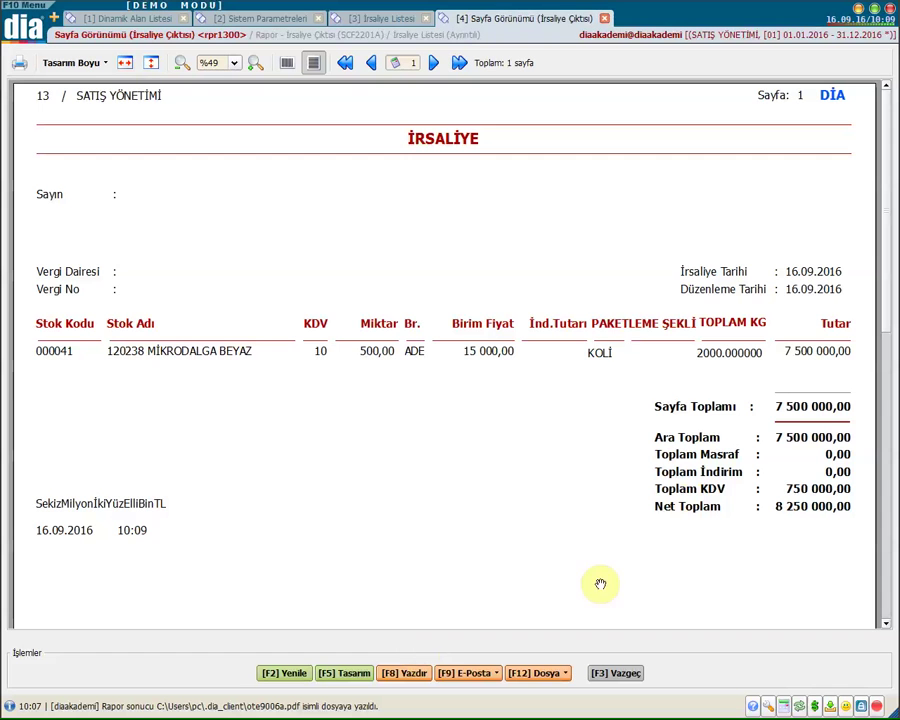